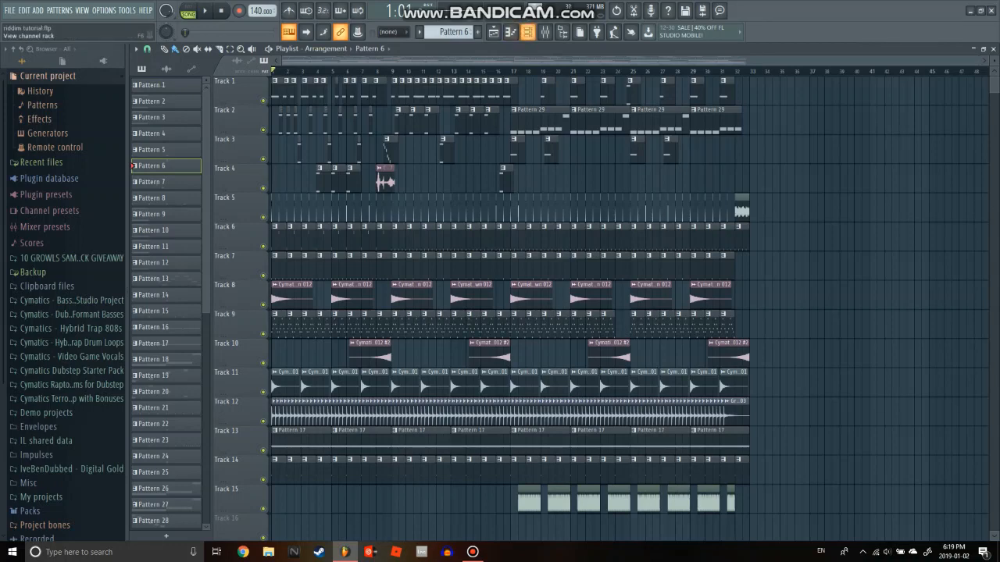
Look over the channel rack's instruments and all the tracks in the playlist arrangement.
{"action": "left_click", "coordinate": [528, 32]}
{"action": "scroll", "coordinate": [588, 304], "scroll_direction": "down", "scroll_amount": 3}
{"action": "scroll", "coordinate": [588, 304], "scroll_direction": "up", "scroll_amount": 6}
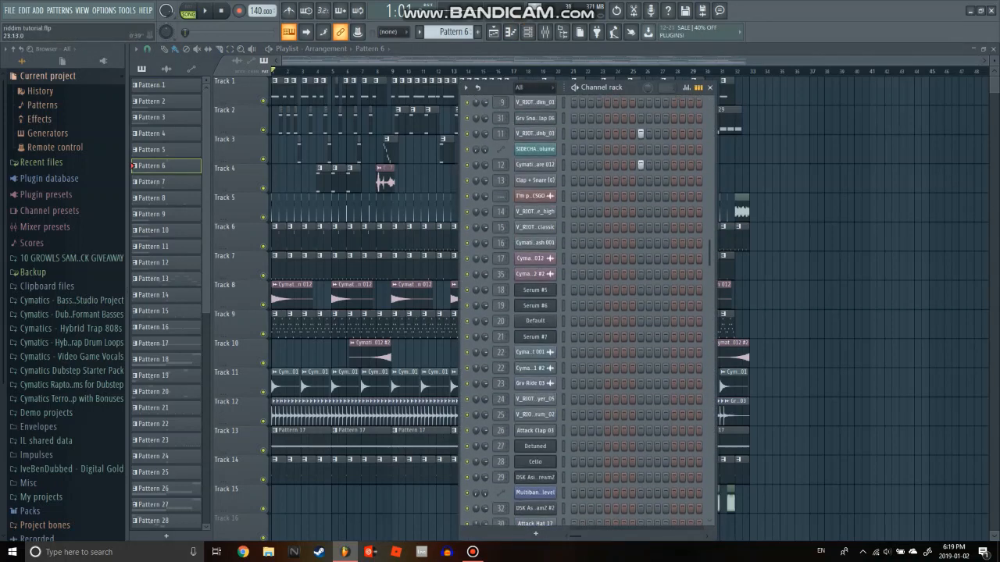
{"action": "key", "text": "F6"}
{"action": "scroll", "coordinate": [417, 305], "scroll_direction": "up", "scroll_amount": 3}
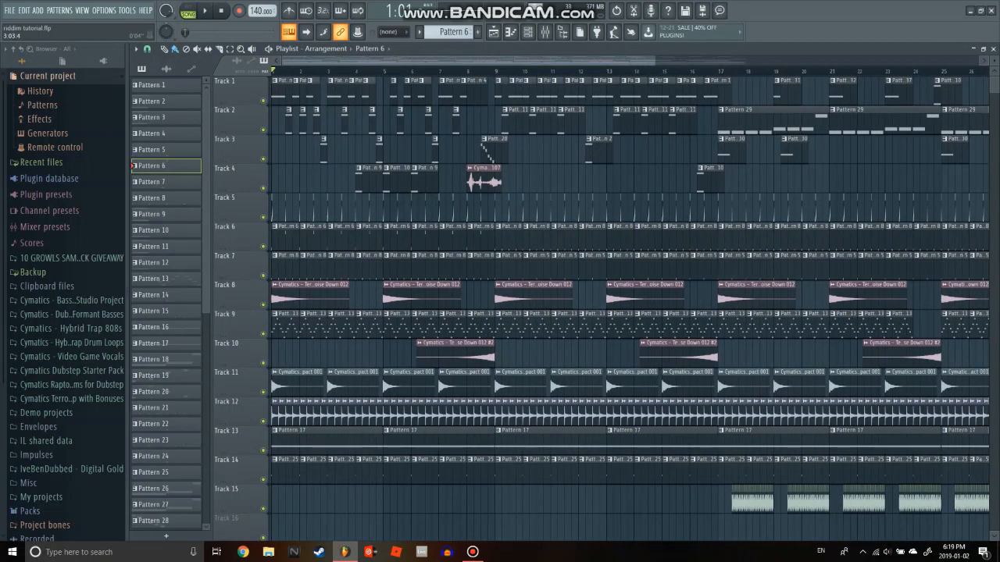
{"action": "scroll", "coordinate": [331, 70], "scroll_direction": "down", "scroll_amount": 3}
{"action": "scroll", "coordinate": [524, 239], "scroll_direction": "down", "scroll_amount": 4}
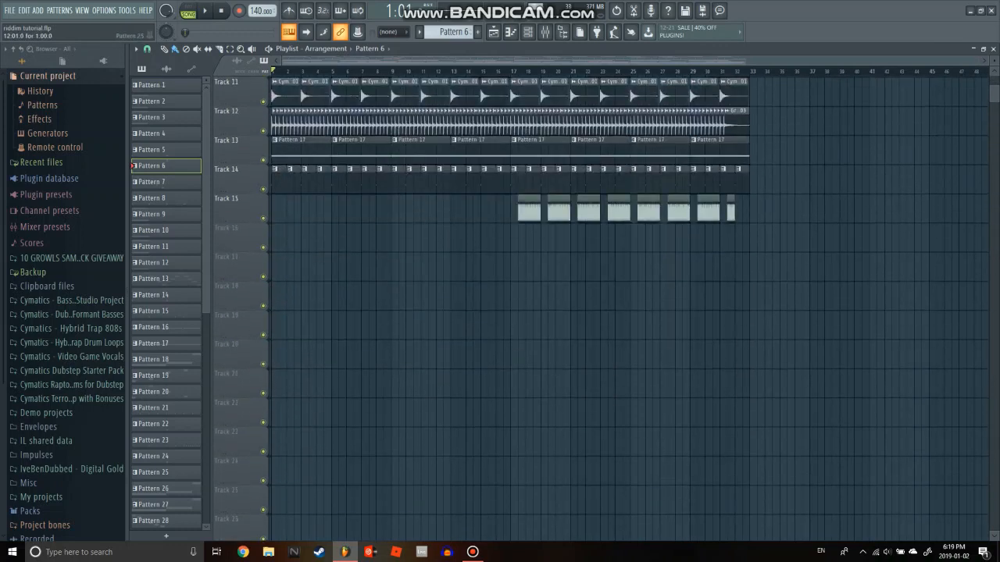
{"action": "scroll", "coordinate": [524, 239], "scroll_direction": "up", "scroll_amount": 4}
{"action": "scroll", "coordinate": [324, 71], "scroll_direction": "up", "scroll_amount": 3}
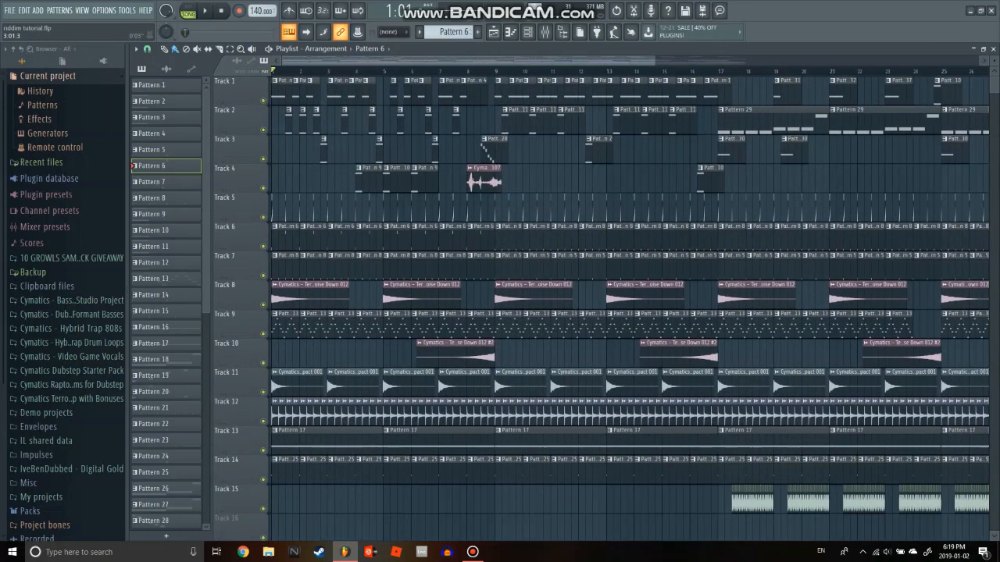
Play the arrangement from the start and check the effects on the Serum track, insert 3, in the mixer.
{"action": "key", "text": "space"}
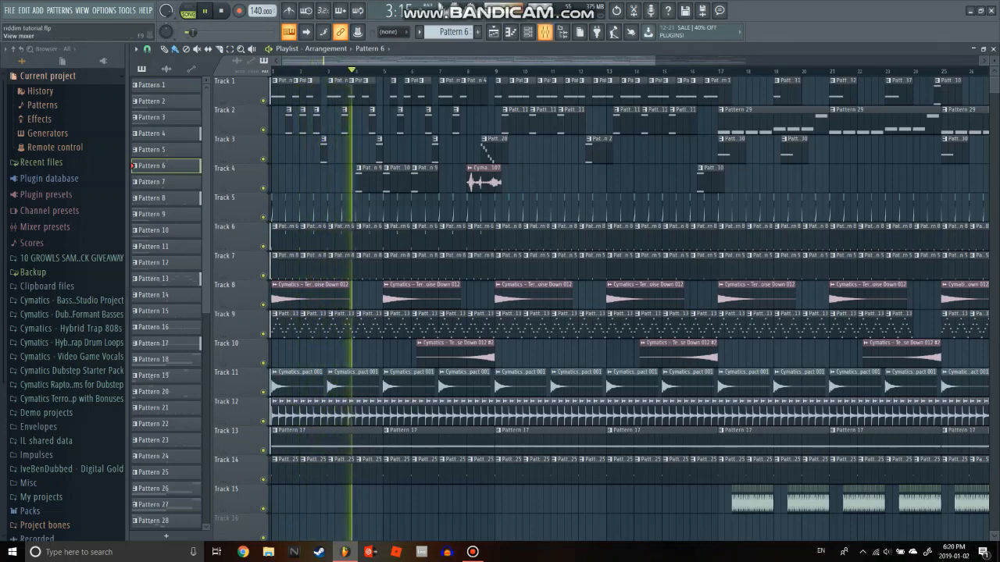
{"action": "key", "text": "F9"}
{"action": "scroll", "coordinate": [242, 219], "scroll_direction": "up", "scroll_amount": 5}
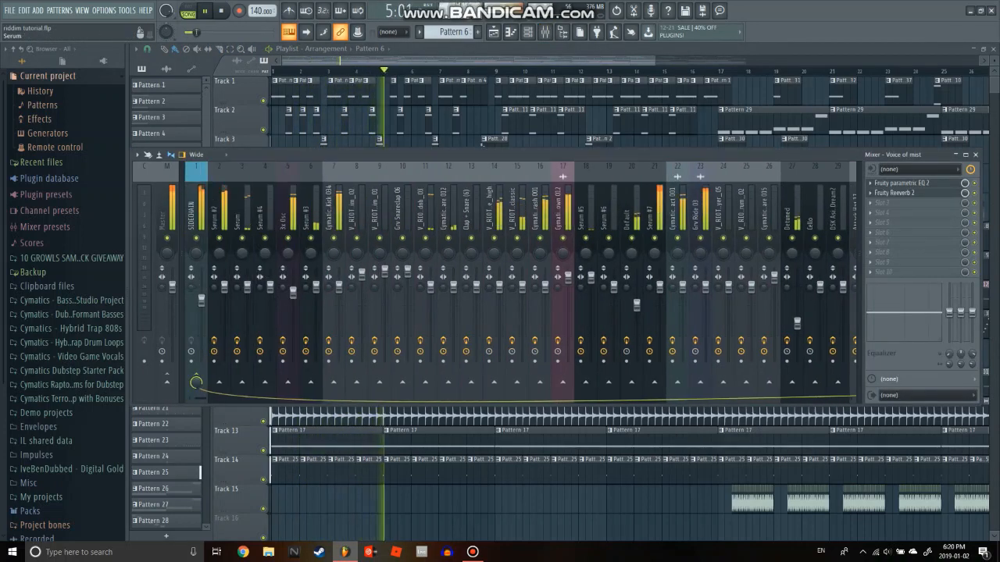
{"action": "left_click", "coordinate": [242, 215]}
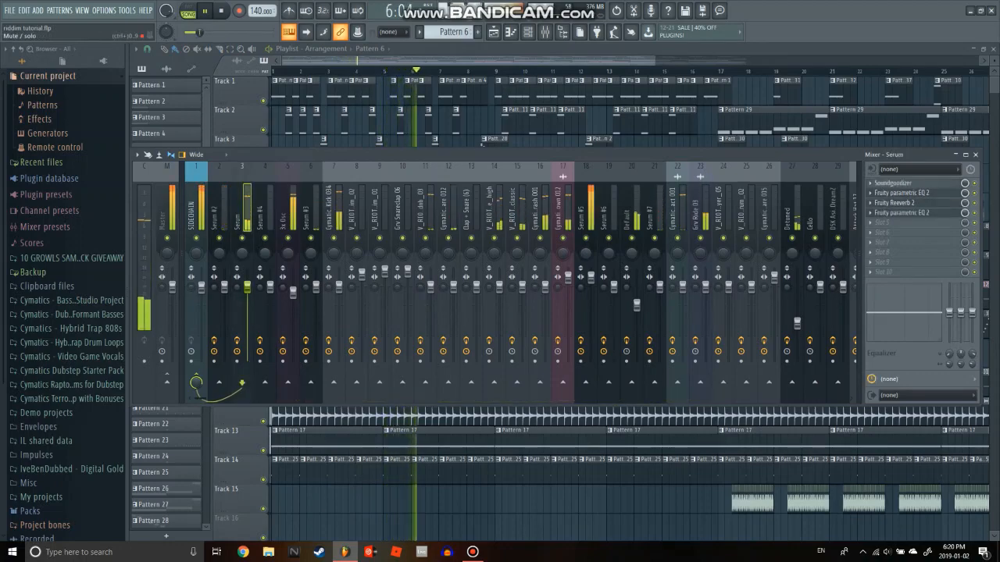
{"action": "key", "text": "F9"}
Listen to the rest of the arrangement while following the playhead through the playlist to its end, and stop playback.
{"action": "scroll", "coordinate": [402, 243], "scroll_direction": "down", "scroll_amount": 6}
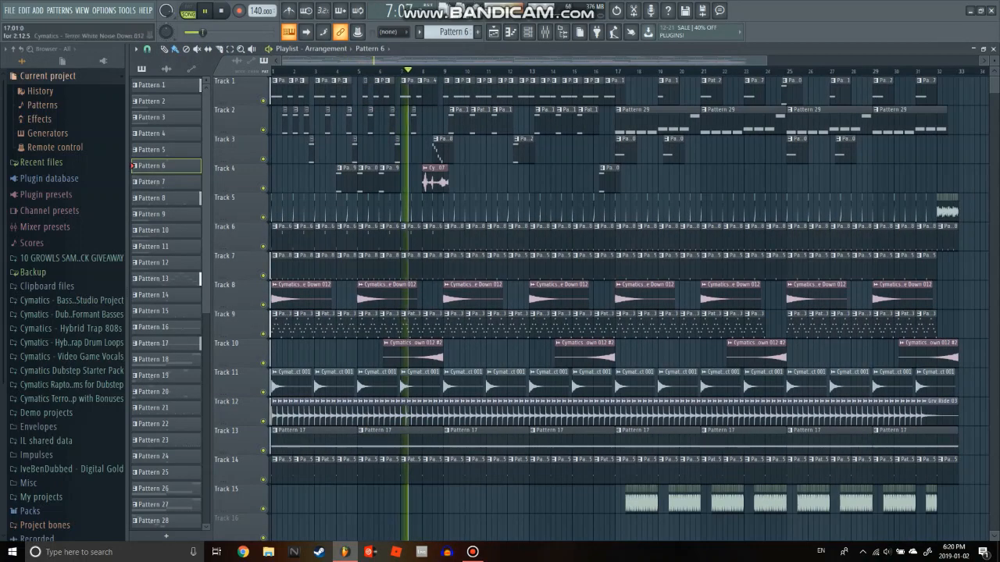
{"action": "scroll", "coordinate": [403, 243], "scroll_direction": "up", "scroll_amount": 2}
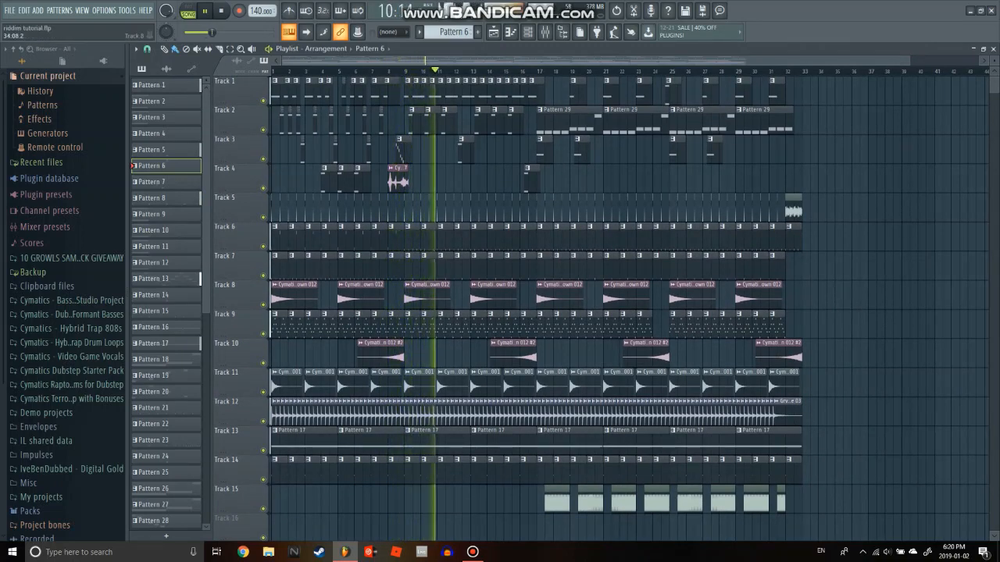
{"action": "scroll", "coordinate": [500, 305], "scroll_direction": "down", "scroll_amount": 3}
{"action": "scroll", "coordinate": [833, 301], "scroll_direction": "up", "scroll_amount": 2}
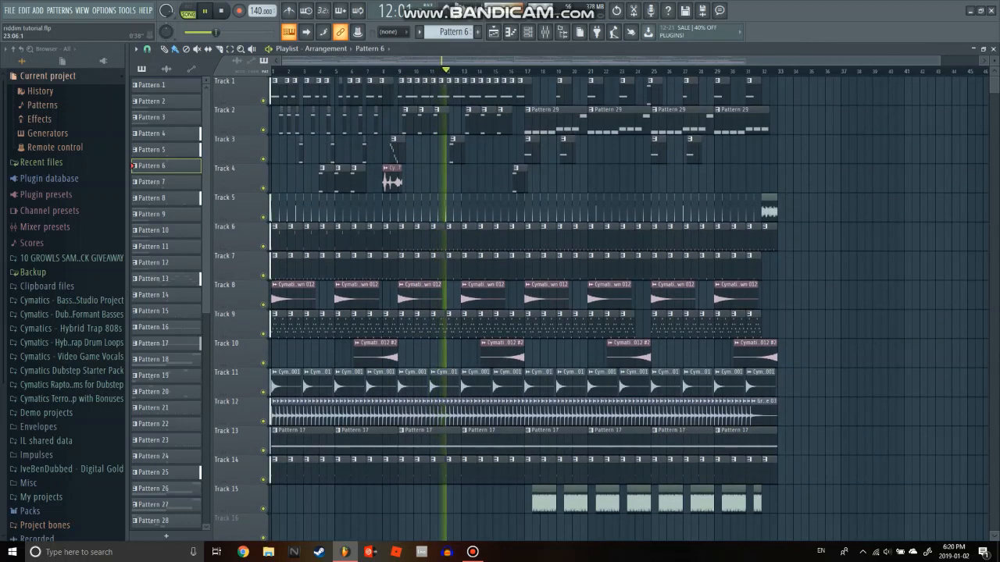
{"action": "scroll", "coordinate": [707, 304], "scroll_direction": "down", "scroll_amount": 2}
{"action": "scroll", "coordinate": [625, 304], "scroll_direction": "down", "scroll_amount": 1}
{"action": "scroll", "coordinate": [625, 304], "scroll_direction": "up", "scroll_amount": 3}
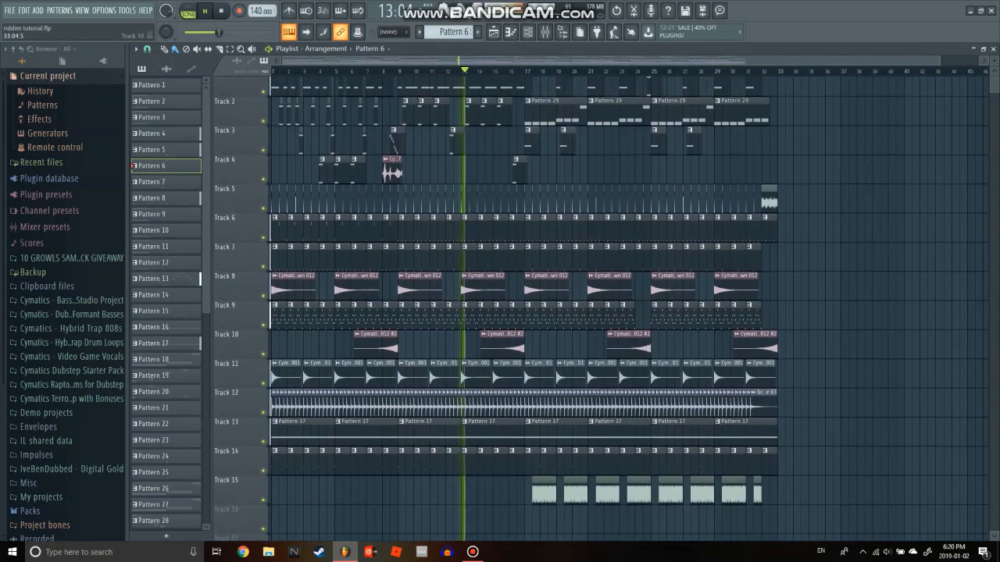
{"action": "scroll", "coordinate": [625, 305], "scroll_direction": "down", "scroll_amount": 2}
{"action": "scroll", "coordinate": [601, 299], "scroll_direction": "up", "scroll_amount": 2}
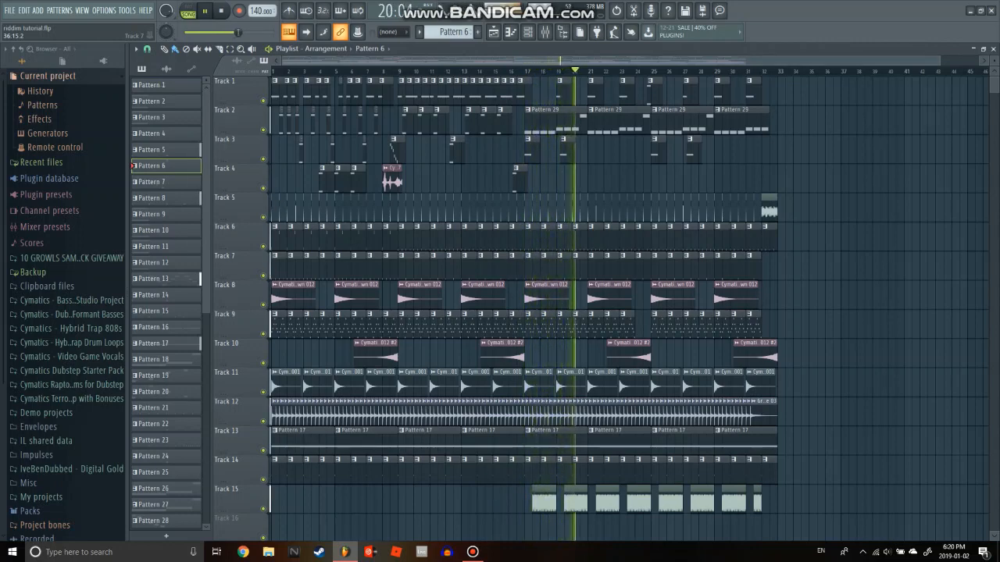
{"action": "scroll", "coordinate": [636, 297], "scroll_direction": "up", "scroll_amount": 2}
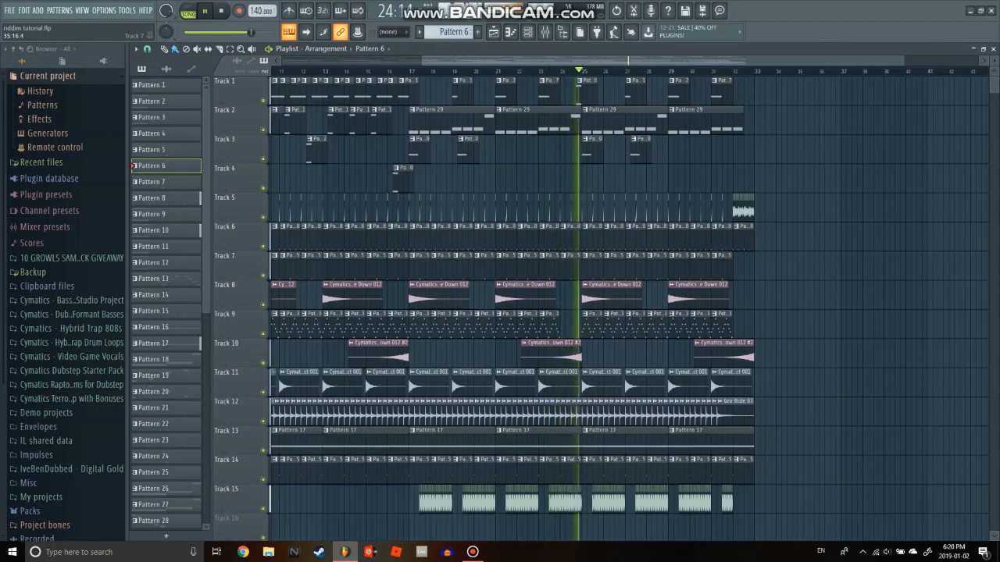
{"action": "scroll", "coordinate": [733, 180], "scroll_direction": "down", "scroll_amount": 2}
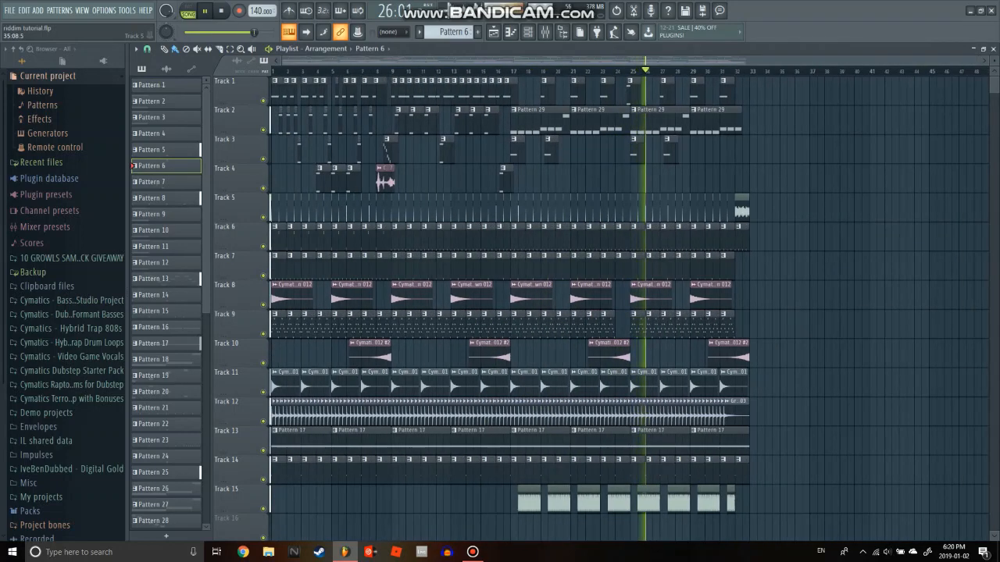
{"action": "scroll", "coordinate": [734, 180], "scroll_direction": "up", "scroll_amount": 3}
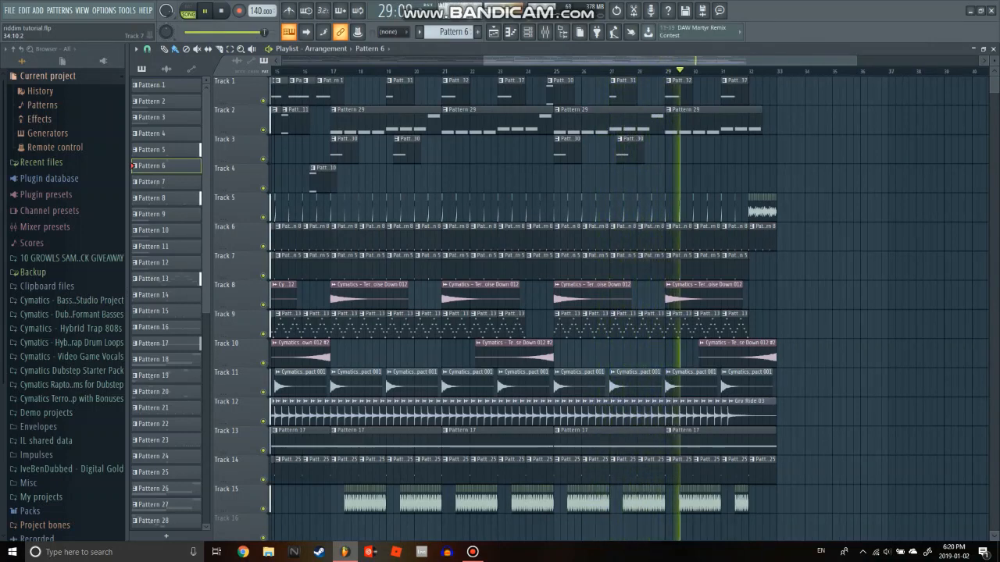
{"action": "scroll", "coordinate": [818, 265], "scroll_direction": "down", "scroll_amount": 2}
{"action": "scroll", "coordinate": [817, 265], "scroll_direction": "up", "scroll_amount": 2}
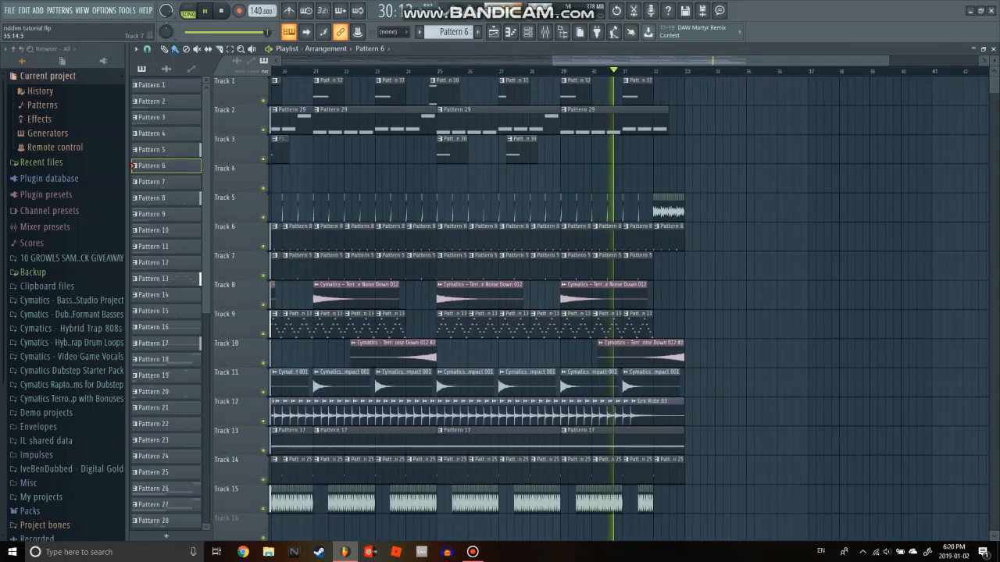
{"action": "scroll", "coordinate": [766, 265], "scroll_direction": "down", "scroll_amount": 2}
{"action": "scroll", "coordinate": [766, 266], "scroll_direction": "up", "scroll_amount": 3}
{"action": "scroll", "coordinate": [765, 266], "scroll_direction": "up", "scroll_amount": 2}
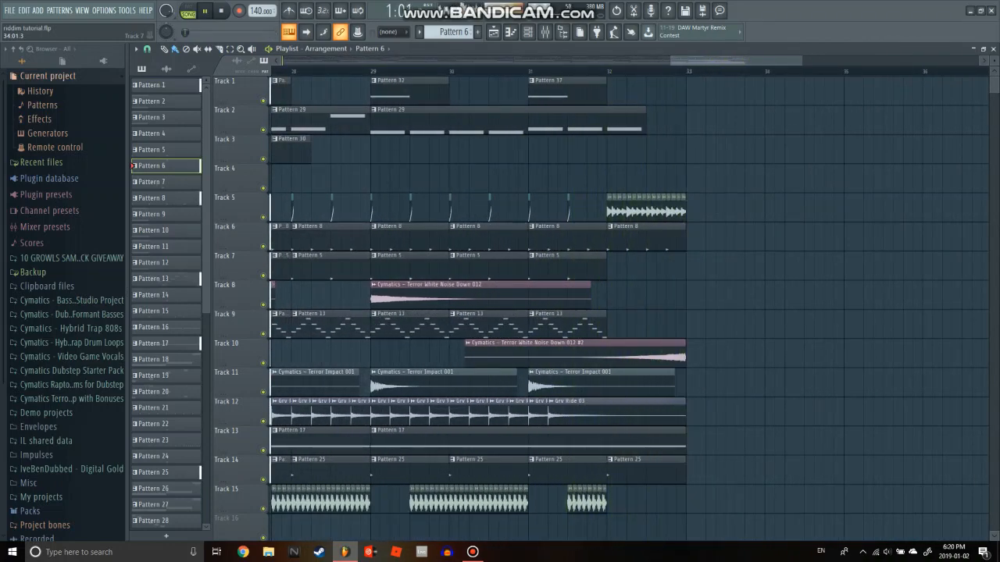
{"action": "key", "text": "space"}
Solo Track 6 in the playlist and play back its drum patterns briefly.
{"action": "scroll", "coordinate": [760, 265], "scroll_direction": "down", "scroll_amount": 1}
{"action": "scroll", "coordinate": [760, 265], "scroll_direction": "down", "scroll_amount": 5}
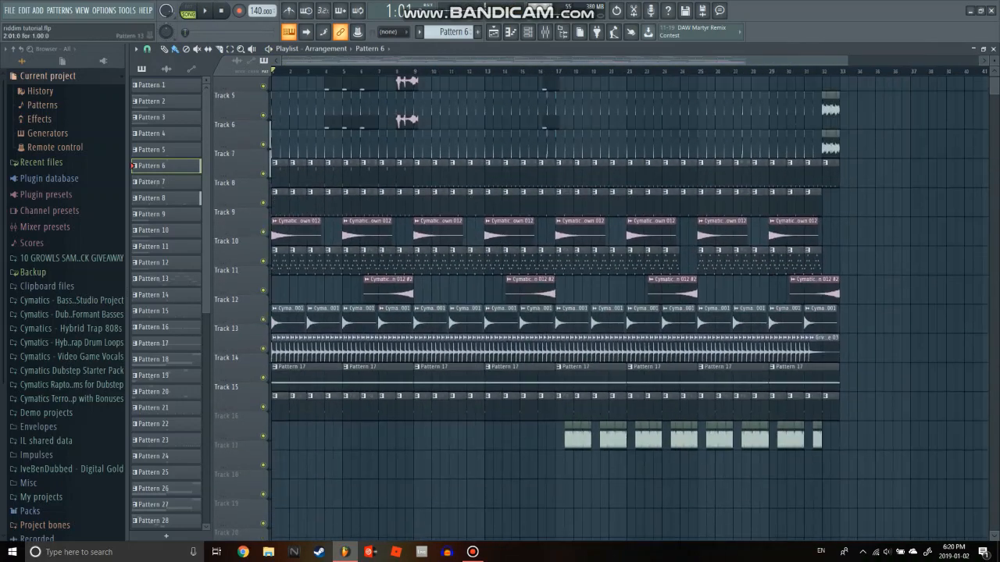
{"action": "scroll", "coordinate": [629, 297], "scroll_direction": "up", "scroll_amount": 3}
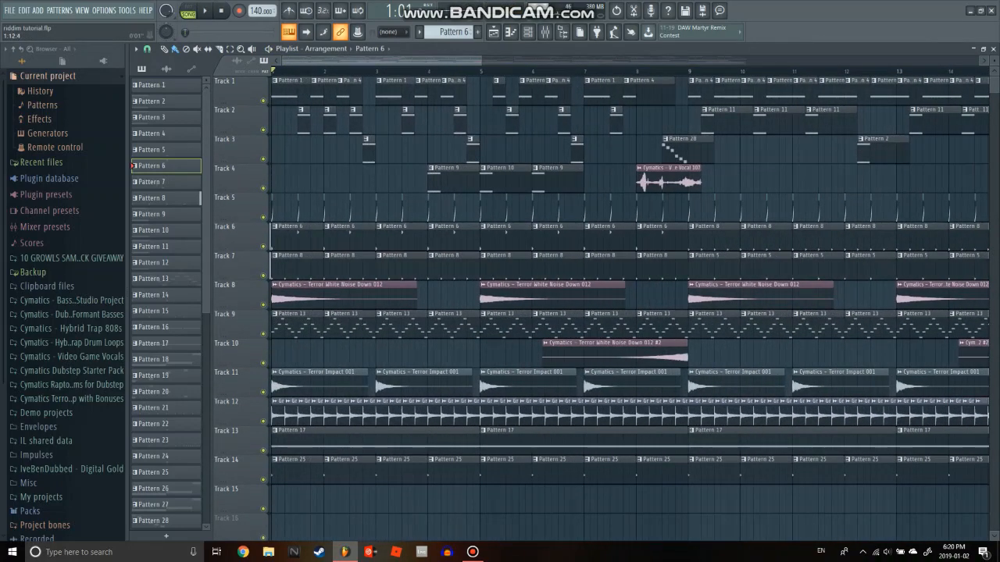
{"action": "right_click", "coordinate": [263, 246]}
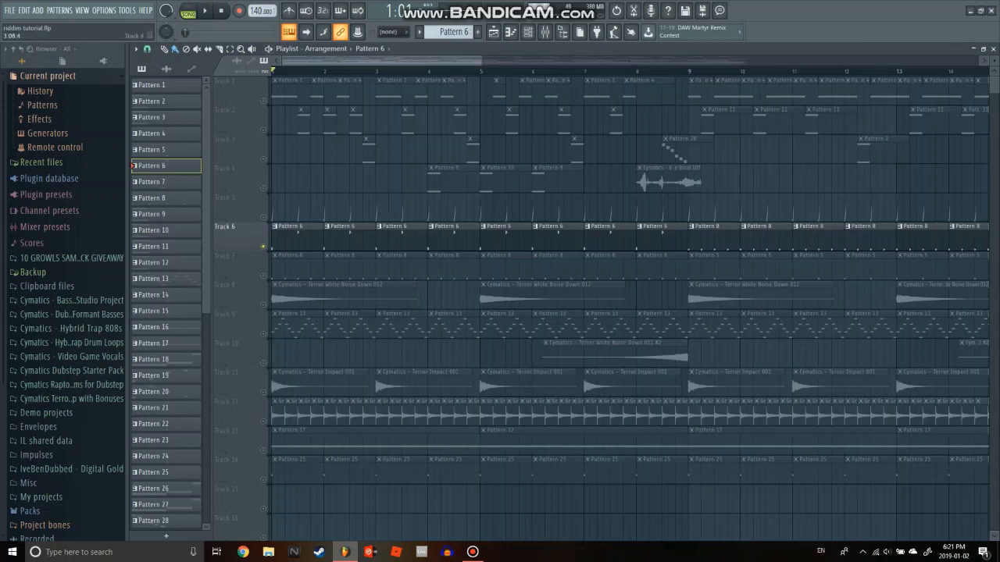
{"action": "key", "text": "space"}
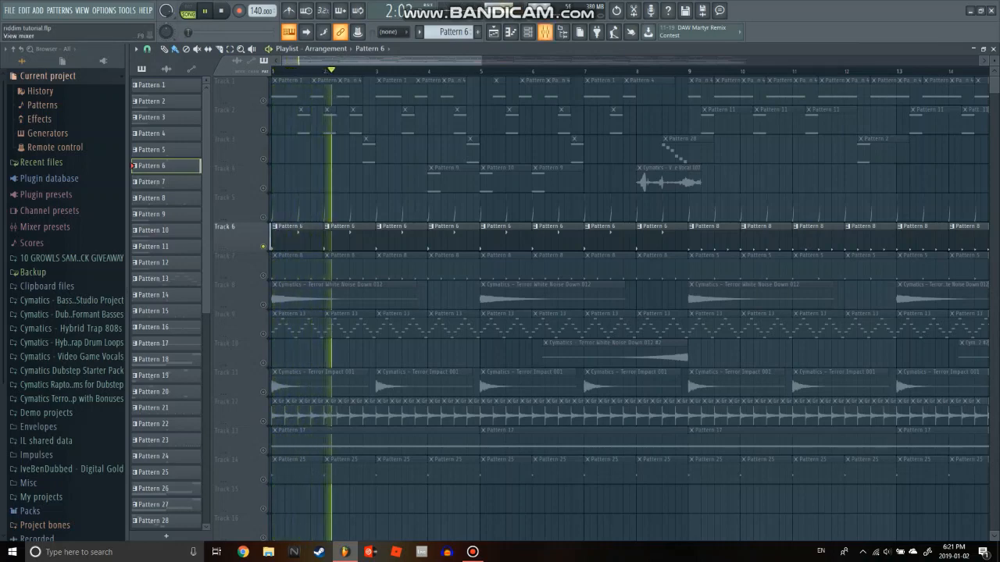
{"action": "key", "text": "space"}
Check the kick's effect chain on mixer insert 7 while briefly playing the soloed track, and close the mixer.
{"action": "left_click", "coordinate": [544, 32]}
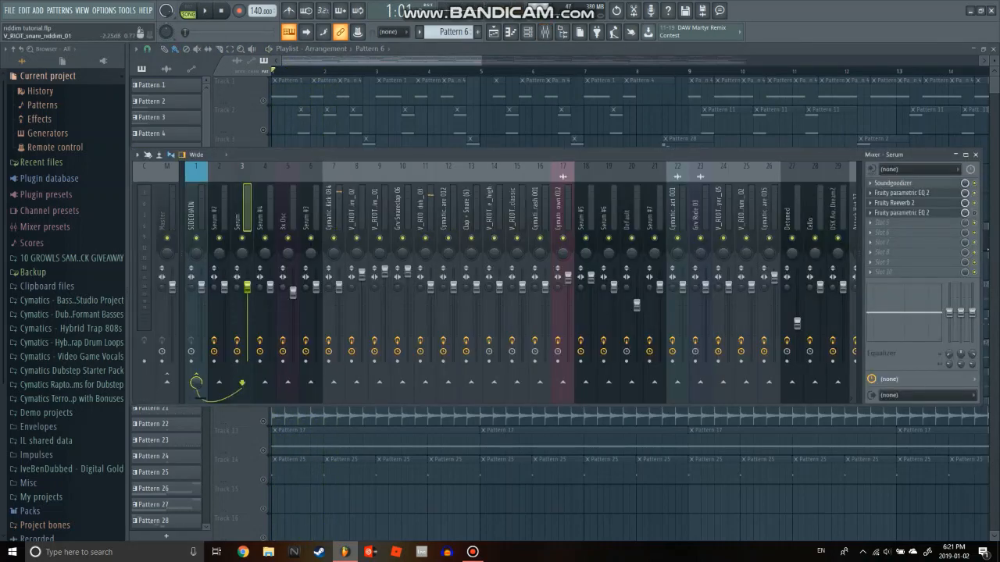
{"action": "left_click", "coordinate": [336, 205]}
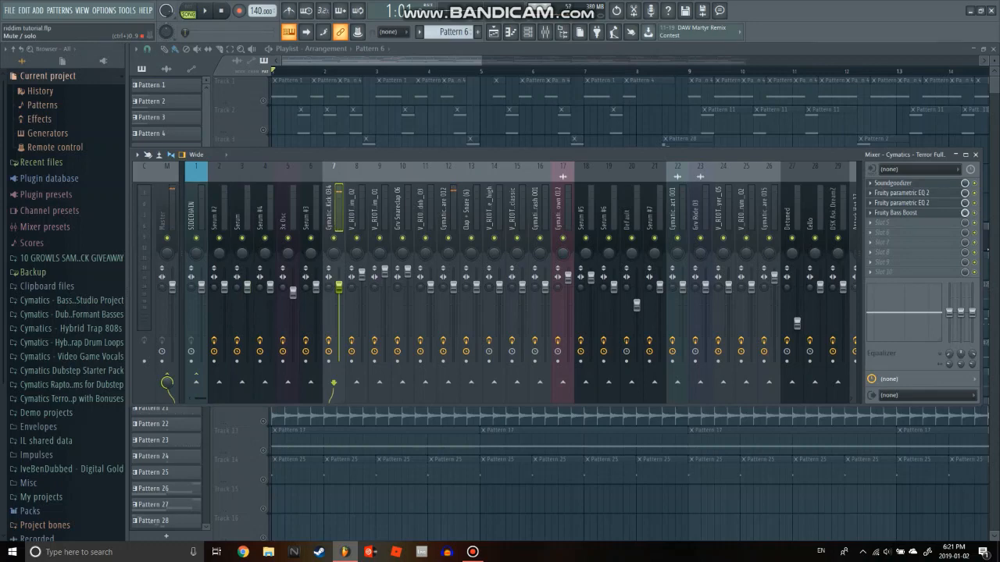
{"action": "key", "text": "space"}
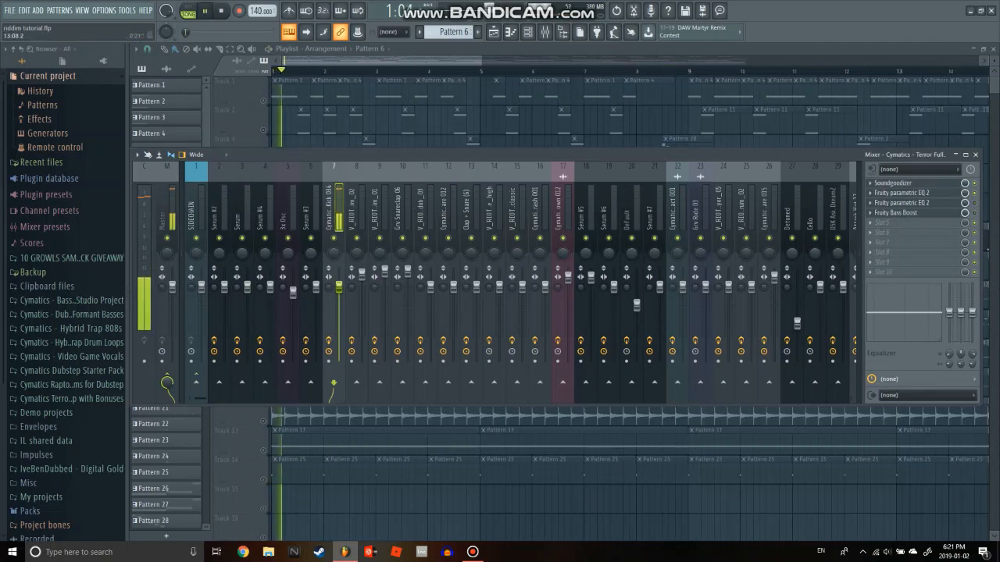
{"action": "key", "text": "F9"}
{"action": "key", "text": "space"}
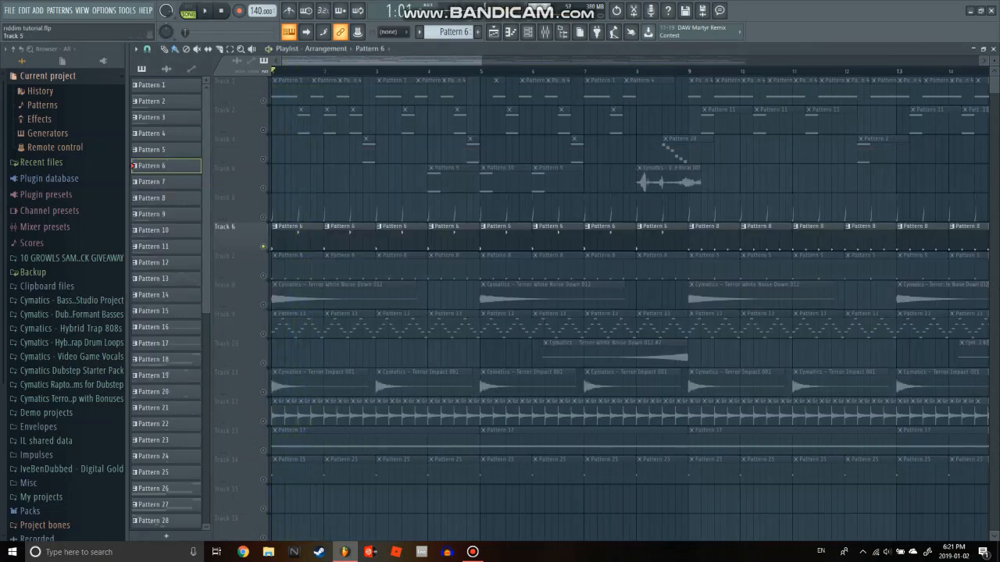
Display the Cymatics Terror Full Kick 034 piano roll and the channel rack for Pattern 6.
{"action": "scroll", "coordinate": [328, 236], "scroll_direction": "up", "scroll_amount": 3}
{"action": "scroll", "coordinate": [328, 236], "scroll_direction": "down", "scroll_amount": 4}
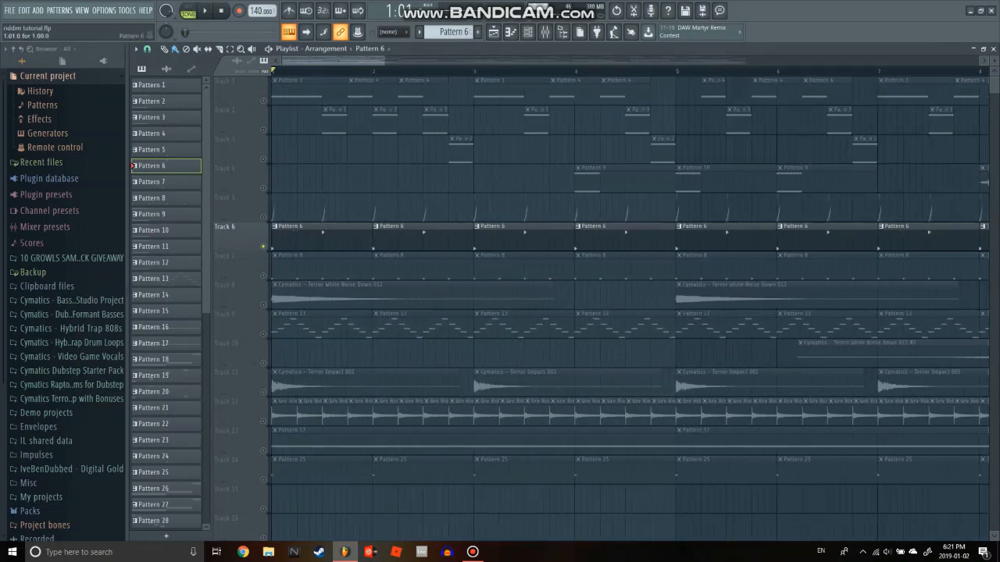
{"action": "key", "text": "F7"}
{"action": "key", "text": "F6"}
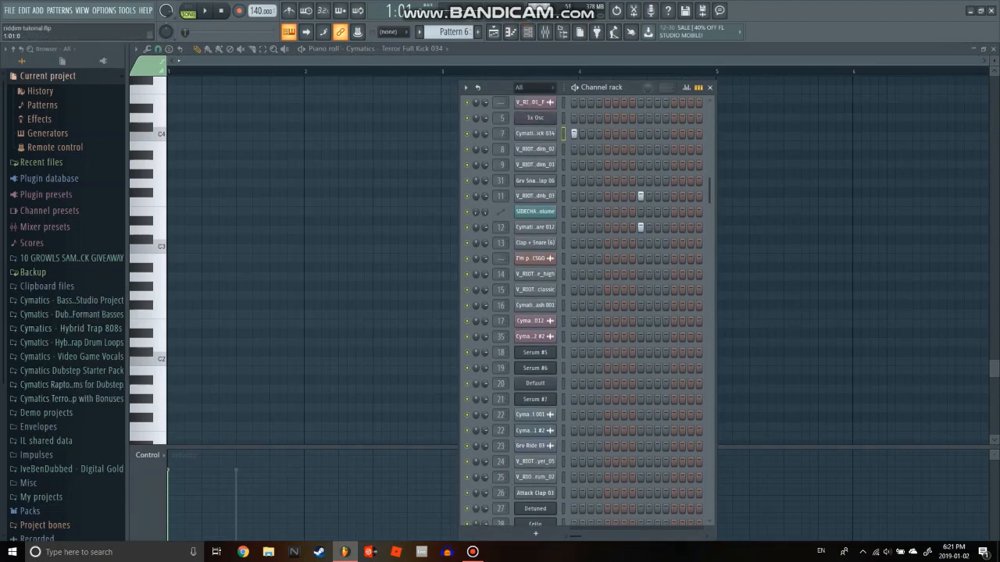
View the sampler settings of Cymatics Terror Weird Snare 012 and V_RIOT_snare_dnb_03, closing each one.
{"action": "left_click", "coordinate": [535, 226]}
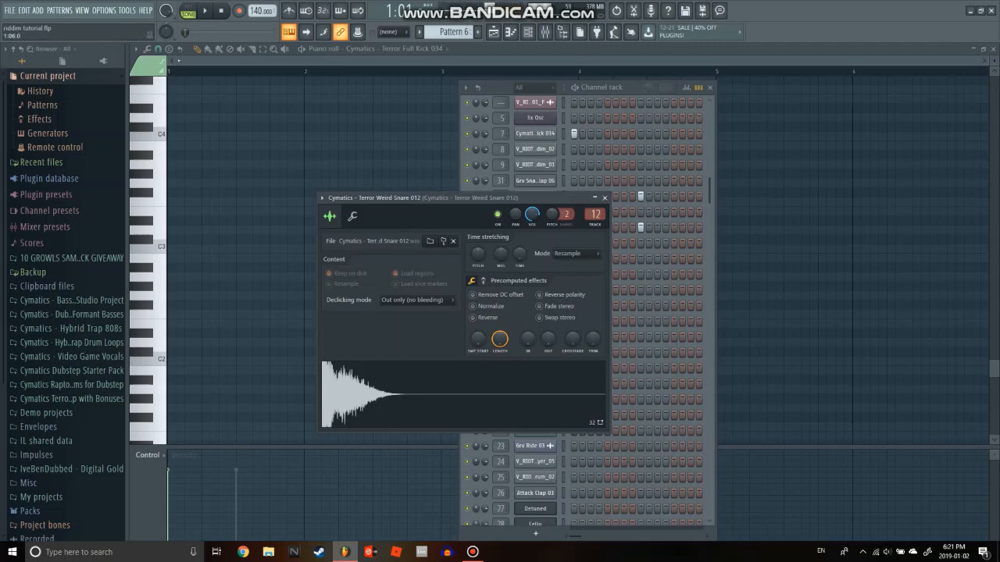
{"action": "left_click", "coordinate": [605, 198]}
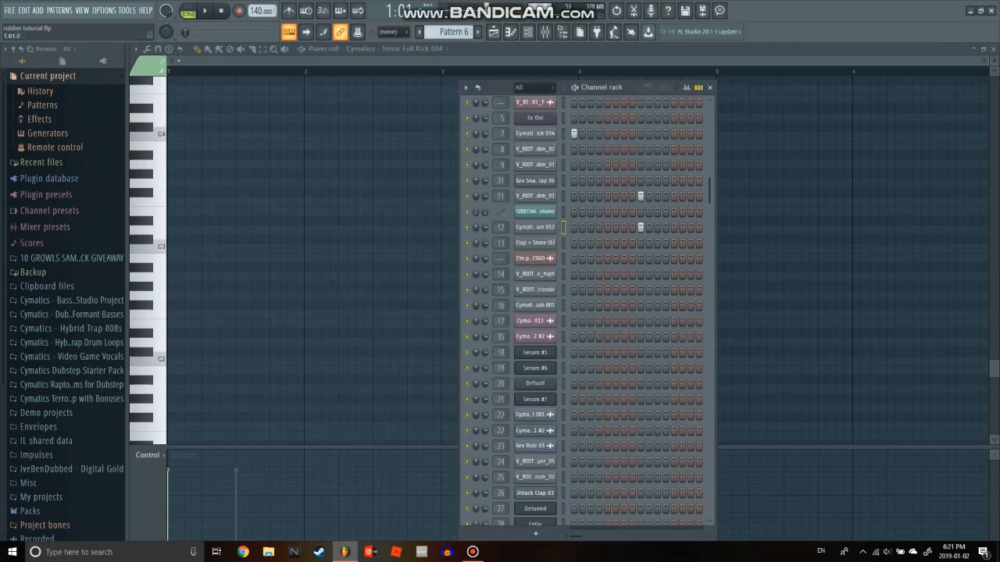
{"action": "left_click", "coordinate": [535, 197]}
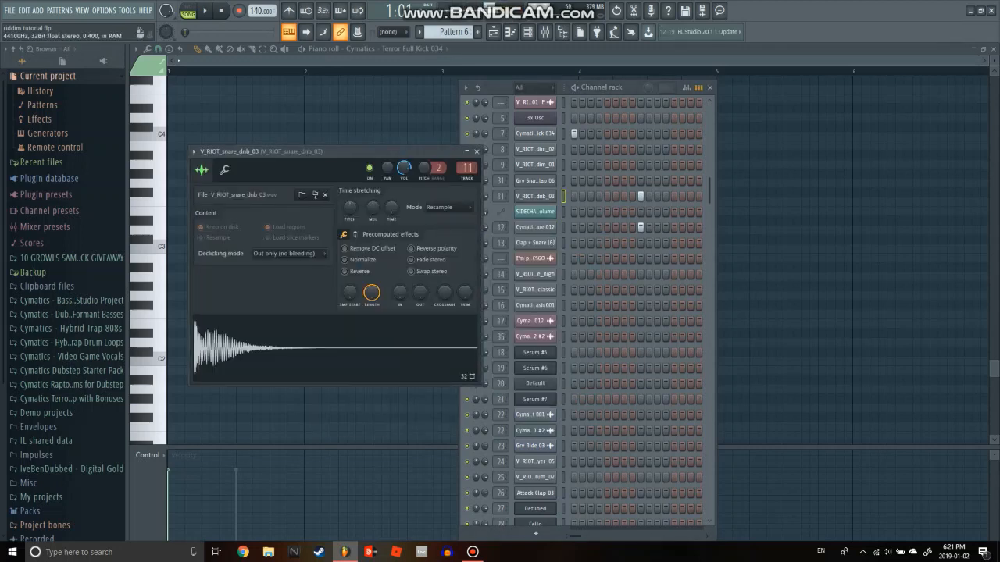
{"action": "left_click", "coordinate": [476, 151]}
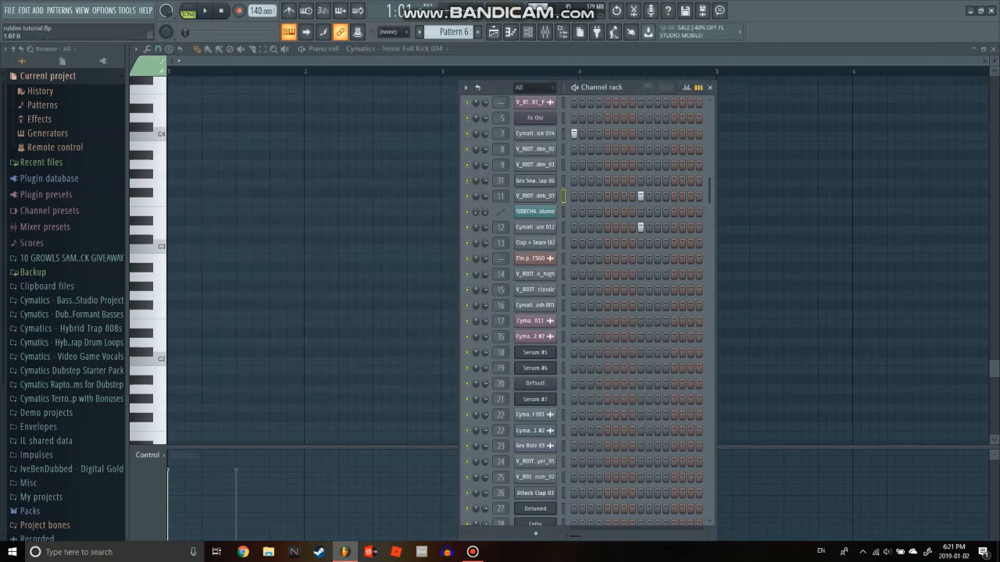
Play Pattern 6 briefly on its own, return to the playlist and stop playback.
{"action": "key", "text": "space"}
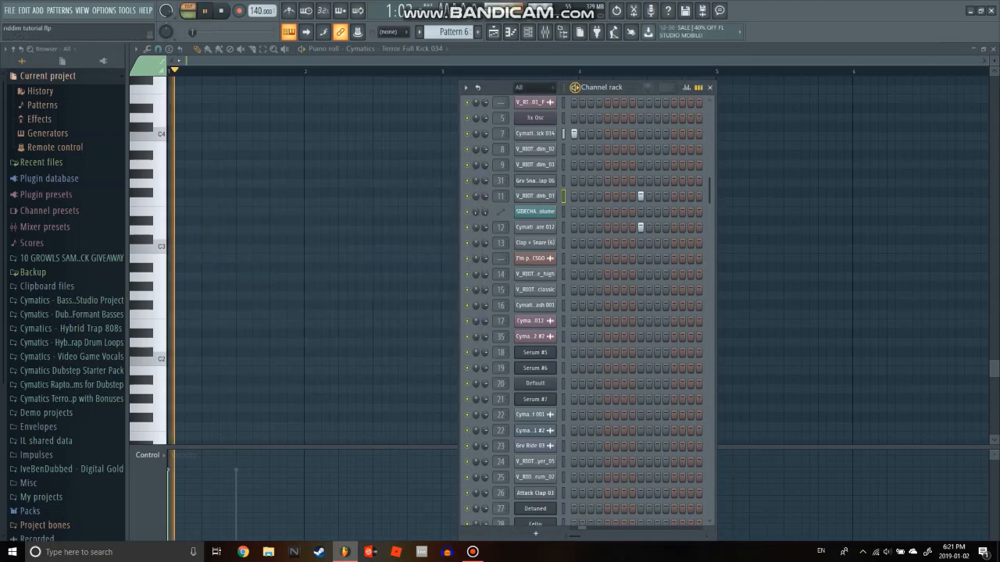
{"action": "left_click", "coordinate": [493, 32]}
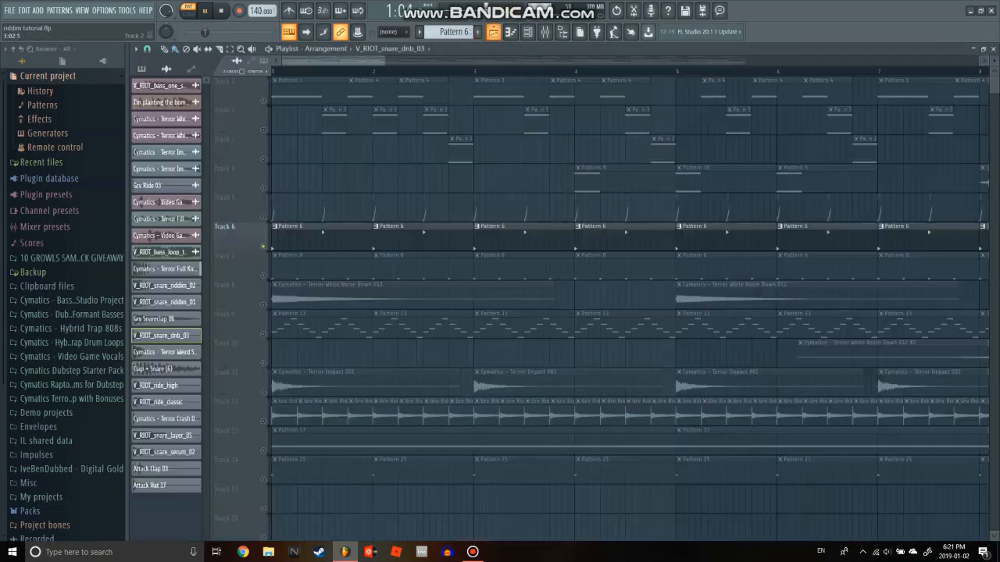
{"action": "key", "text": "space"}
{"action": "scroll", "coordinate": [375, 199], "scroll_direction": "down", "scroll_amount": 4}
{"action": "scroll", "coordinate": [375, 199], "scroll_direction": "down", "scroll_amount": 4}
{"action": "scroll", "coordinate": [364, 267], "scroll_direction": "down", "scroll_amount": 2}
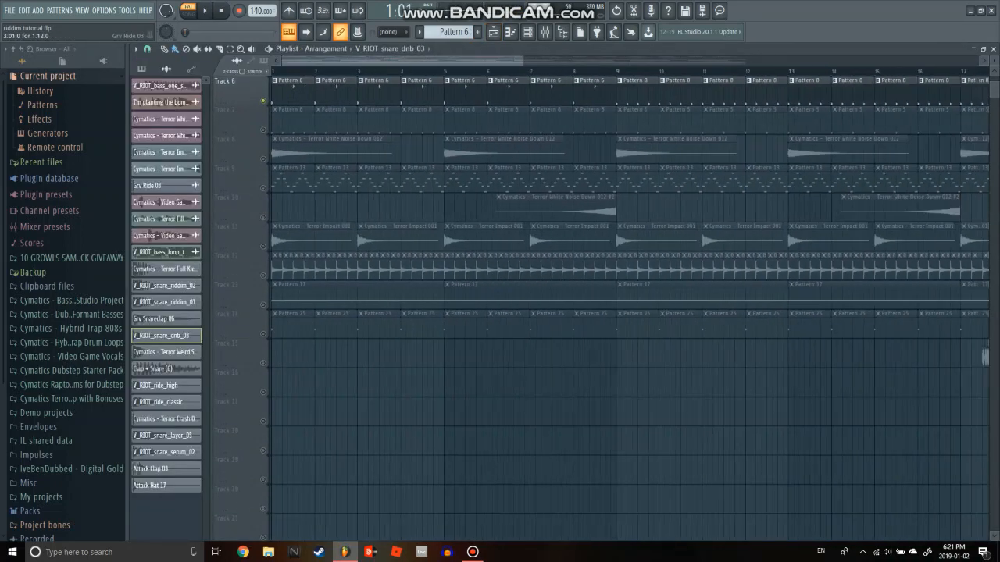
{"action": "scroll", "coordinate": [625, 297], "scroll_direction": "up", "scroll_amount": 5}
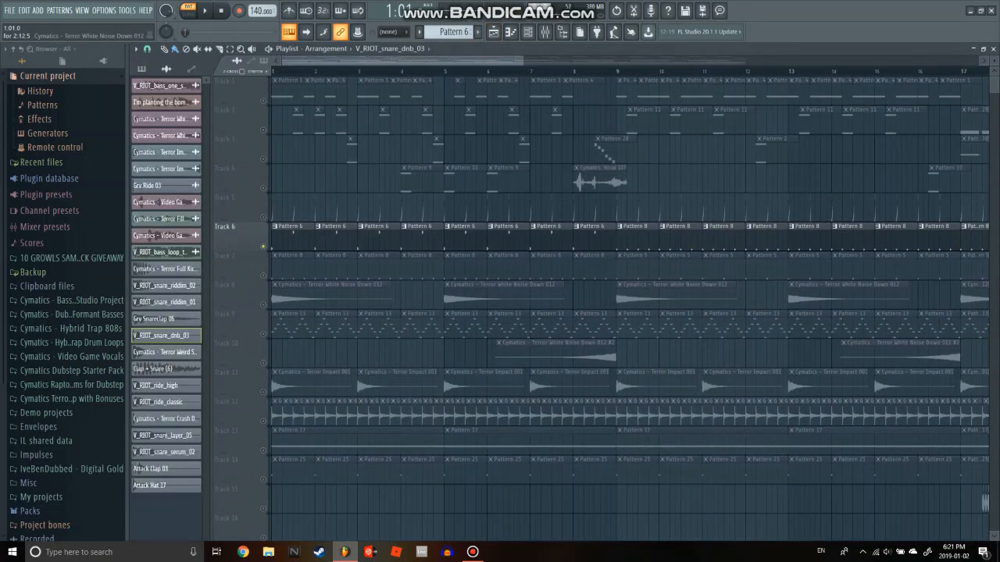
Unmute Track 5 and Track 7 in the playlist so they sound together with Track 6.
{"action": "scroll", "coordinate": [624, 297], "scroll_direction": "down", "scroll_amount": 1}
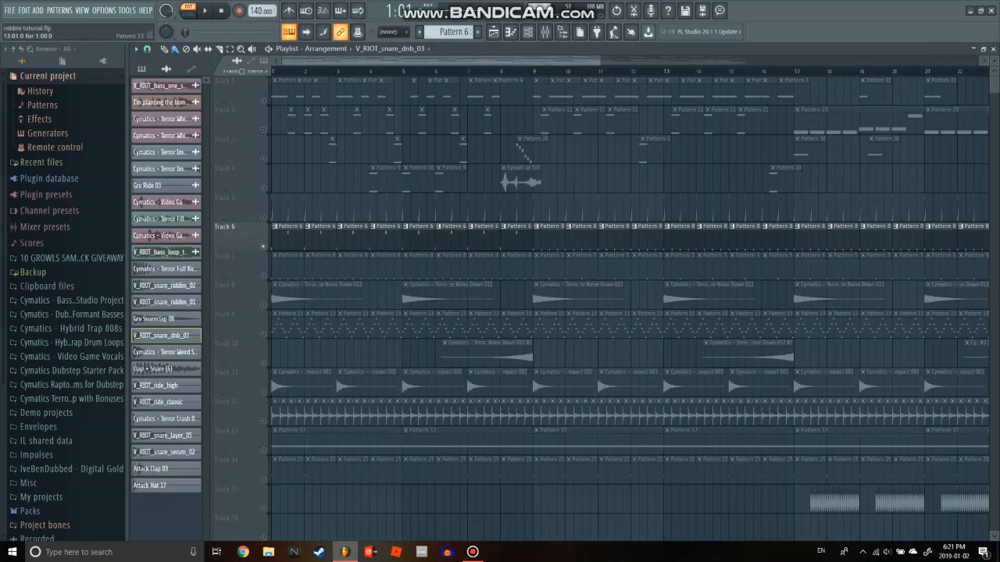
{"action": "scroll", "coordinate": [625, 296], "scroll_direction": "up", "scroll_amount": 1}
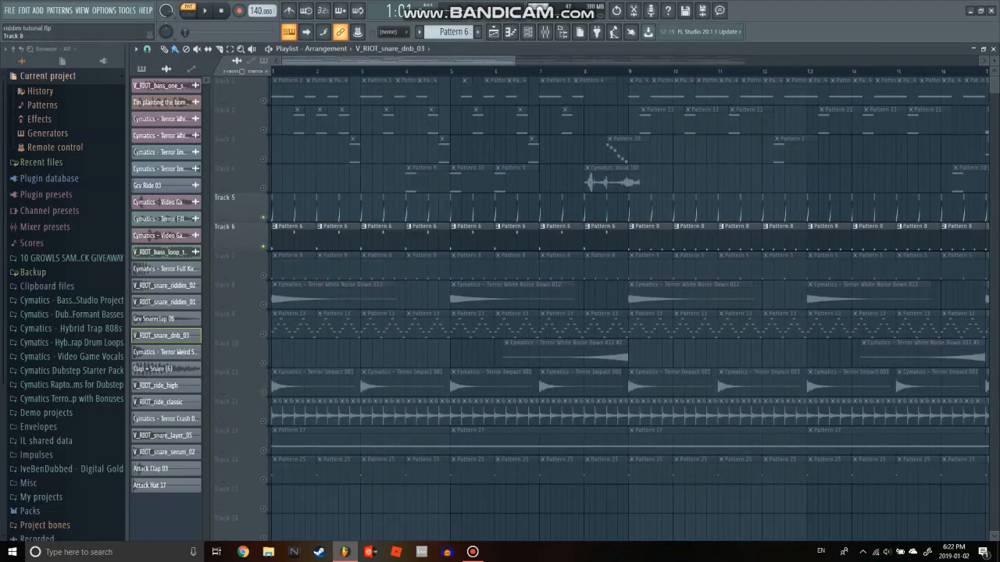
{"action": "scroll", "coordinate": [297, 238], "scroll_direction": "up", "scroll_amount": 3}
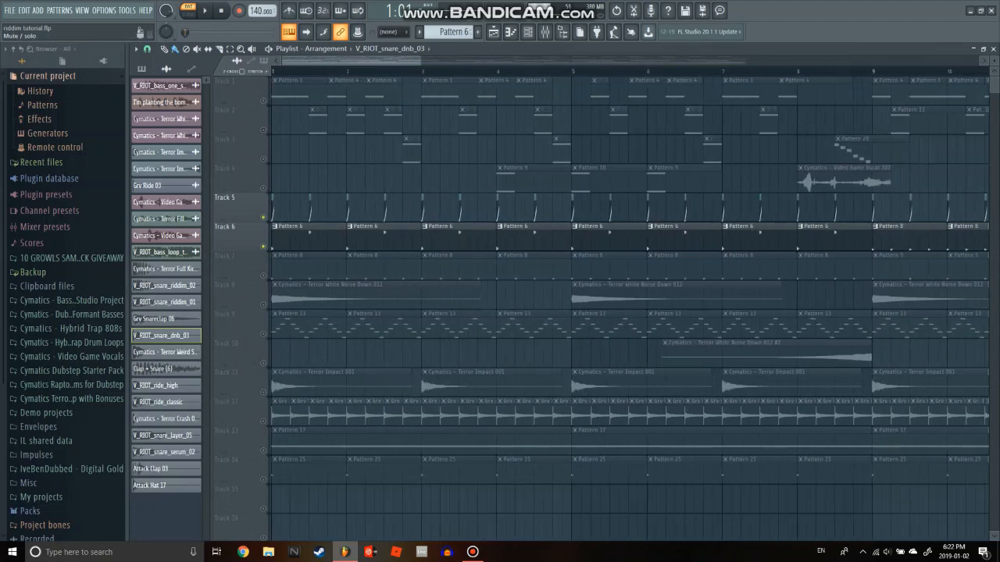
{"action": "left_click", "coordinate": [263, 276]}
{"action": "scroll", "coordinate": [256, 270], "scroll_direction": "down", "scroll_amount": 2}
{"action": "scroll", "coordinate": [256, 270], "scroll_direction": "up", "scroll_amount": 4}
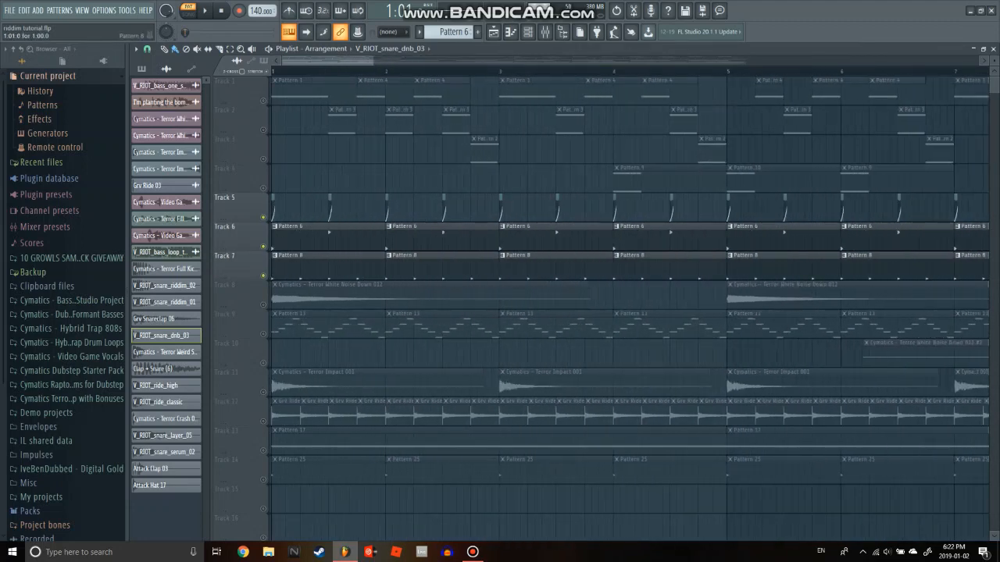
Replace the Pattern 6 clips in bars 1 to 8 of Track 6 with Pattern 5 clips.
{"action": "scroll", "coordinate": [256, 270], "scroll_direction": "down", "scroll_amount": 2}
{"action": "scroll", "coordinate": [295, 238], "scroll_direction": "down", "scroll_amount": 2}
{"action": "right_click", "coordinate": [297, 238]}
{"action": "right_click", "coordinate": [342, 237]}
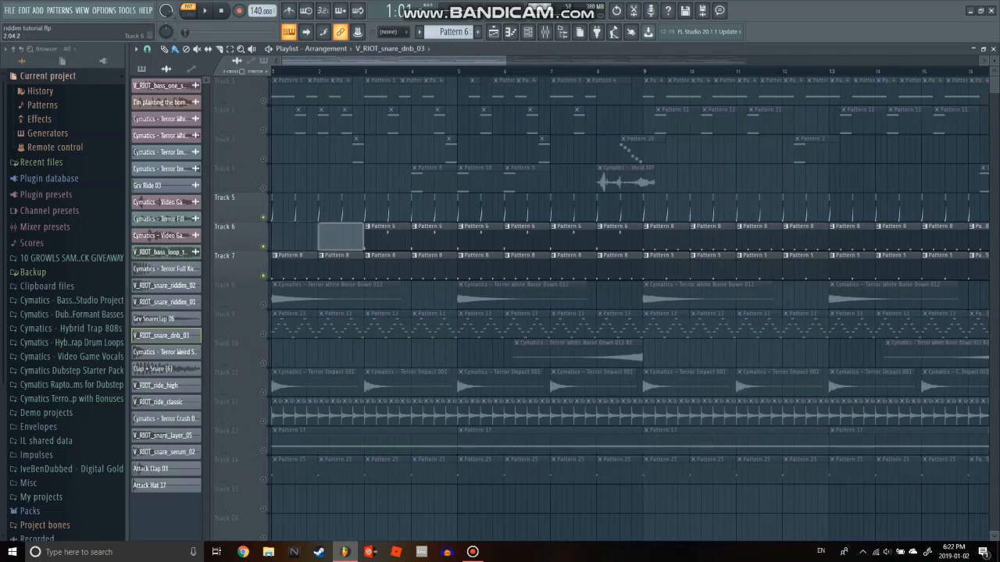
{"action": "right_click", "coordinate": [388, 237]}
{"action": "right_click", "coordinate": [437, 237]}
{"action": "right_click", "coordinate": [480, 237]}
{"action": "right_click", "coordinate": [526, 238]}
{"action": "right_click", "coordinate": [573, 237]}
{"action": "right_click", "coordinate": [619, 238]}
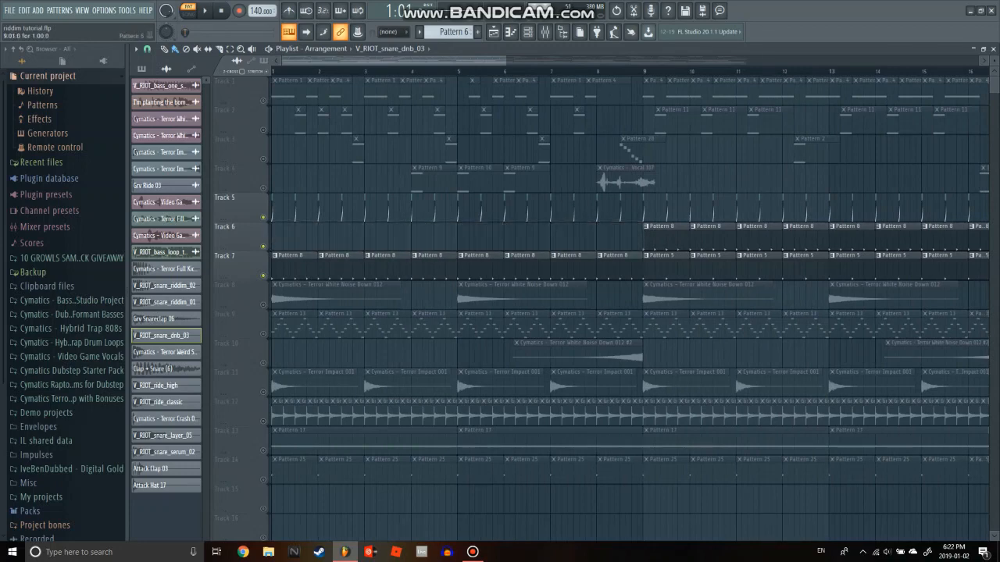
{"action": "left_click", "coordinate": [663, 267]}
{"action": "left_click_drag", "start_coordinate": [275, 238], "coordinate": [617, 237]}
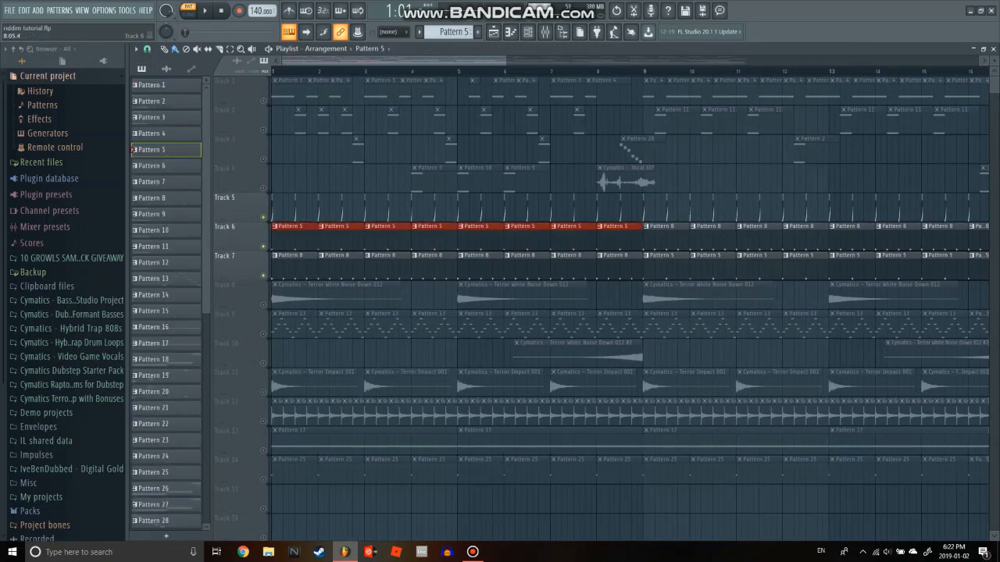
Add a Cymatics Terror Full Kick 034 hit on step 9 of Pattern 5 and play the pattern briefly.
{"action": "left_click", "coordinate": [528, 31]}
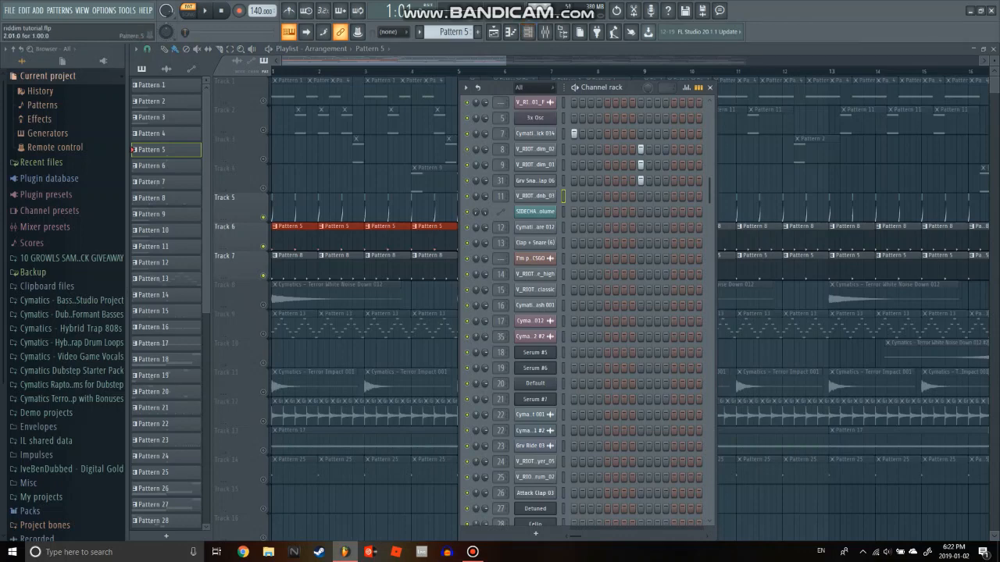
{"action": "double_click", "coordinate": [342, 237]}
{"action": "left_click", "coordinate": [528, 32]}
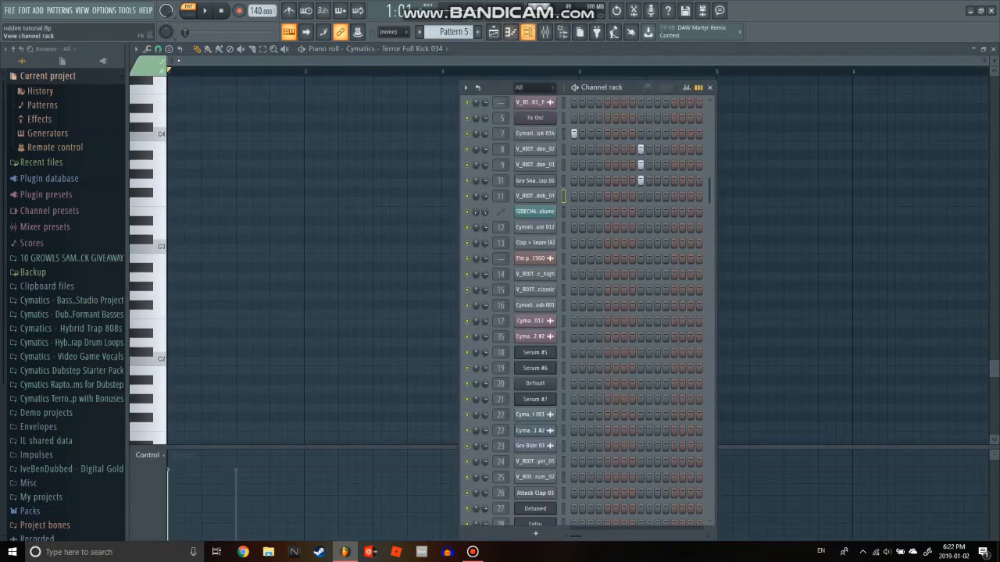
{"action": "key", "text": "space"}
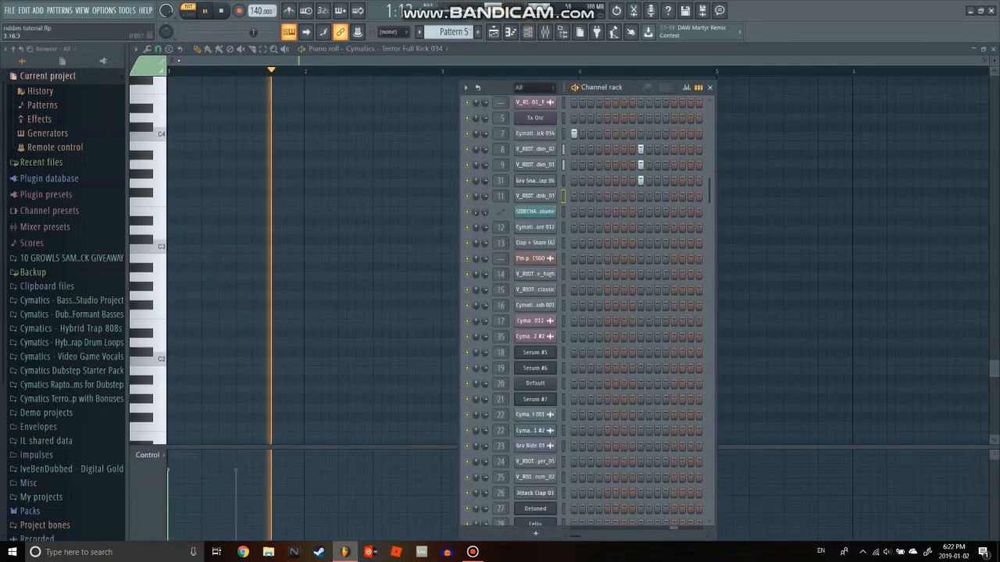
{"action": "key", "text": "space"}
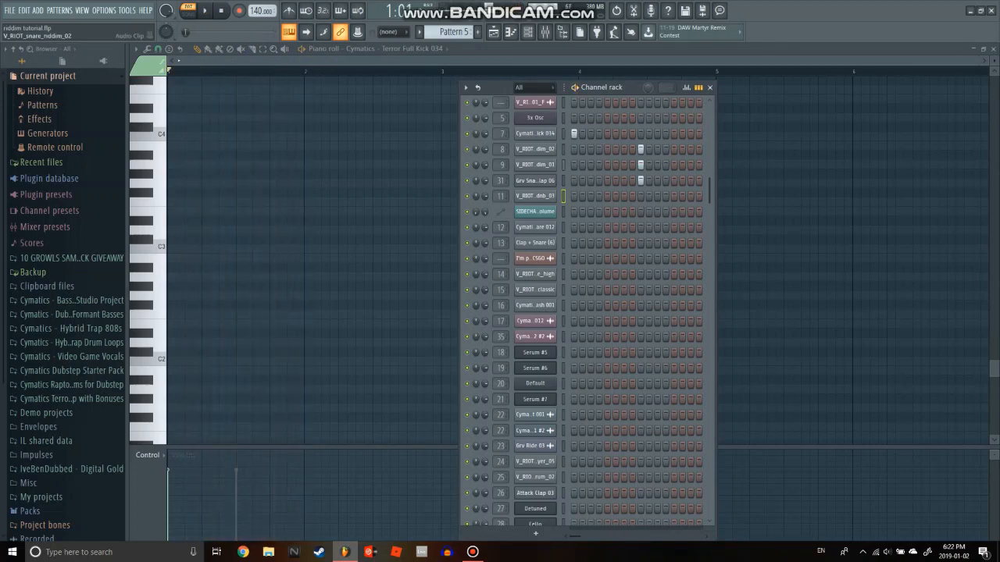
{"action": "key", "text": "space"}
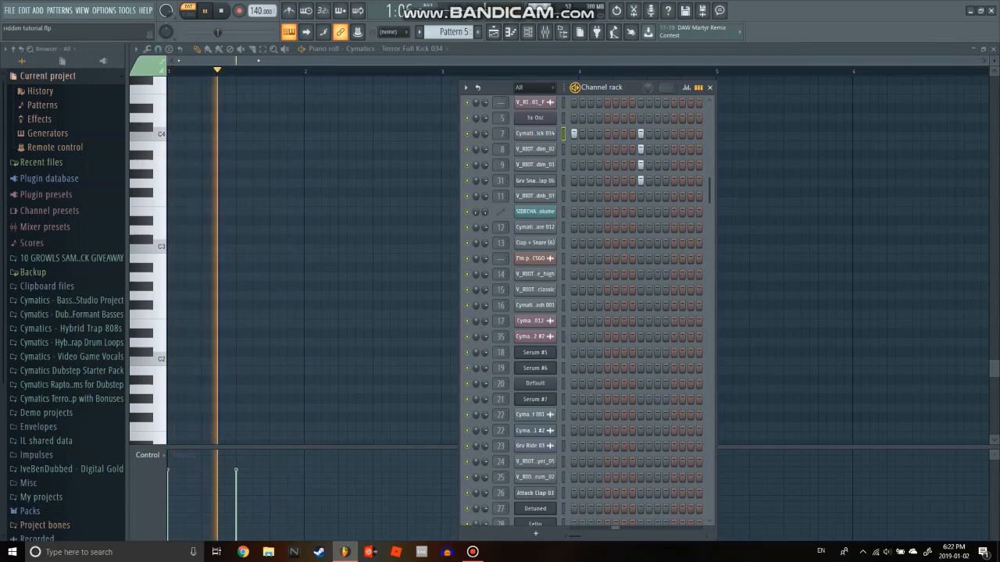
{"action": "key", "text": "space"}
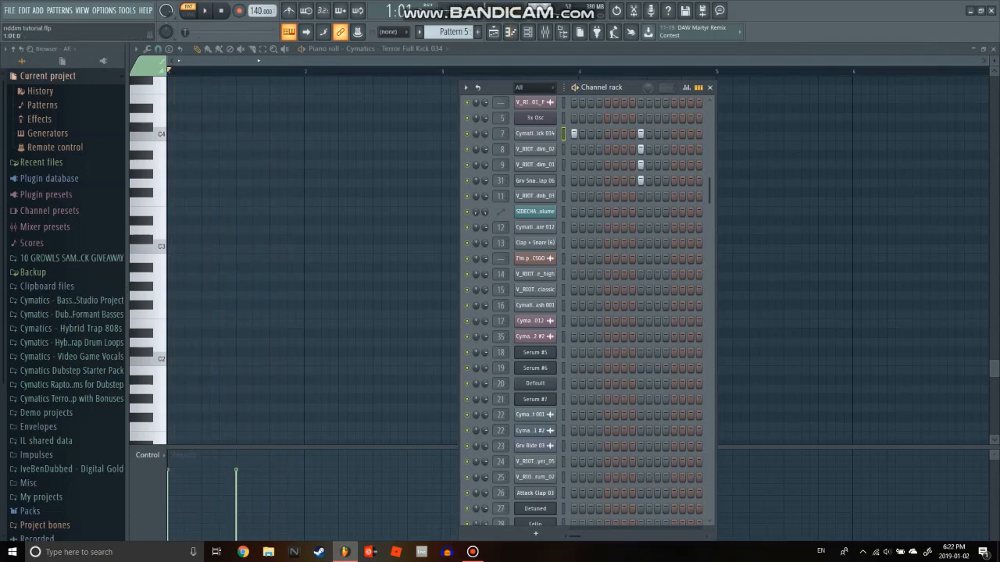
View the sampler settings of V_RIOT_snare_riddim_02 and V_RIOT_snare_riddim_01.
{"action": "left_click", "coordinate": [535, 149]}
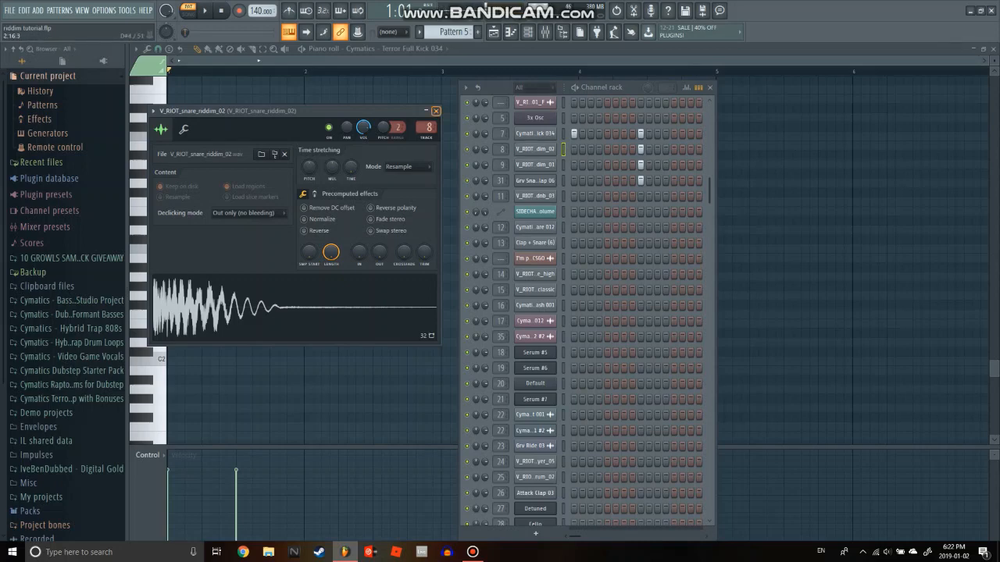
{"action": "left_click", "coordinate": [535, 164]}
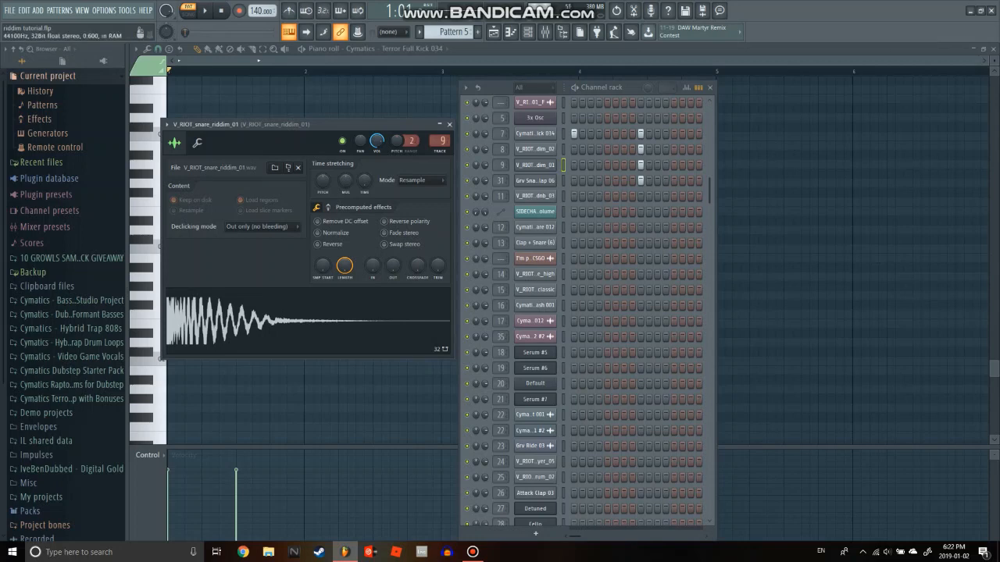
{"action": "left_click_drag", "start_coordinate": [351, 124], "coordinate": [404, 124]}
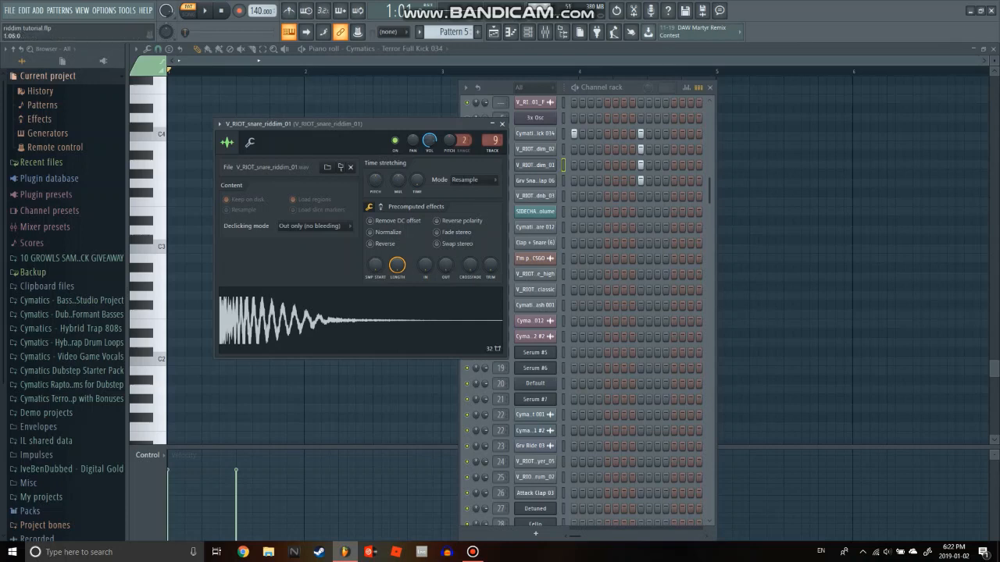
Play Pattern 5 briefly with the channel rack shown, stop playback and return to the playlist.
{"action": "scroll", "coordinate": [632, 312], "scroll_direction": "up", "scroll_amount": 4}
{"action": "key", "text": "space"}
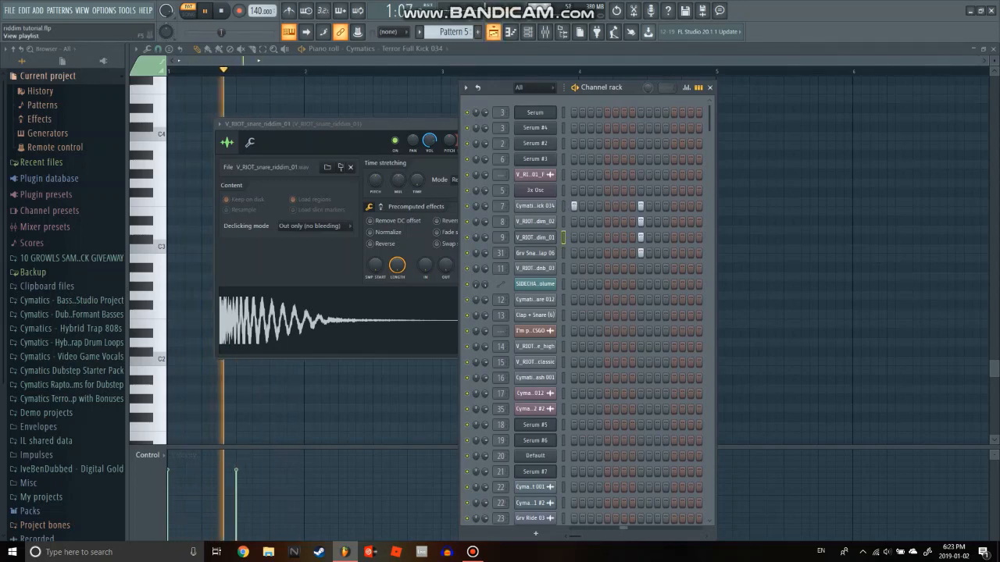
{"action": "key", "text": "space"}
{"action": "left_click", "coordinate": [494, 32]}
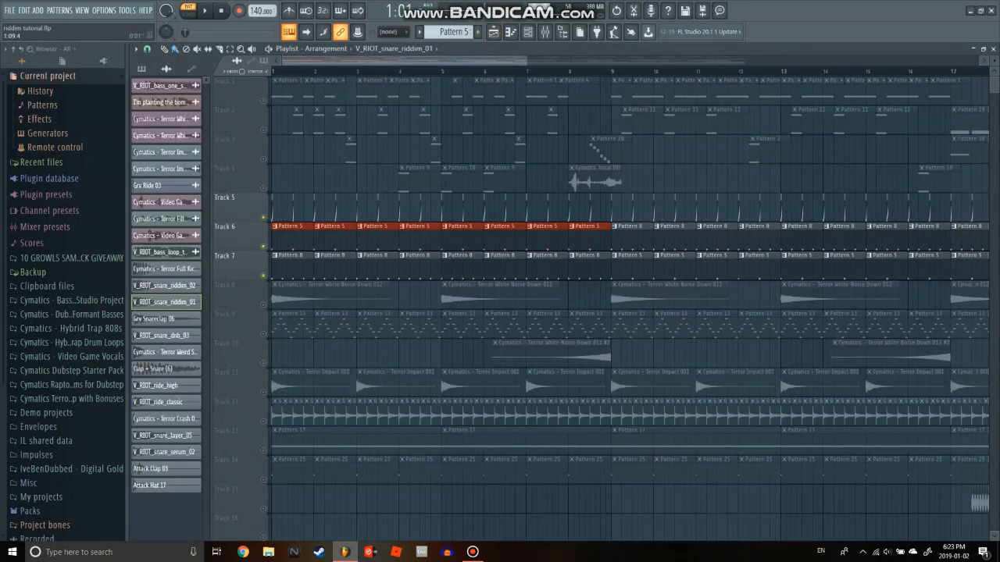
Switch to song mode and display the Track 7 ride and crash pattern, Pattern 8, in the channel rack.
{"action": "key", "text": "l"}
{"action": "scroll", "coordinate": [625, 313], "scroll_direction": "down", "scroll_amount": 2}
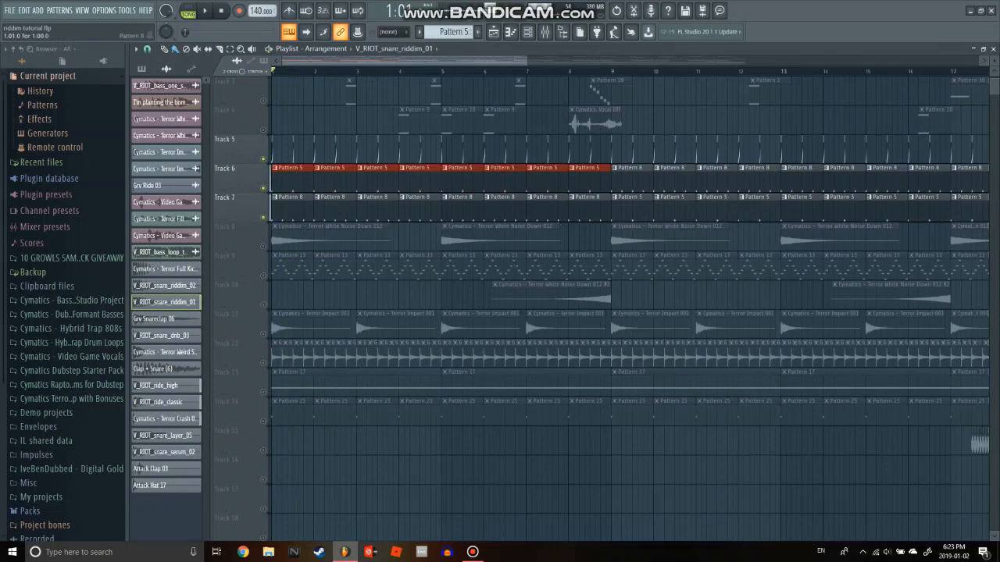
{"action": "double_click", "coordinate": [293, 205]}
{"action": "left_click", "coordinate": [528, 32]}
{"action": "scroll", "coordinate": [591, 266], "scroll_direction": "down", "scroll_amount": 3}
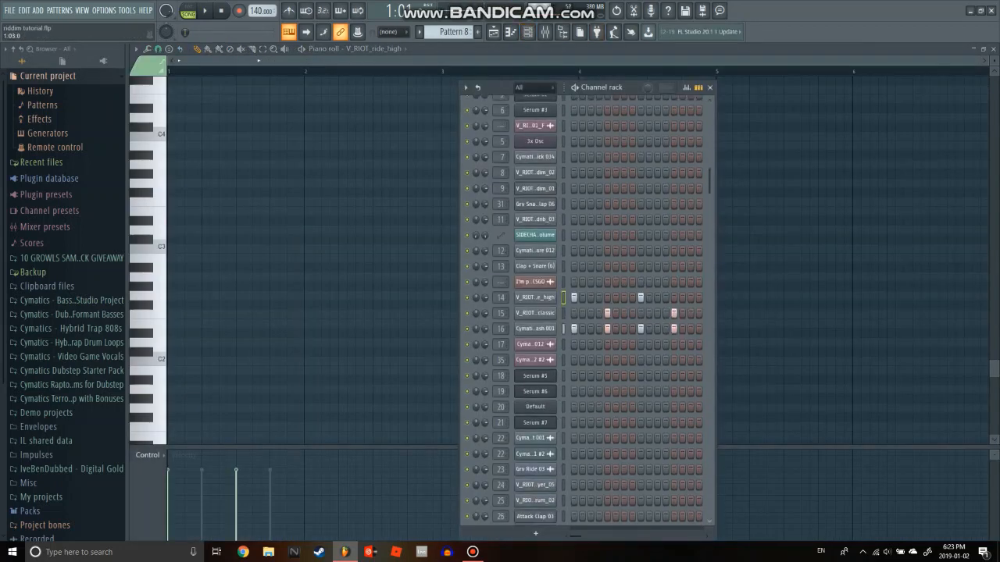
{"action": "scroll", "coordinate": [535, 221], "scroll_direction": "down", "scroll_amount": 5}
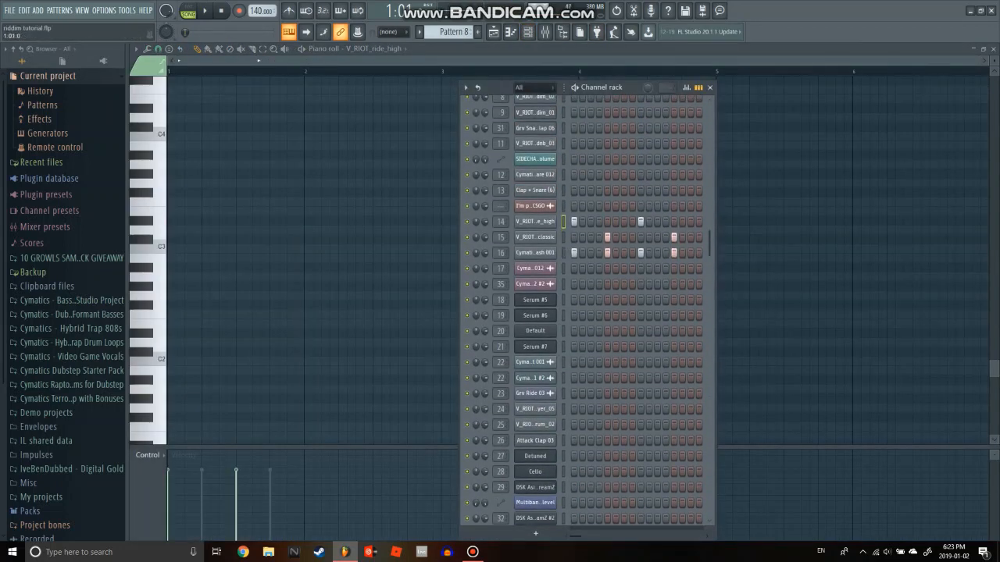
Play Pattern 8 on its own while viewing the mixer, stop playback and return to the playlist.
{"action": "left_click", "coordinate": [205, 10]}
{"action": "left_click", "coordinate": [545, 32]}
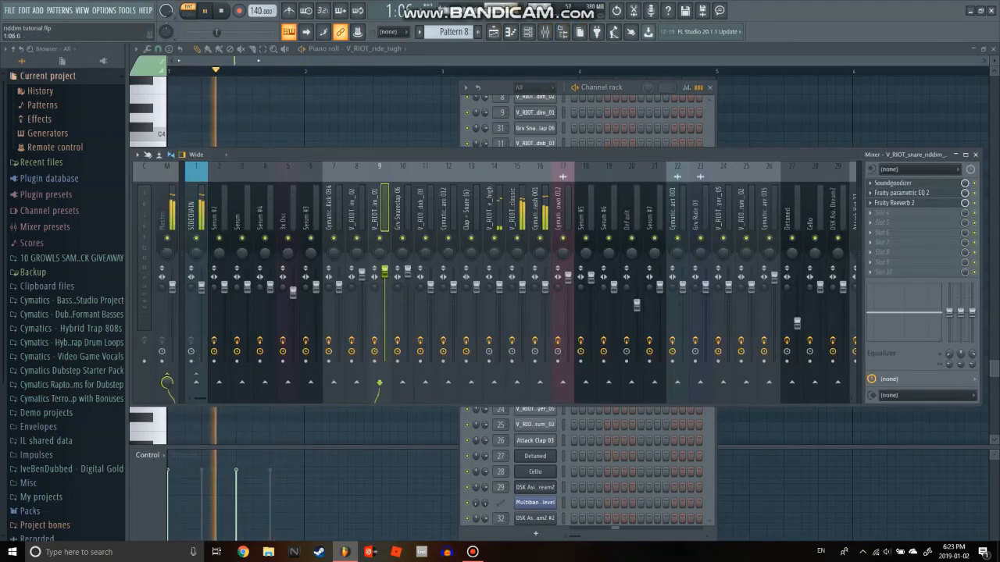
{"action": "left_click", "coordinate": [527, 32]}
{"action": "key", "text": "space"}
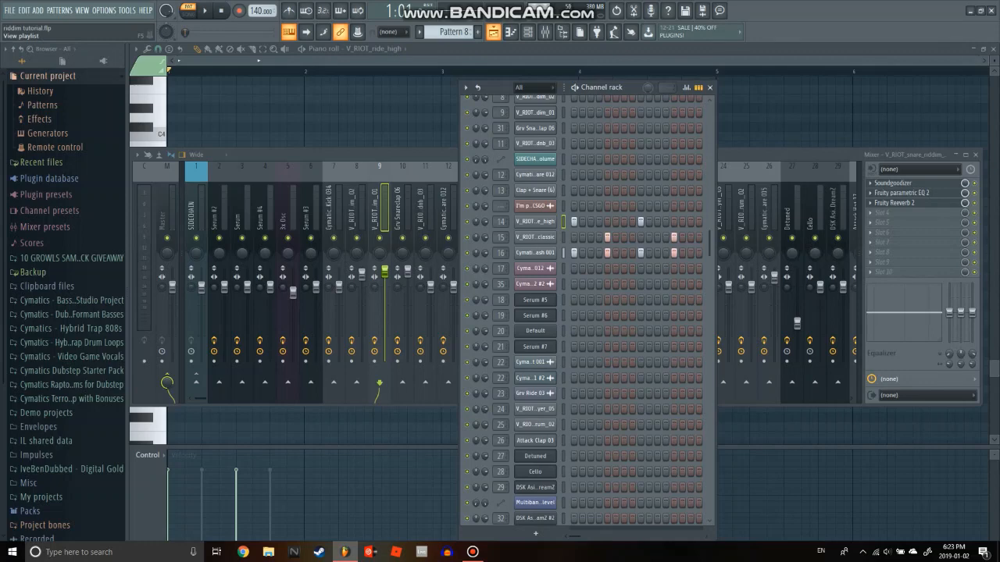
{"action": "left_click", "coordinate": [493, 32]}
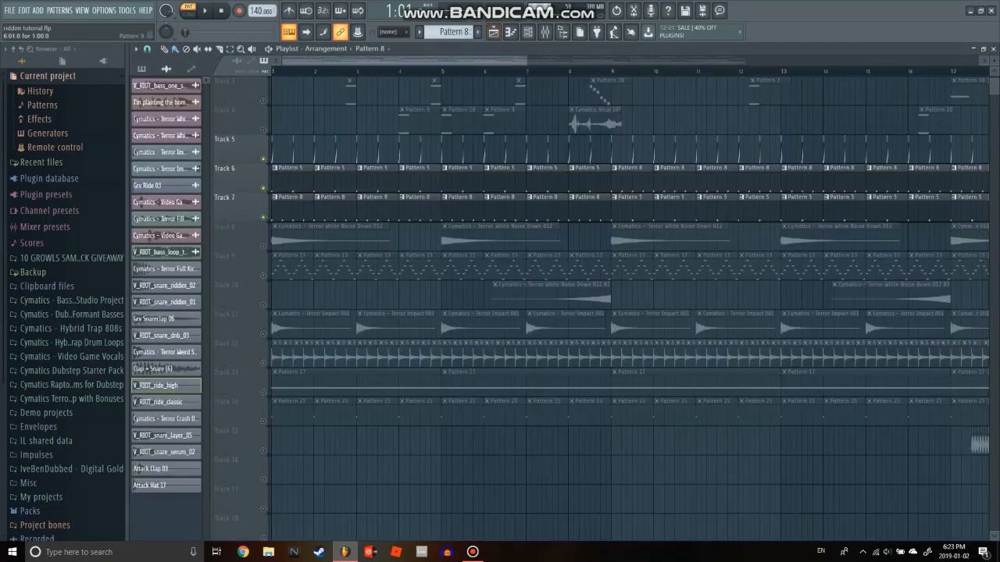
Unmute Track 8, which holds the Cymatics Terror White Noise Down 012 clips.
{"action": "scroll", "coordinate": [511, 141], "scroll_direction": "up", "scroll_amount": 2}
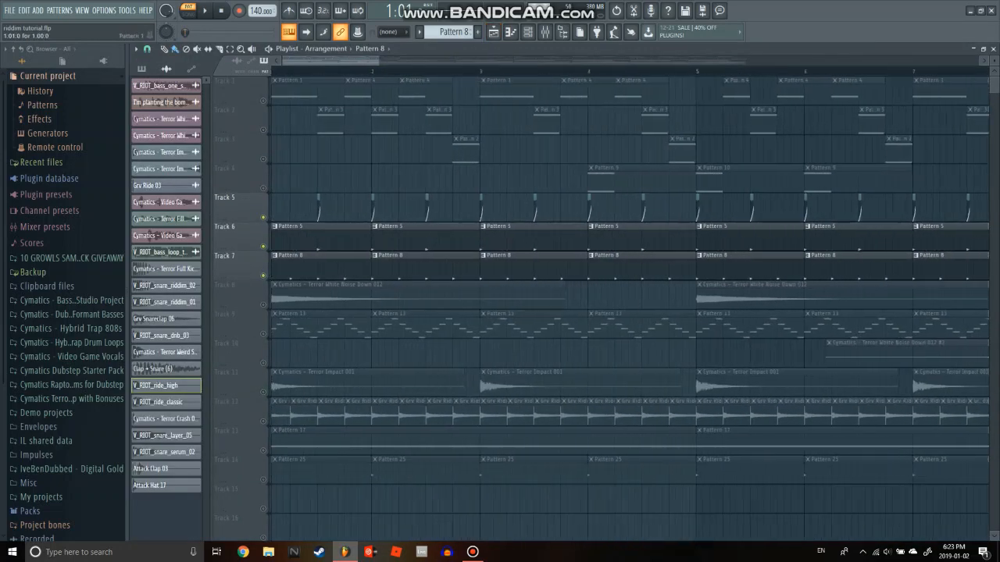
{"action": "scroll", "coordinate": [625, 304], "scroll_direction": "down", "scroll_amount": 2}
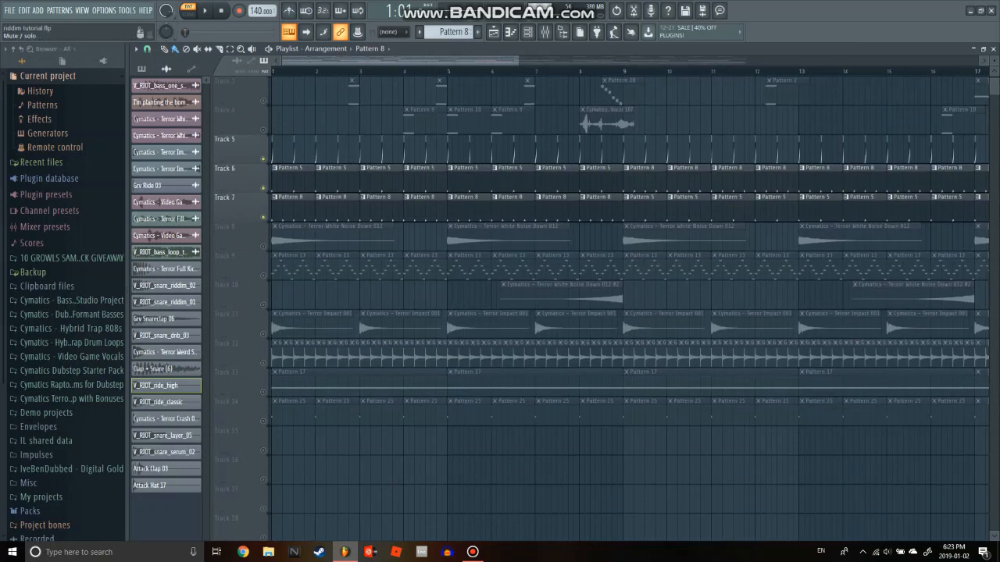
{"action": "left_click", "coordinate": [263, 247]}
{"action": "scroll", "coordinate": [336, 184], "scroll_direction": "down", "scroll_amount": 3}
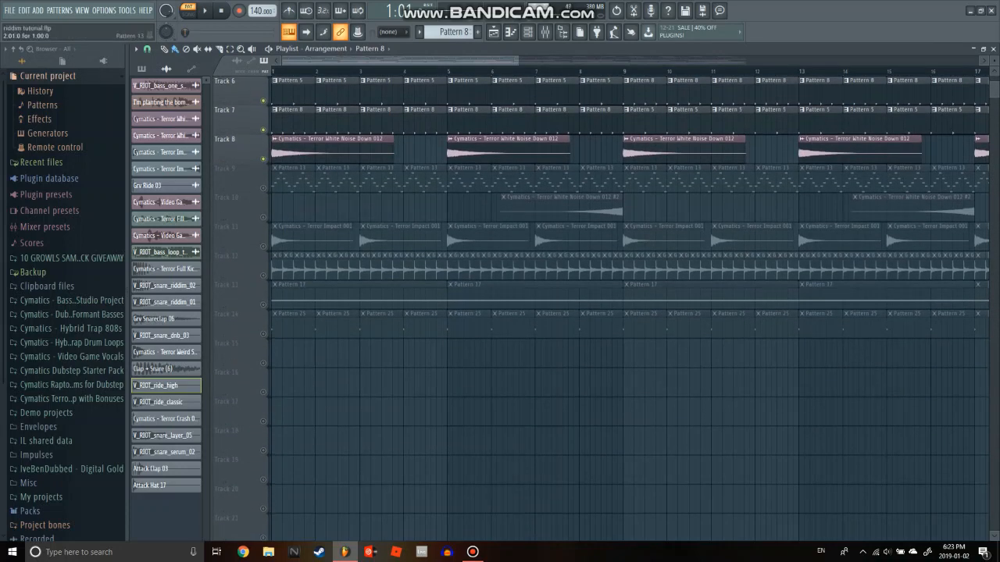
Play the unmuted tracks briefly in song mode from the beginning and stop playback.
{"action": "key", "text": "space"}
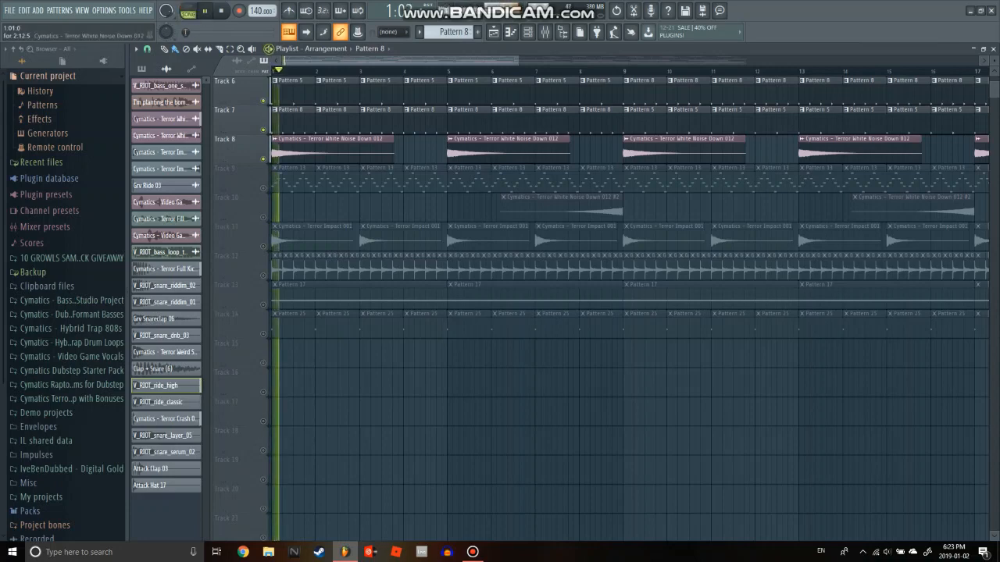
{"action": "scroll", "coordinate": [377, 173], "scroll_direction": "up", "scroll_amount": 5}
{"action": "scroll", "coordinate": [377, 174], "scroll_direction": "down", "scroll_amount": 3}
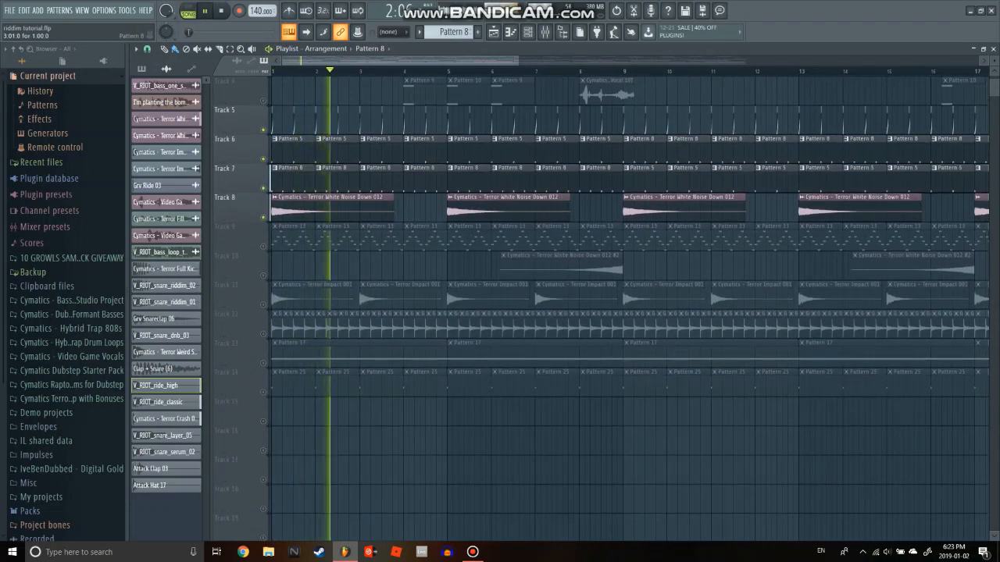
{"action": "key", "text": "space"}
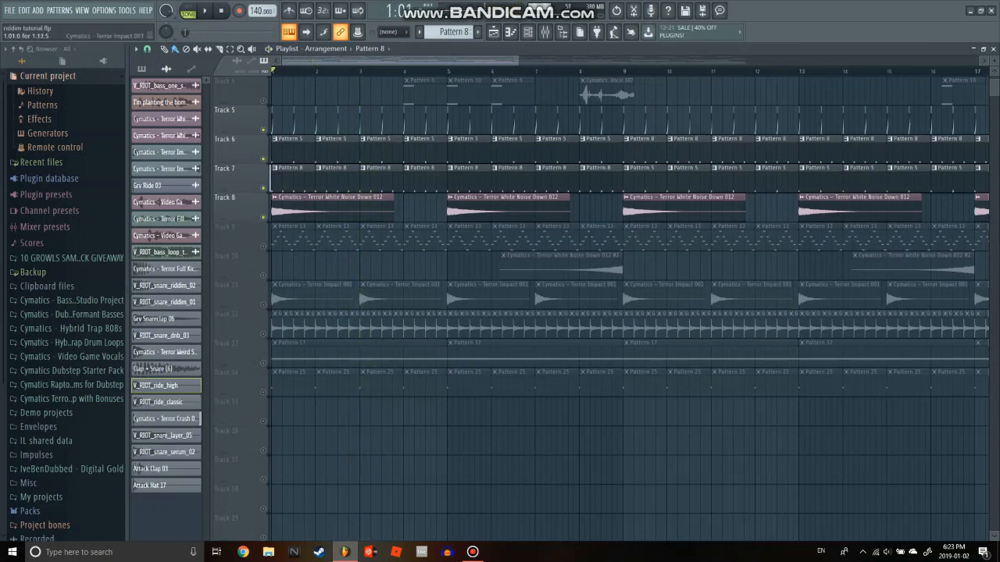
Unmute Track 12 with the repeating ride clips and play the arrangement briefly.
{"action": "scroll", "coordinate": [601, 304], "scroll_direction": "down", "scroll_amount": 1}
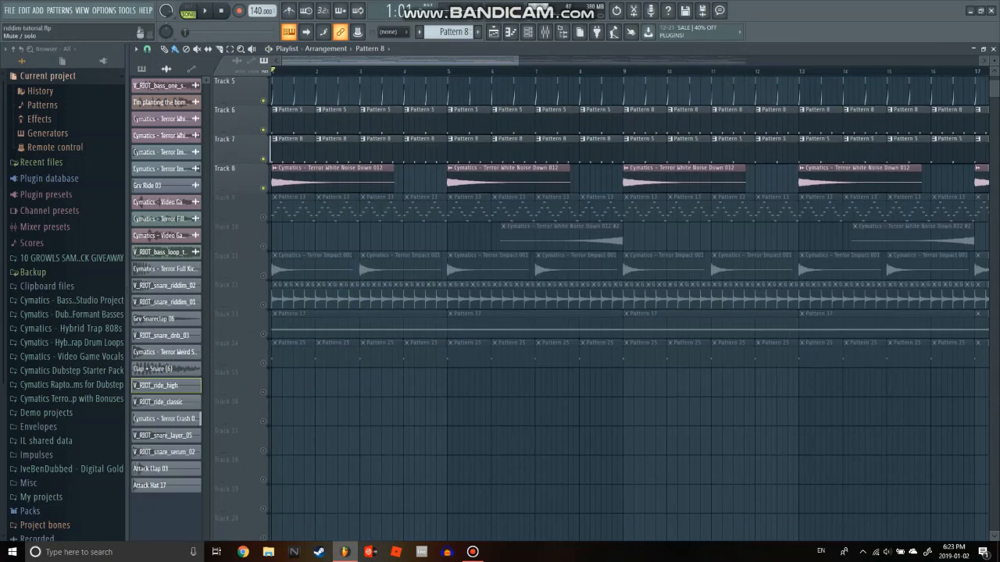
{"action": "left_click", "coordinate": [263, 304]}
{"action": "key", "text": "space"}
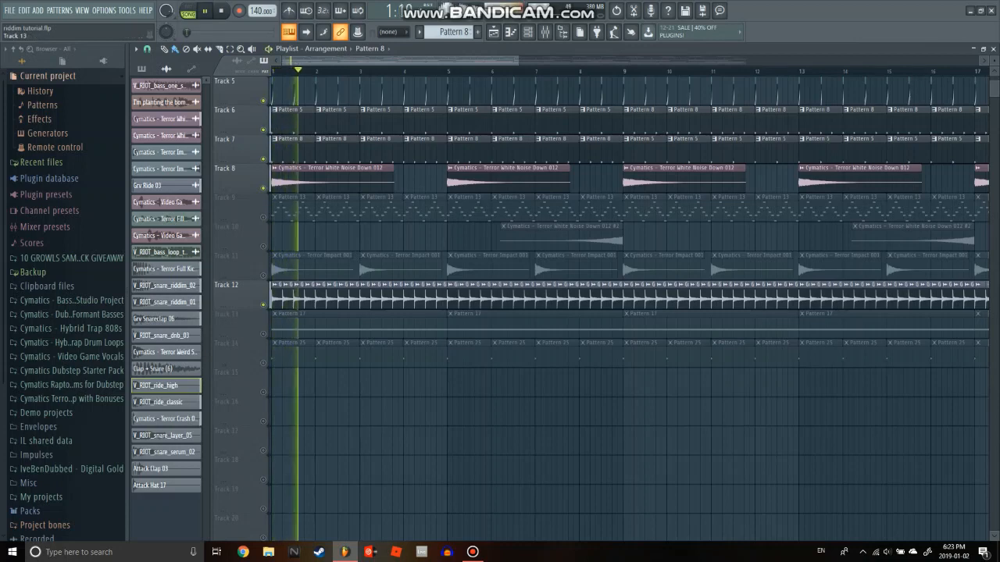
{"action": "key", "text": "space"}
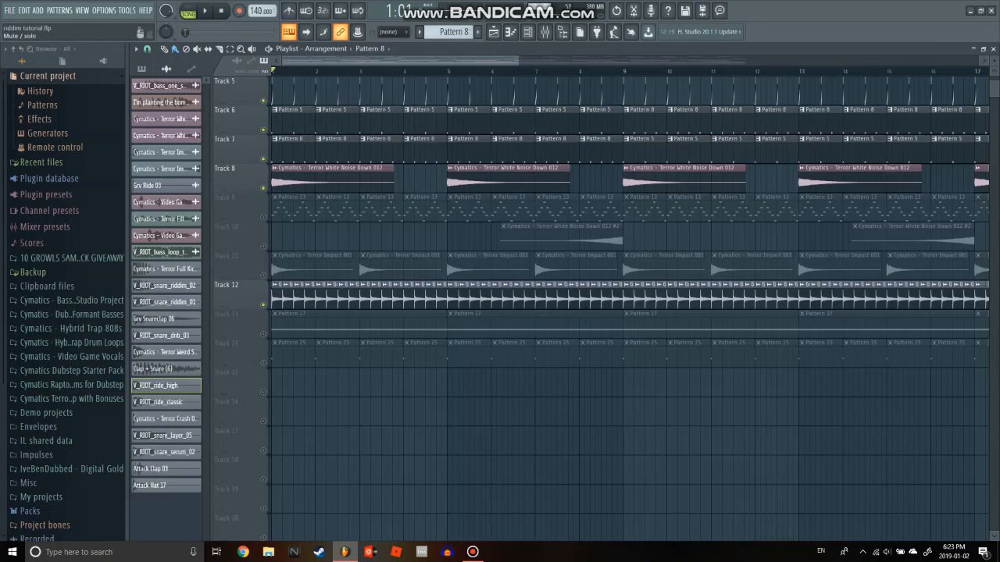
Unmute Track 14 with the Pattern 25 clips and play the arrangement briefly.
{"action": "left_click", "coordinate": [263, 363]}
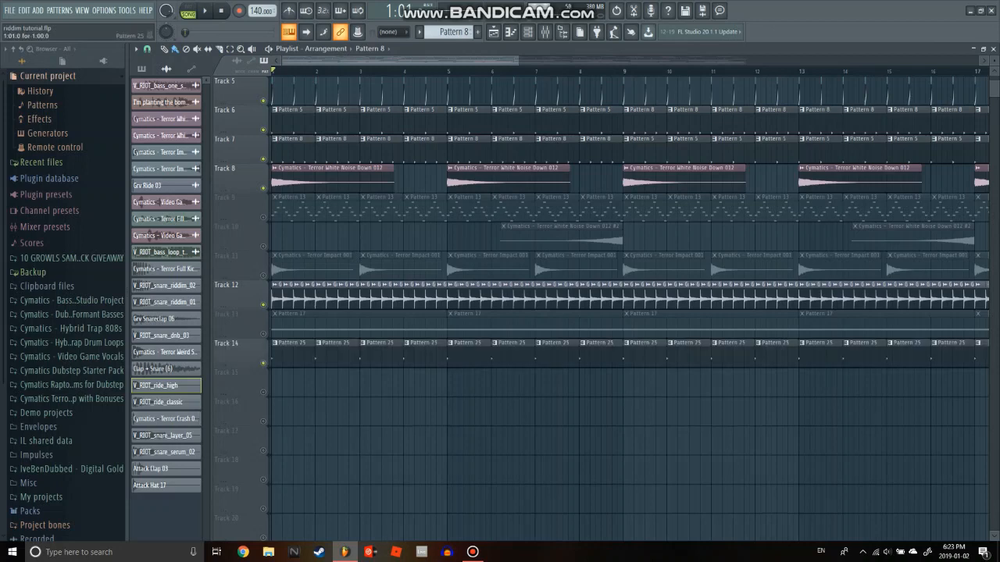
{"action": "key", "text": "space"}
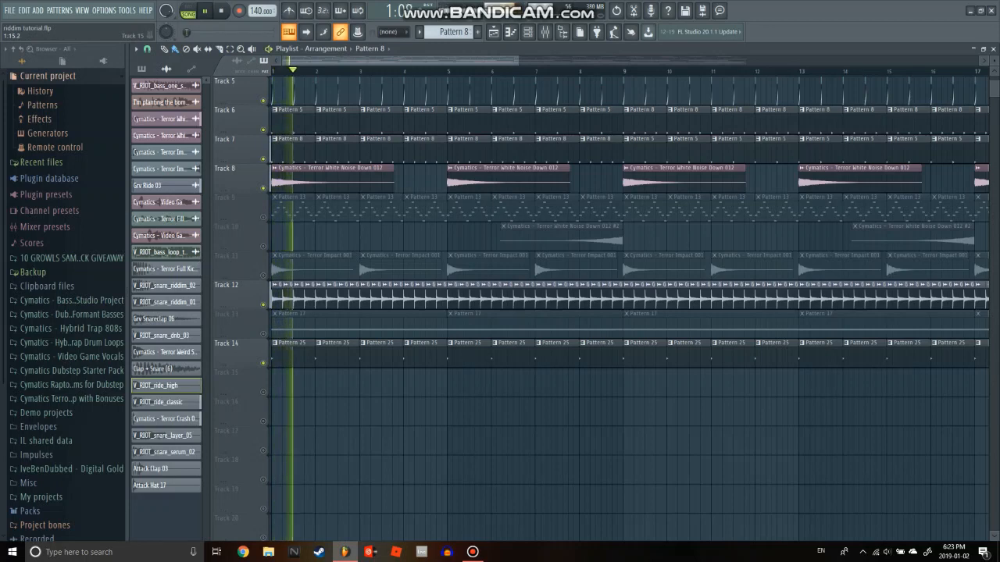
{"action": "key", "text": "space"}
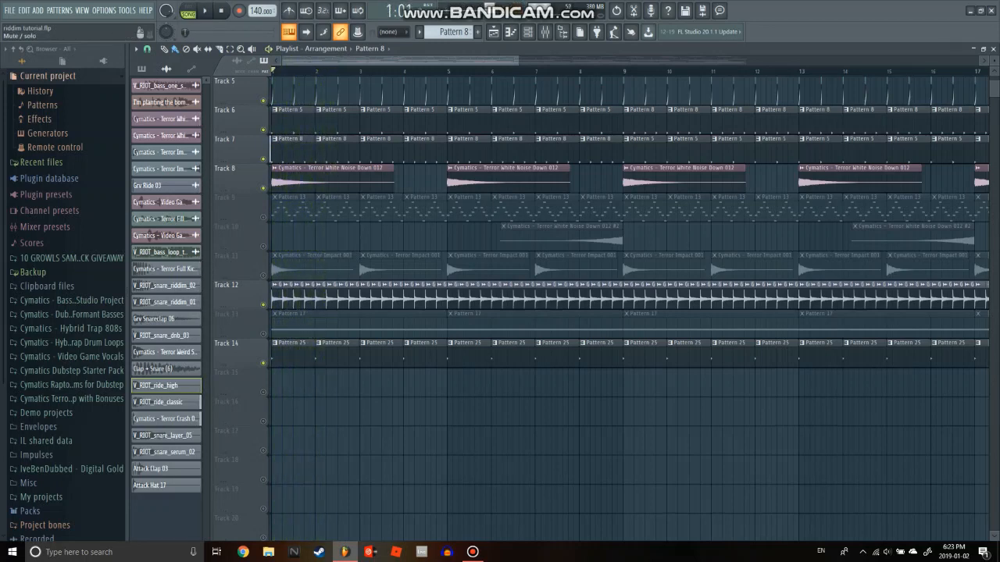
Unmute Track 13 and play its Pattern 17 on its own while viewing its notes and the mixer, ending back in the playlist.
{"action": "left_click", "coordinate": [263, 333]}
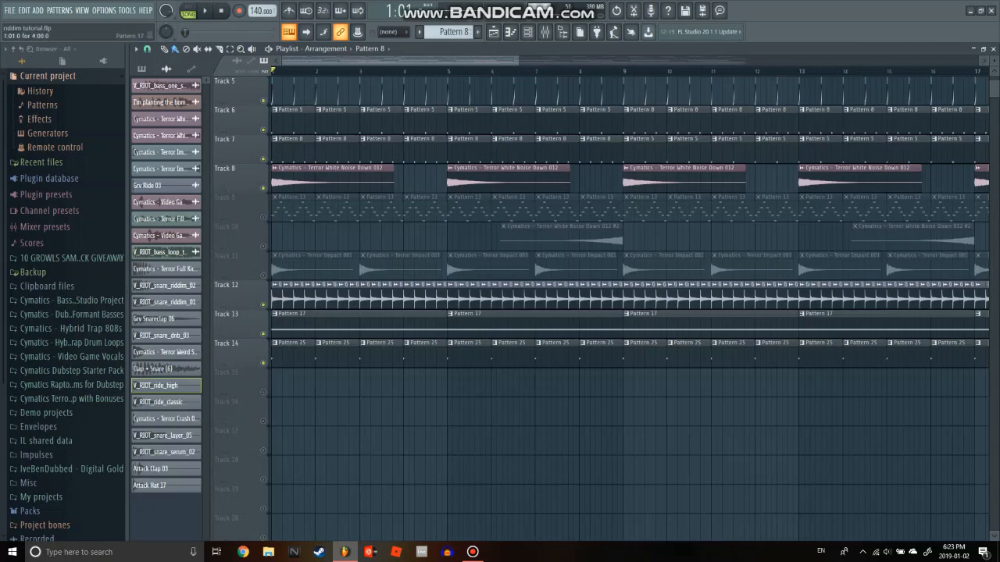
{"action": "double_click", "coordinate": [328, 314]}
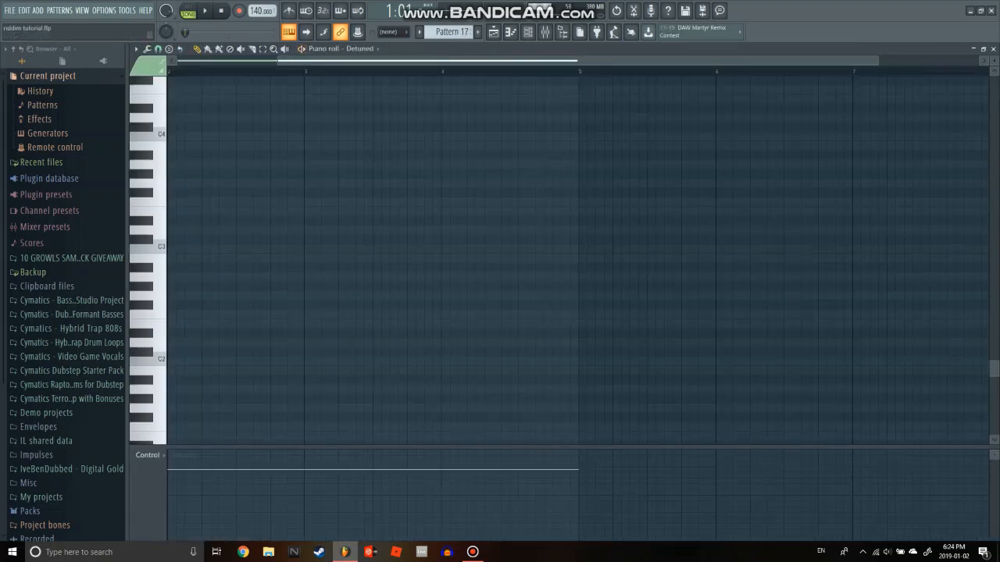
{"action": "key", "text": "space"}
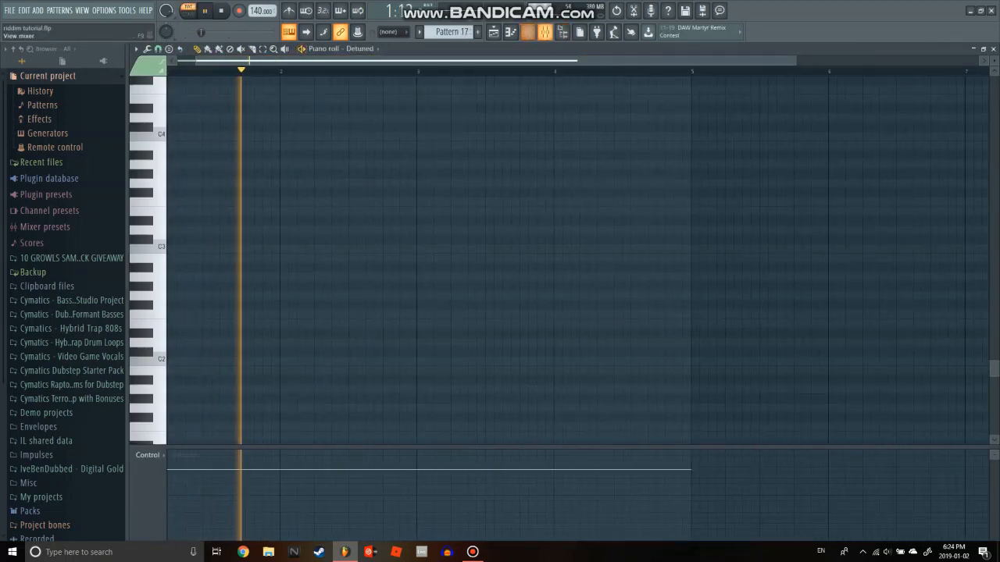
{"action": "key", "text": "F9"}
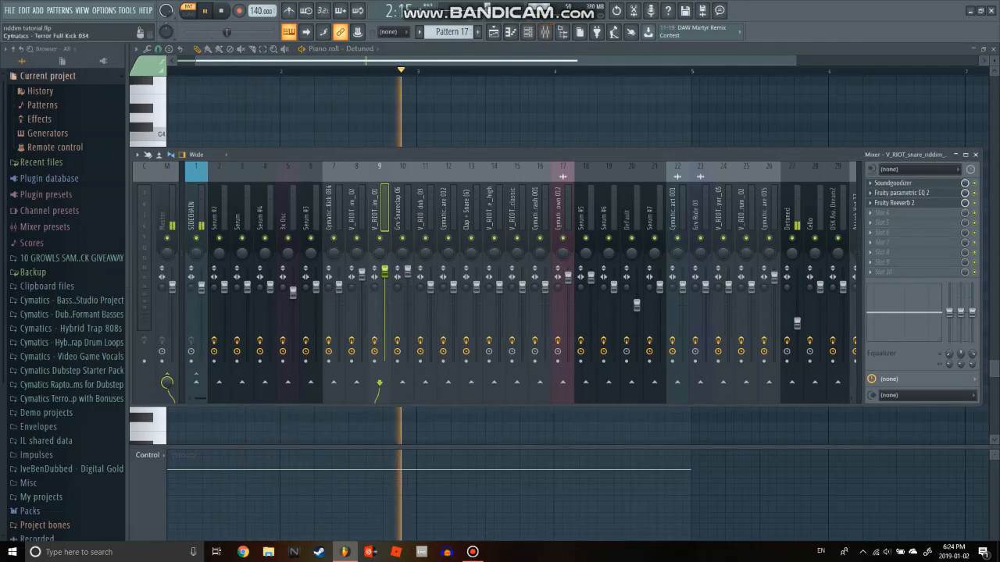
{"action": "key", "text": "F9"}
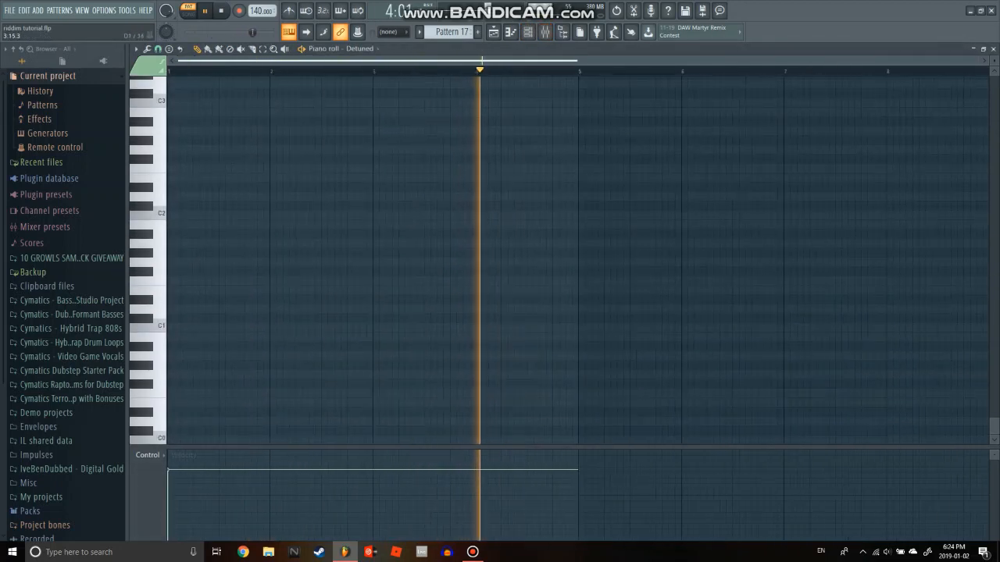
{"action": "scroll", "coordinate": [500, 258], "scroll_direction": "up", "scroll_amount": 2}
{"action": "key", "text": "space"}
{"action": "key", "text": "F5"}
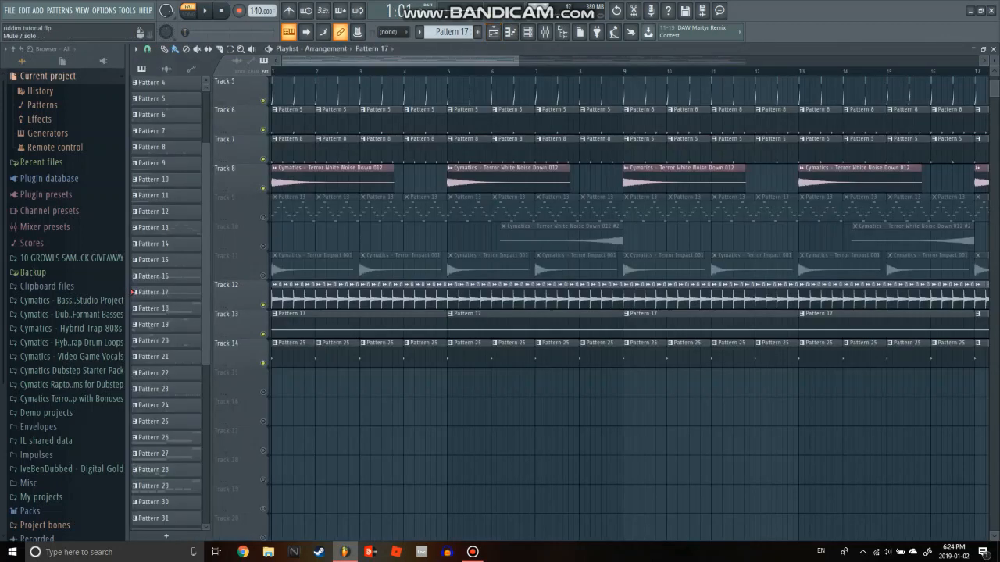
Unmute Track 11 with the Cymatics Terror Impact 001 clips and play the arrangement briefly in song mode.
{"action": "left_click", "coordinate": [263, 276]}
{"action": "key", "text": "l"}
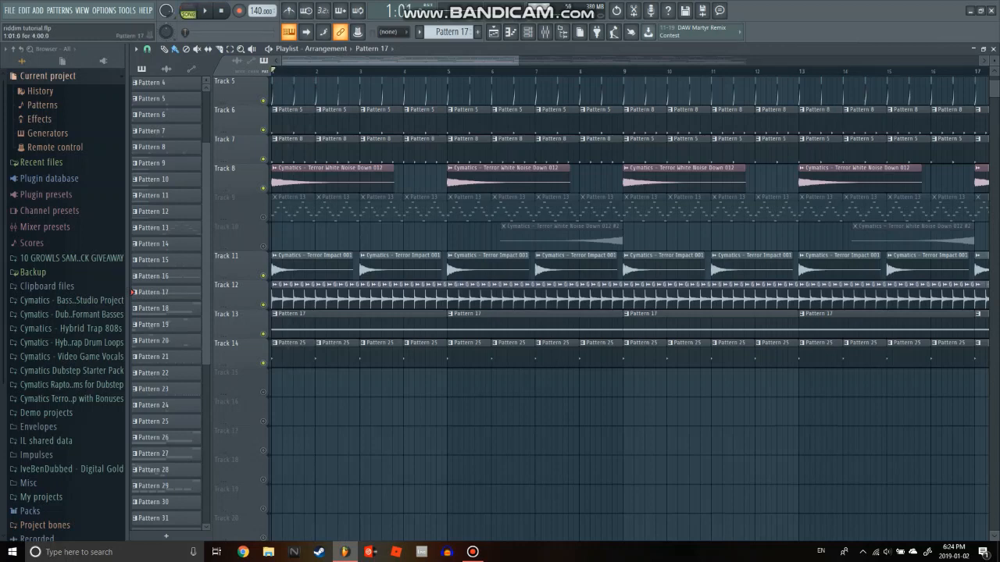
{"action": "key", "text": "space"}
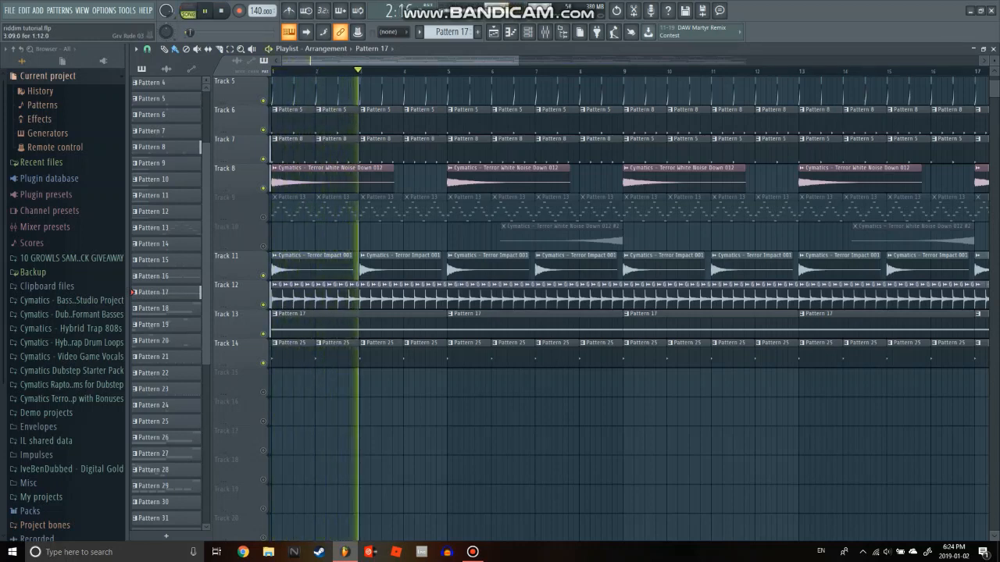
{"action": "key", "text": "space"}
Unmute Track 10 with the second white noise clips and Track 9 with the Pattern 13 clips.
{"action": "scroll", "coordinate": [625, 273], "scroll_direction": "up", "scroll_amount": 3}
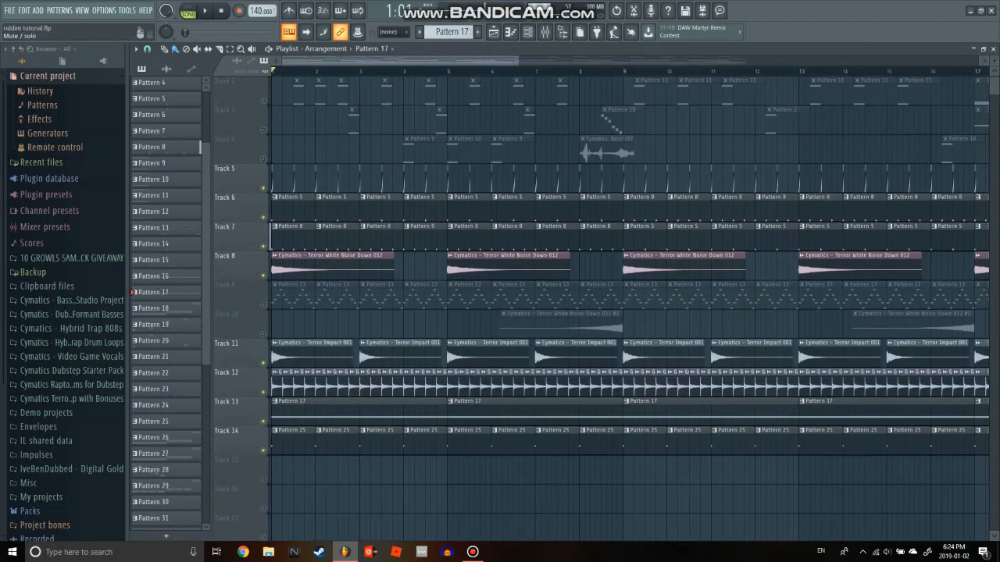
{"action": "left_click", "coordinate": [263, 333]}
{"action": "left_click", "coordinate": [263, 304]}
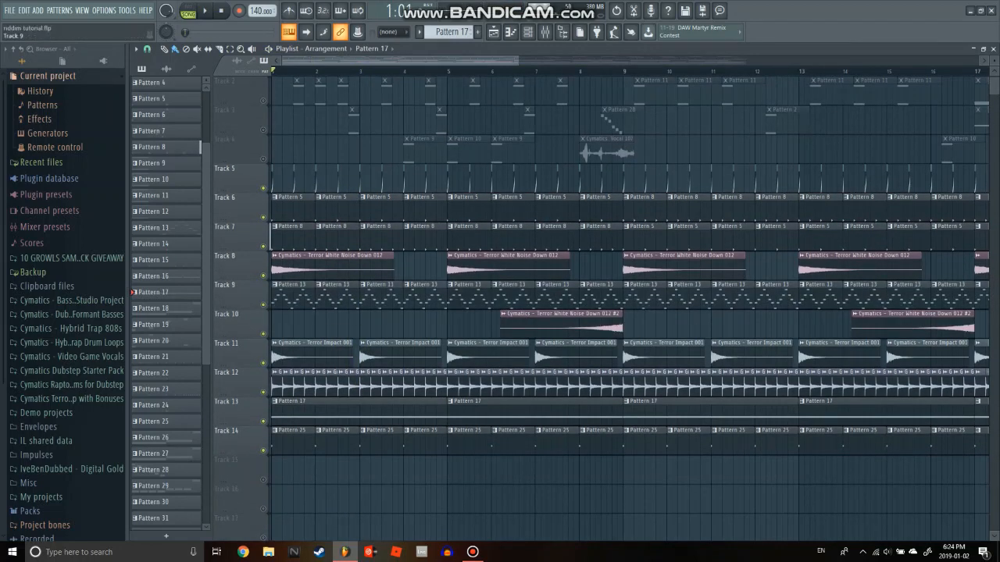
Play Pattern 13 on its own while viewing its notes and the mixer, ending back in the playlist.
{"action": "double_click", "coordinate": [298, 286]}
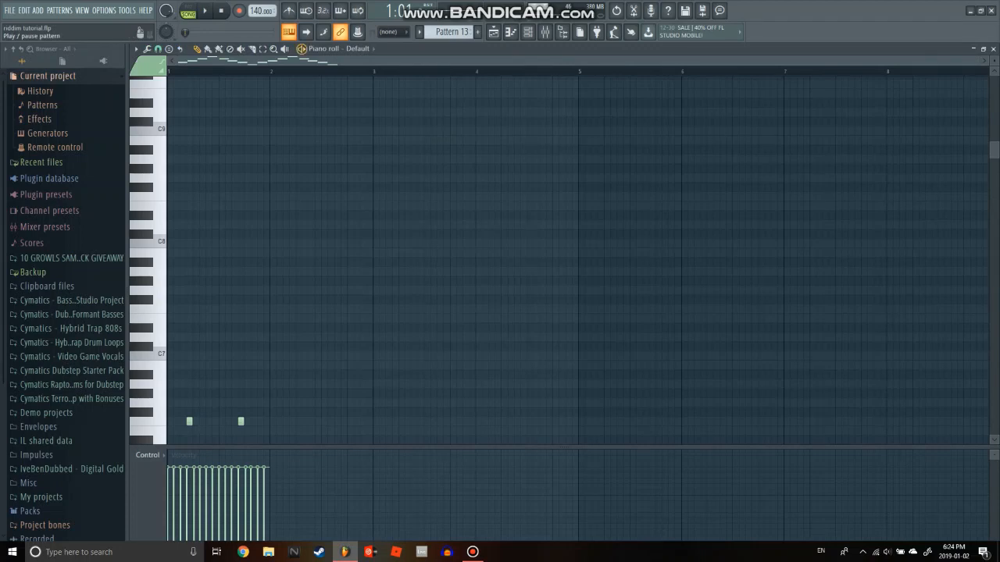
{"action": "left_click", "coordinate": [302, 49]}
{"action": "scroll", "coordinate": [200, 270], "scroll_direction": "down", "scroll_amount": 3}
{"action": "key", "text": "F9"}
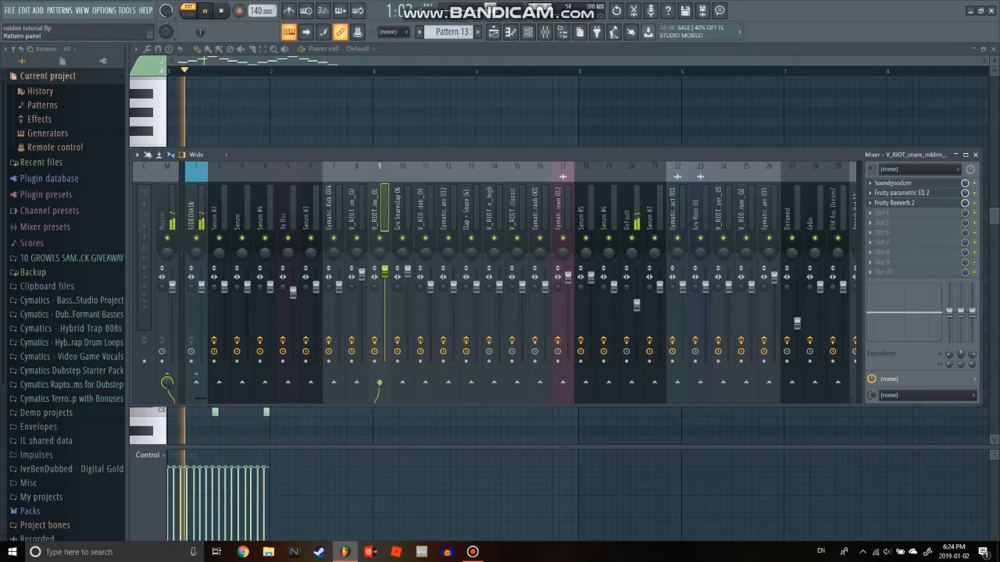
{"action": "key", "text": "F9"}
{"action": "left_click", "coordinate": [493, 32]}
{"action": "key", "text": "space"}
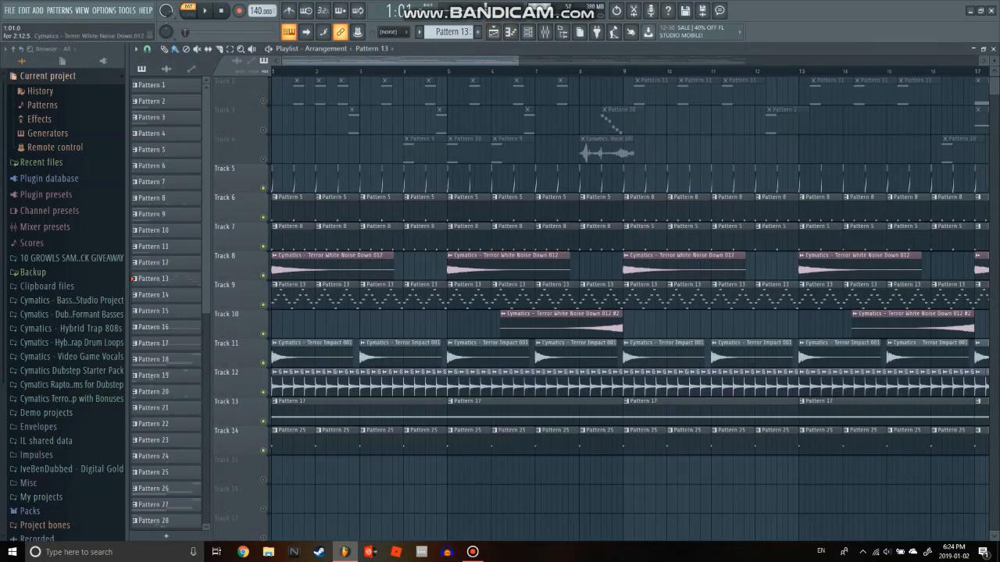
Unmute Tracks 1 to 4 and Track 15 so that every track with clips is active.
{"action": "scroll", "coordinate": [467, 328], "scroll_direction": "up", "scroll_amount": 1}
{"action": "scroll", "coordinate": [467, 328], "scroll_direction": "down", "scroll_amount": 1}
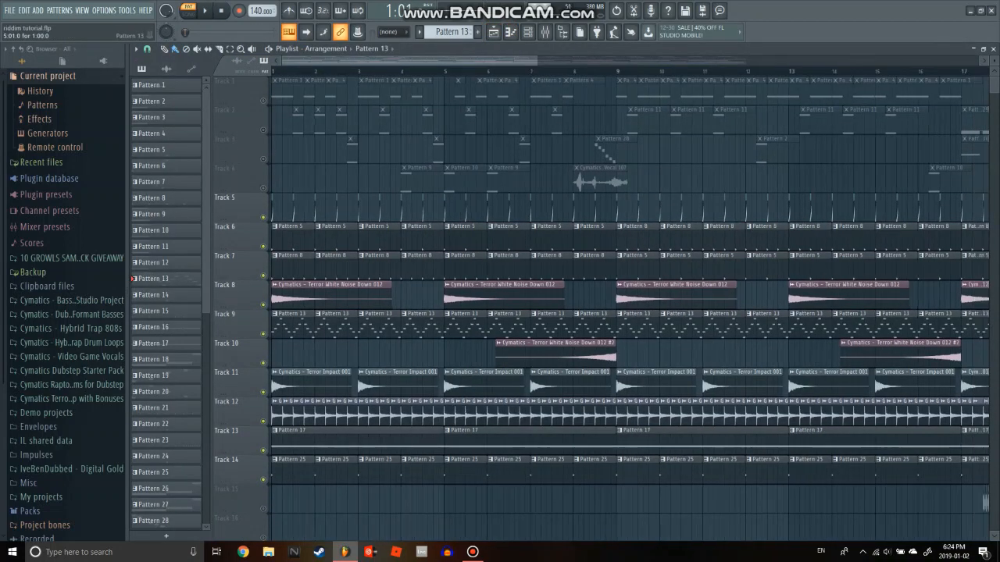
{"action": "scroll", "coordinate": [467, 328], "scroll_direction": "down", "scroll_amount": 3}
{"action": "scroll", "coordinate": [467, 328], "scroll_direction": "up", "scroll_amount": 2}
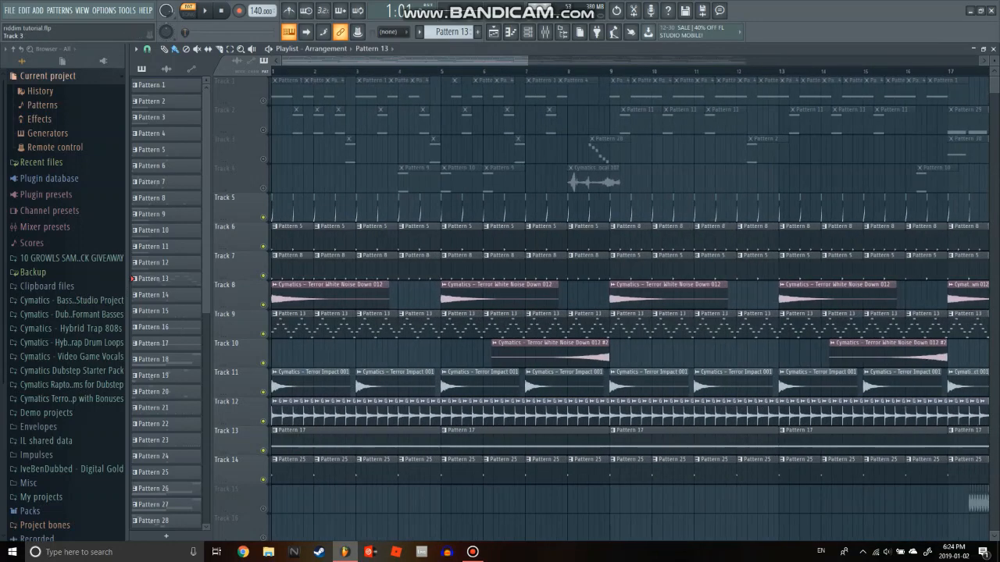
{"action": "scroll", "coordinate": [467, 328], "scroll_direction": "up", "scroll_amount": 1}
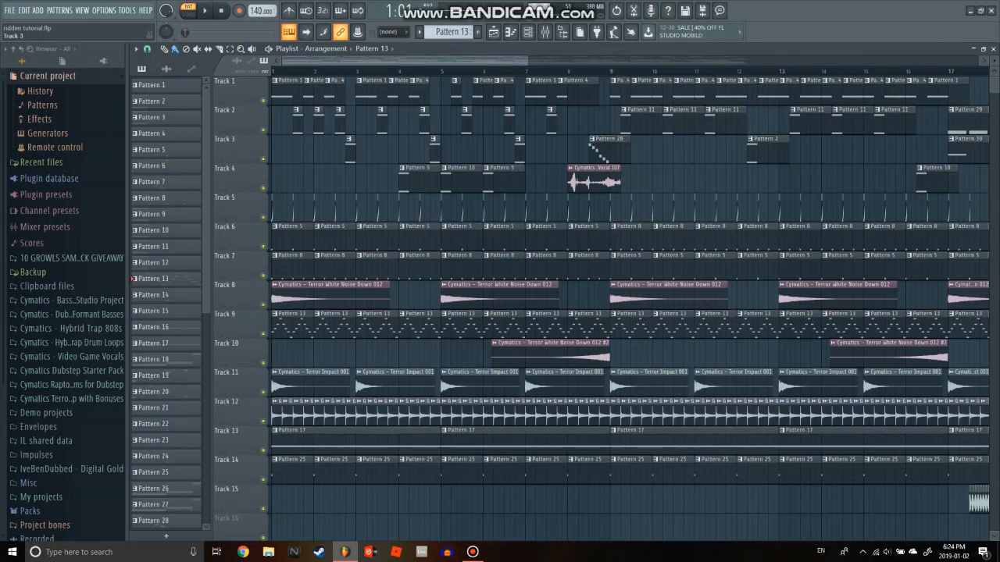
{"action": "scroll", "coordinate": [467, 328], "scroll_direction": "up", "scroll_amount": 1}
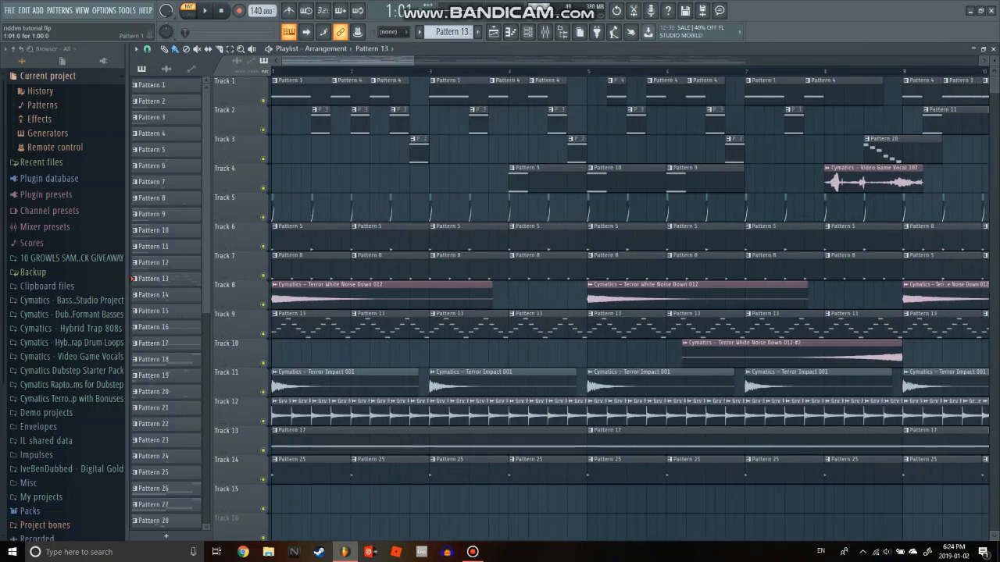
Play Pattern 1 from Track 1 on its own and open the Serum synth that plays it.
{"action": "double_click", "coordinate": [293, 91]}
{"action": "scroll", "coordinate": [266, 150], "scroll_direction": "down", "scroll_amount": 3}
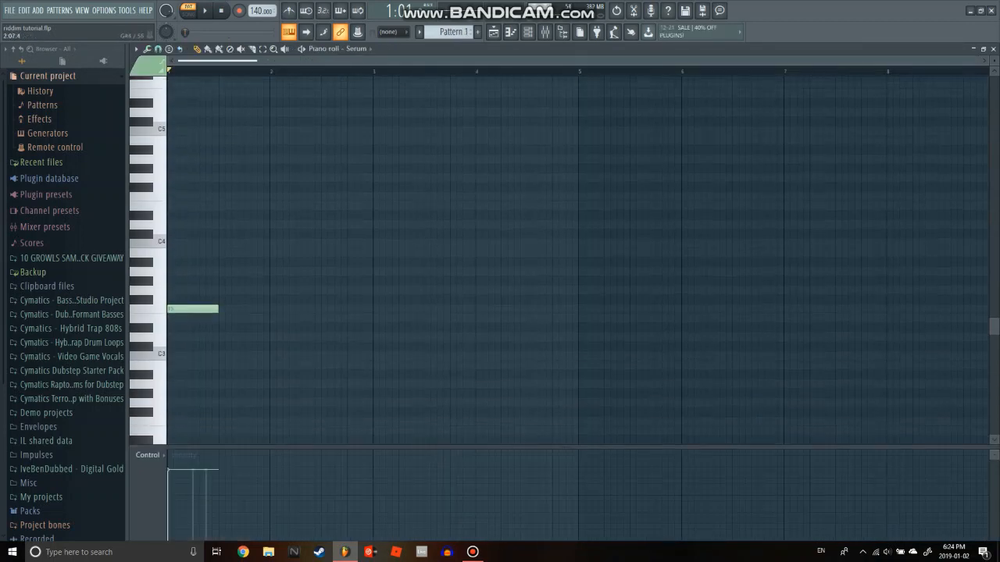
{"action": "scroll", "coordinate": [265, 150], "scroll_direction": "up", "scroll_amount": 4}
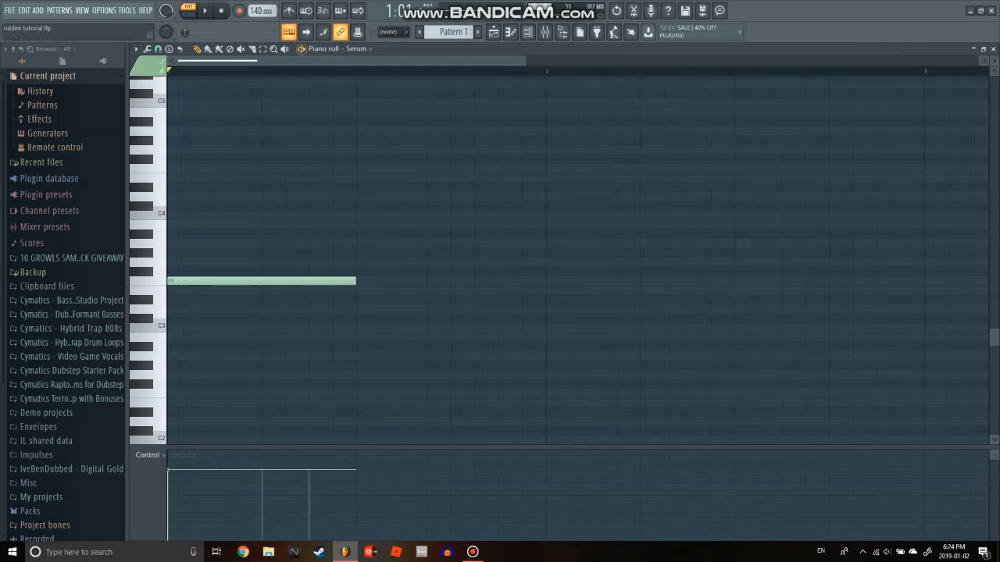
{"action": "key", "text": "space"}
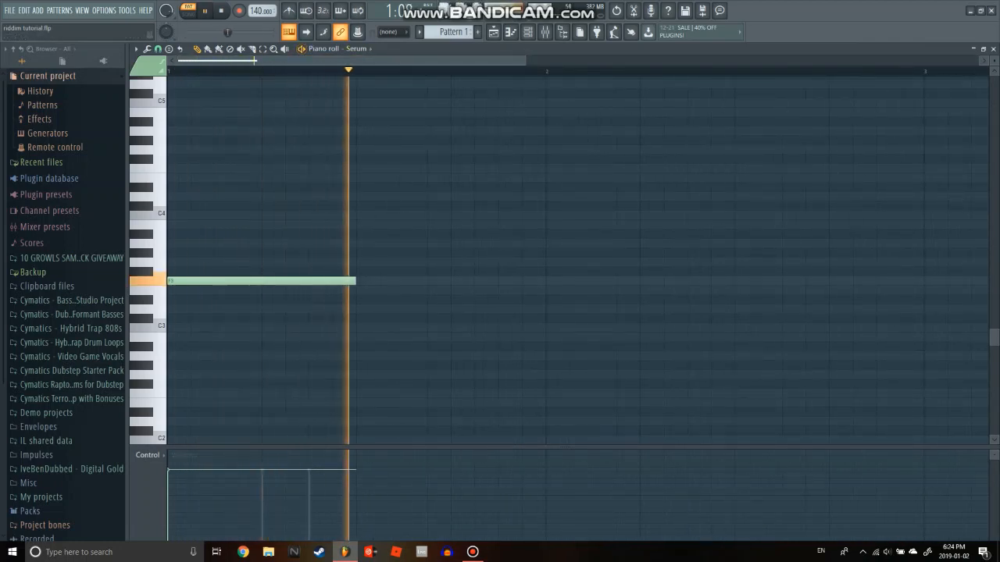
{"action": "key", "text": "space"}
{"action": "left_click", "coordinate": [528, 31]}
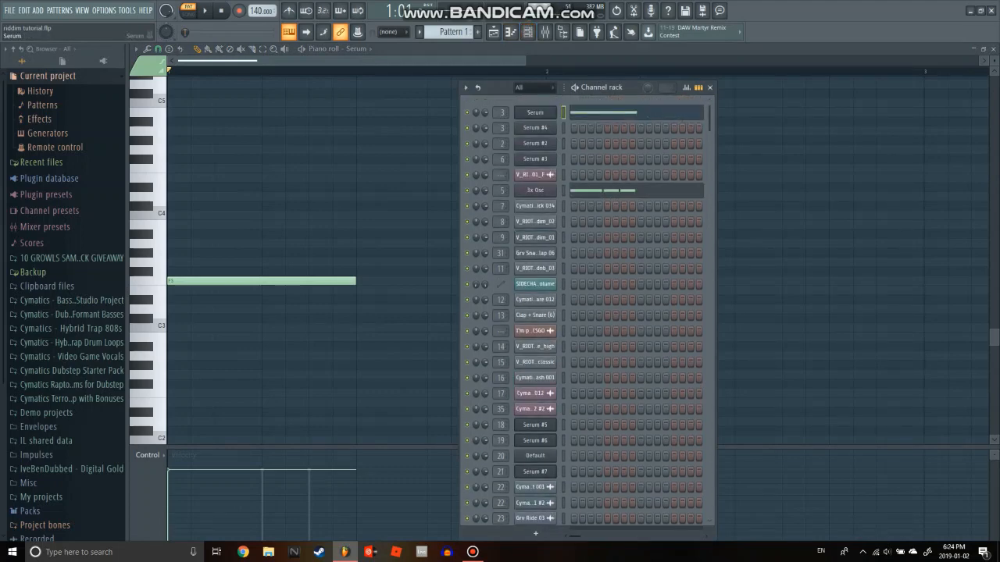
{"action": "left_click", "coordinate": [536, 112]}
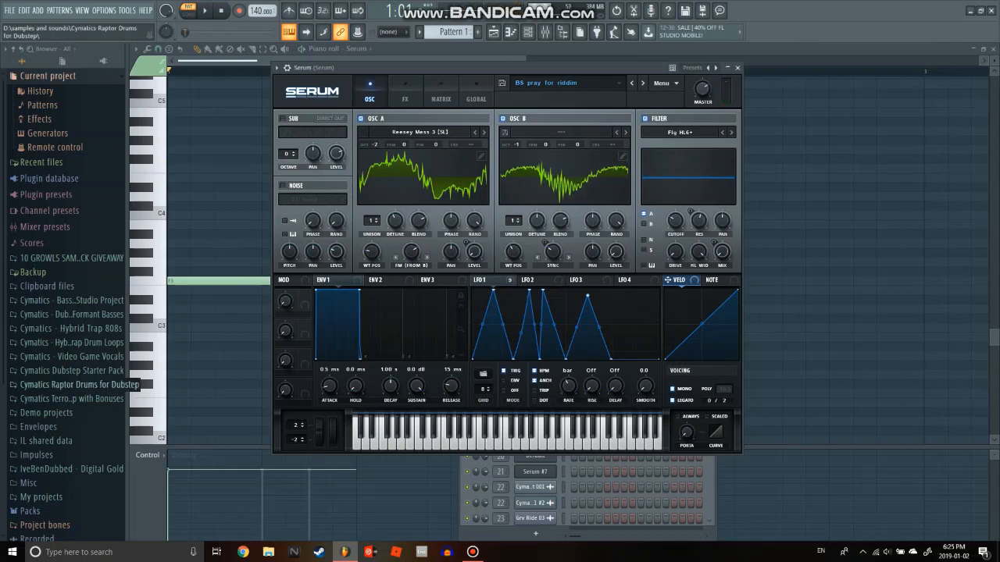
Browse the Bass Hits samples in the VIRTUAL RIOT SAMPLE PACK folder.
{"action": "scroll", "coordinate": [66, 390], "scroll_direction": "down", "scroll_amount": 5}
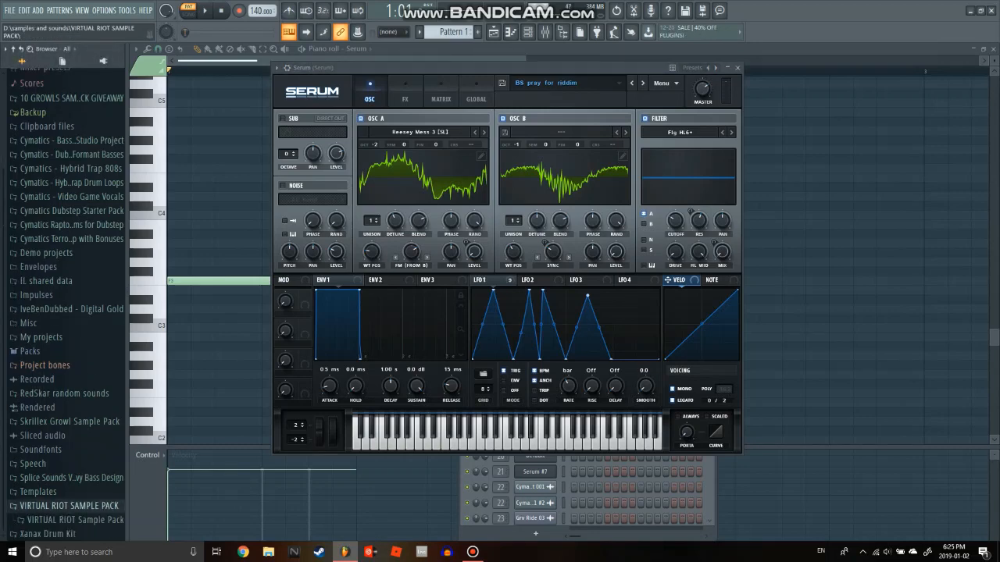
{"action": "left_click", "coordinate": [74, 533]}
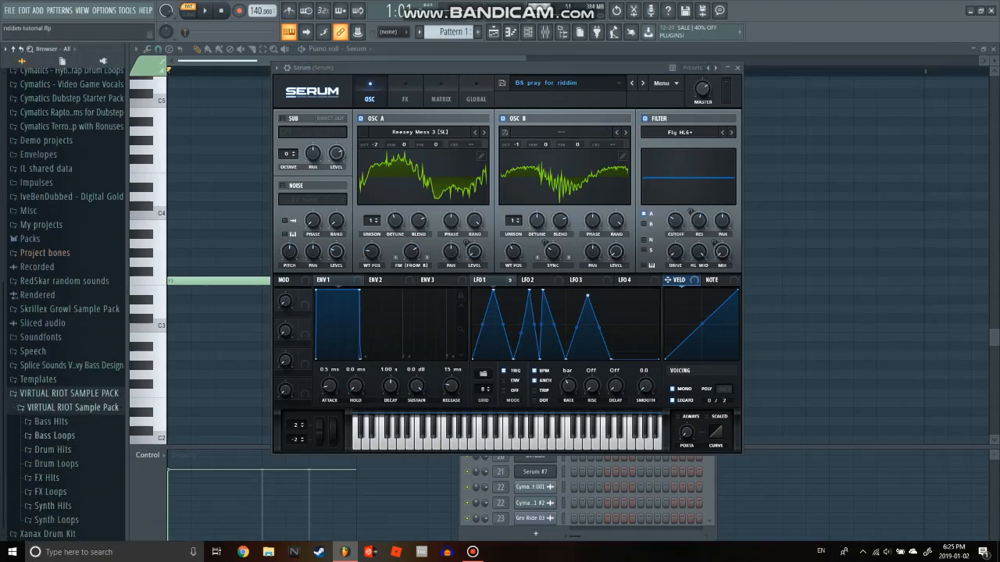
{"action": "left_click", "coordinate": [51, 421]}
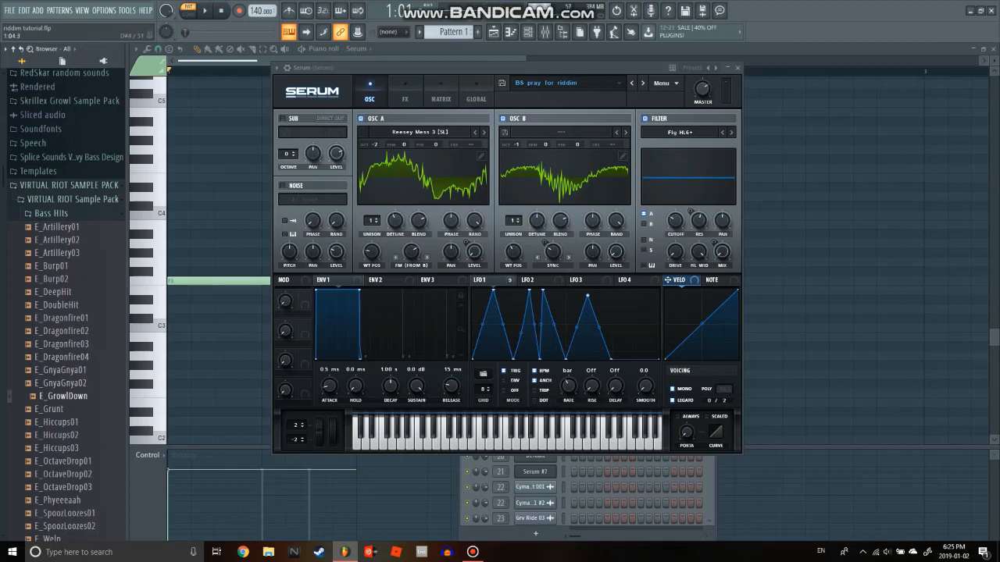
Browse V_RIOT_bass_loops in the Splice Sounds bass design pack and audition V_RIOT_bass_loop_evil_frequency_02_low_150, ending with the pack folder collapsed.
{"action": "left_click", "coordinate": [71, 157]}
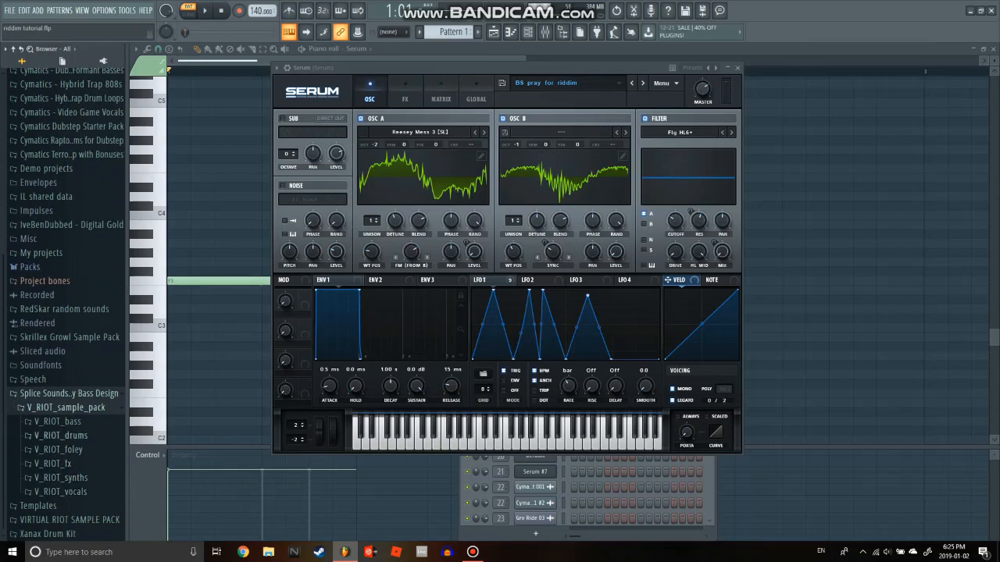
{"action": "left_click", "coordinate": [58, 421]}
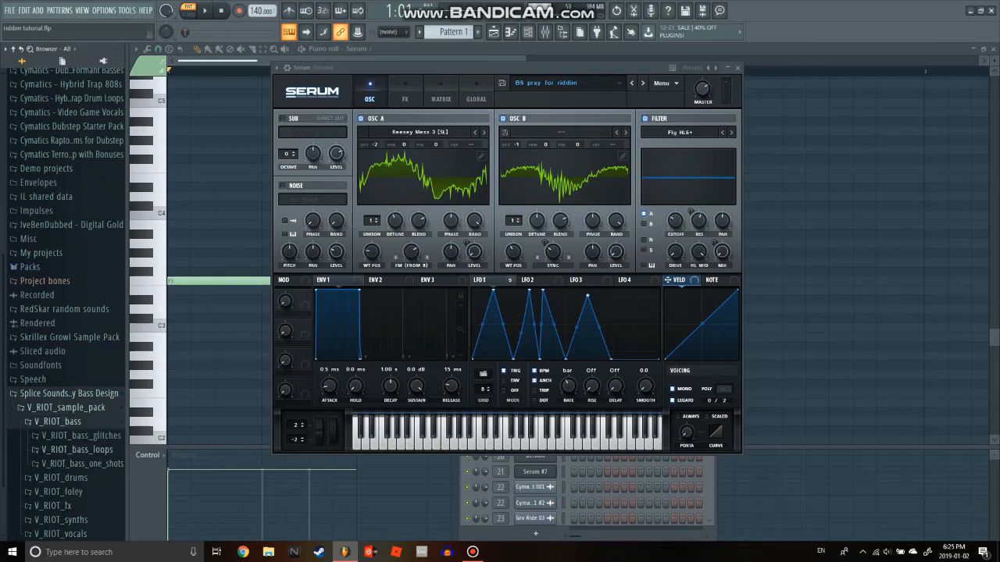
{"action": "left_click", "coordinate": [76, 450]}
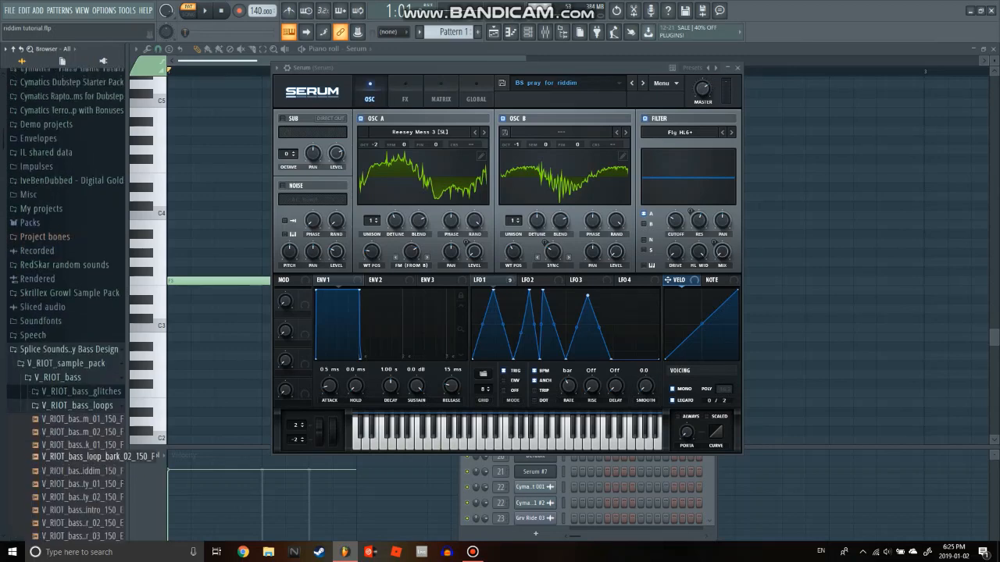
{"action": "scroll", "coordinate": [78, 396], "scroll_direction": "down", "scroll_amount": 10}
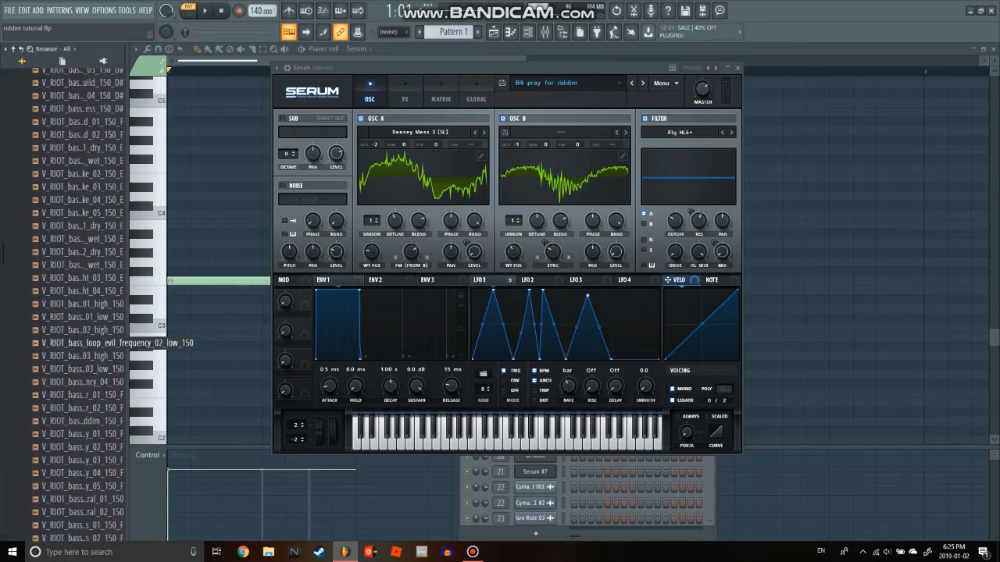
{"action": "left_click", "coordinate": [82, 343]}
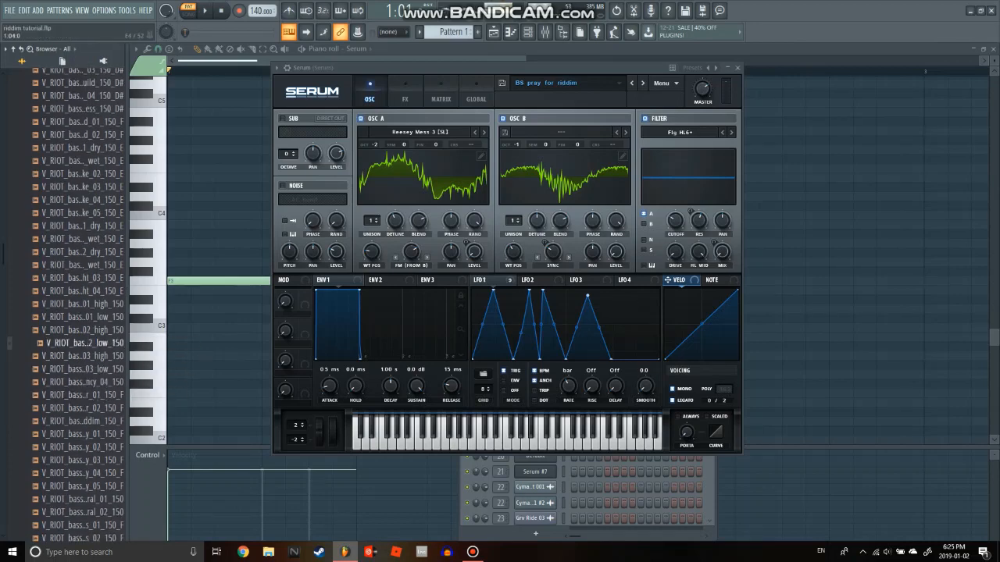
{"action": "scroll", "coordinate": [78, 211], "scroll_direction": "up", "scroll_amount": 10}
{"action": "left_click", "coordinate": [72, 143]}
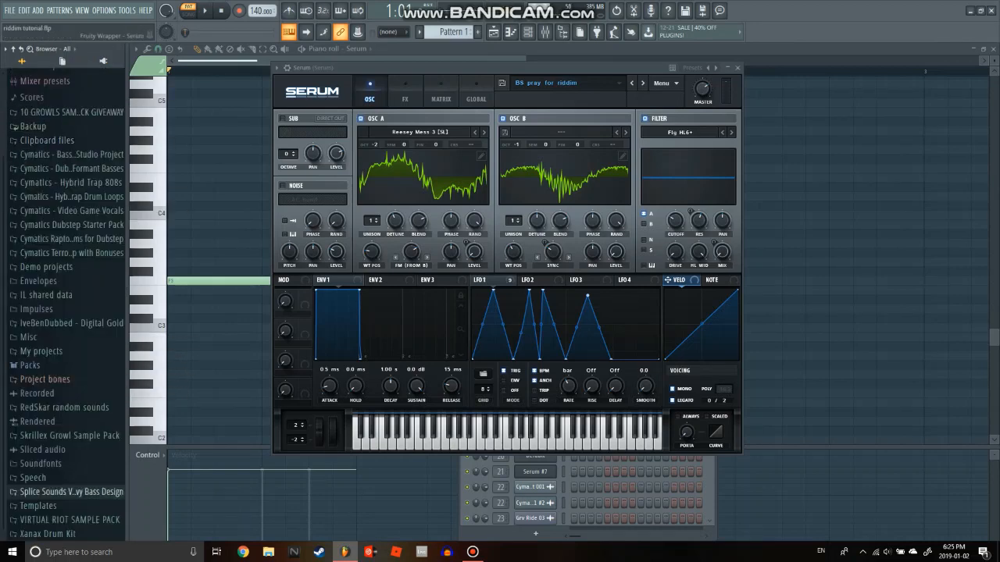
Leave the Serum window and return to the playlist arrangement.
{"action": "left_click_drag", "start_coordinate": [500, 68], "coordinate": [490, 67]}
{"action": "key", "text": "v"}
{"action": "left_click", "coordinate": [494, 32]}
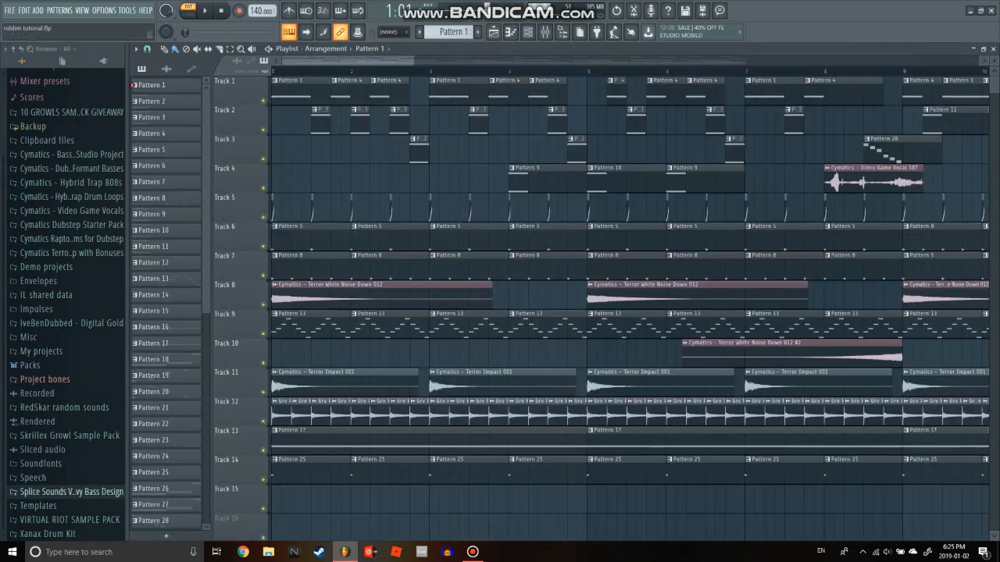
Play the full arrangement in song mode from bar 1 and stop it.
{"action": "key", "text": "space"}
{"action": "scroll", "coordinate": [339, 124], "scroll_direction": "up", "scroll_amount": 4}
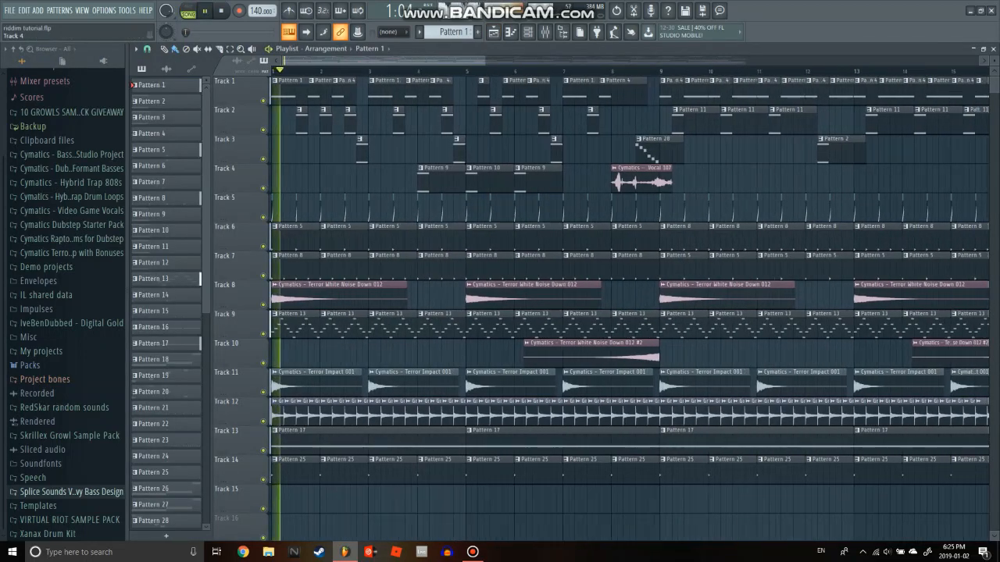
{"action": "key", "text": "space"}
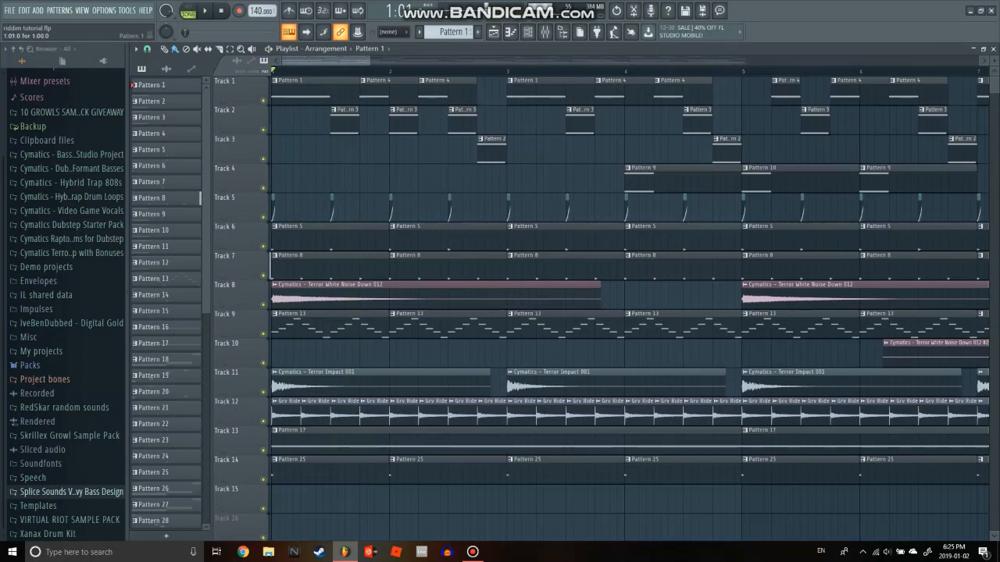
Inspect Pattern 3 from Track 2 in the piano roll and its Serum channel in the mixer, and return to the playlist.
{"action": "scroll", "coordinate": [340, 123], "scroll_direction": "up", "scroll_amount": 4}
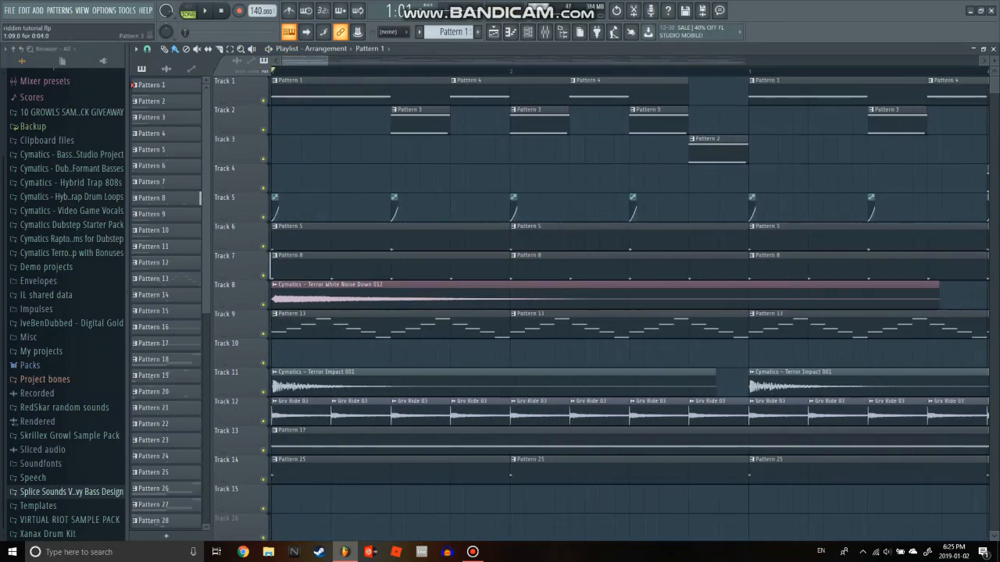
{"action": "scroll", "coordinate": [339, 123], "scroll_direction": "down", "scroll_amount": 2}
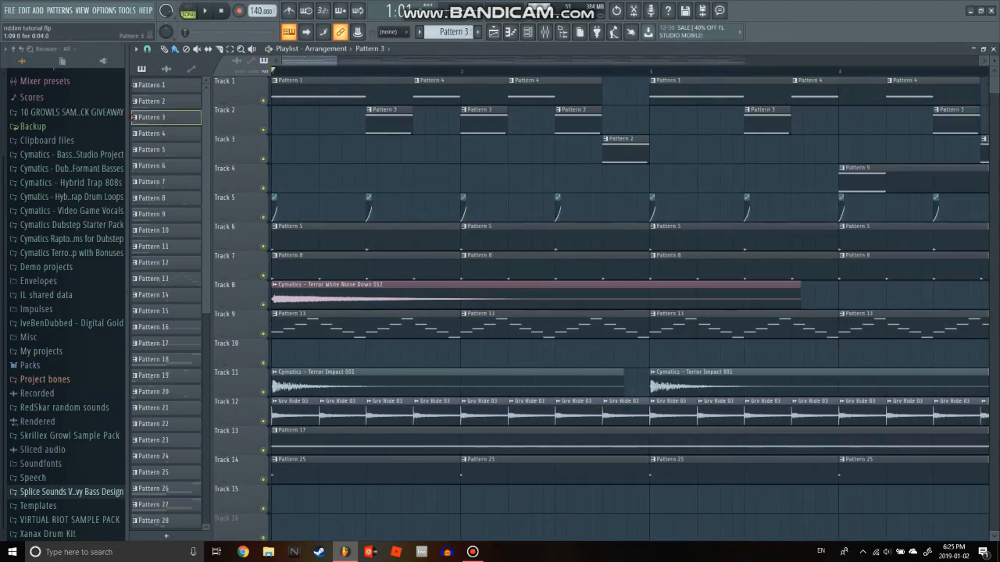
{"action": "key", "text": "F7"}
{"action": "key", "text": "F9"}
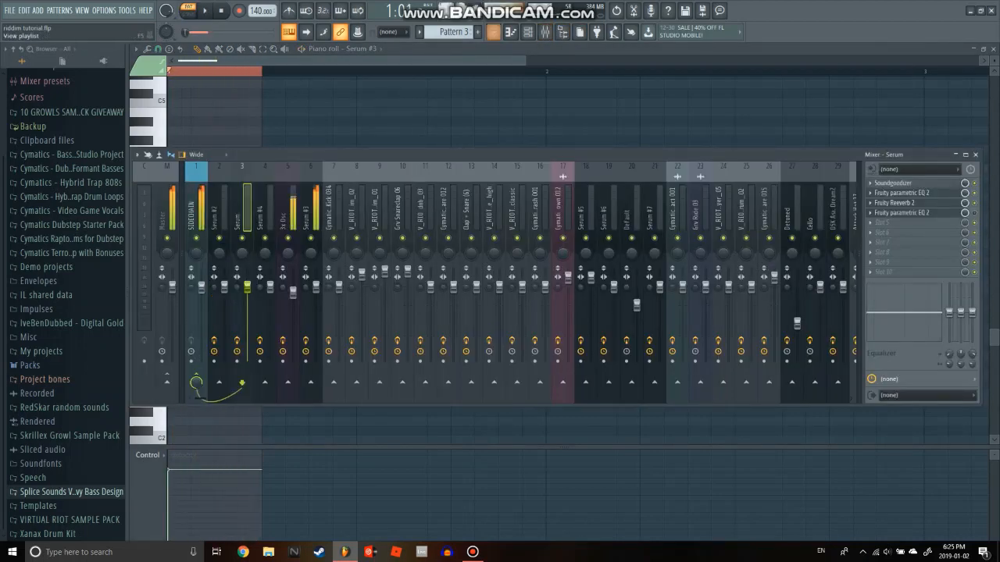
{"action": "key", "text": "F5"}
{"action": "scroll", "coordinate": [427, 204], "scroll_direction": "down", "scroll_amount": 3}
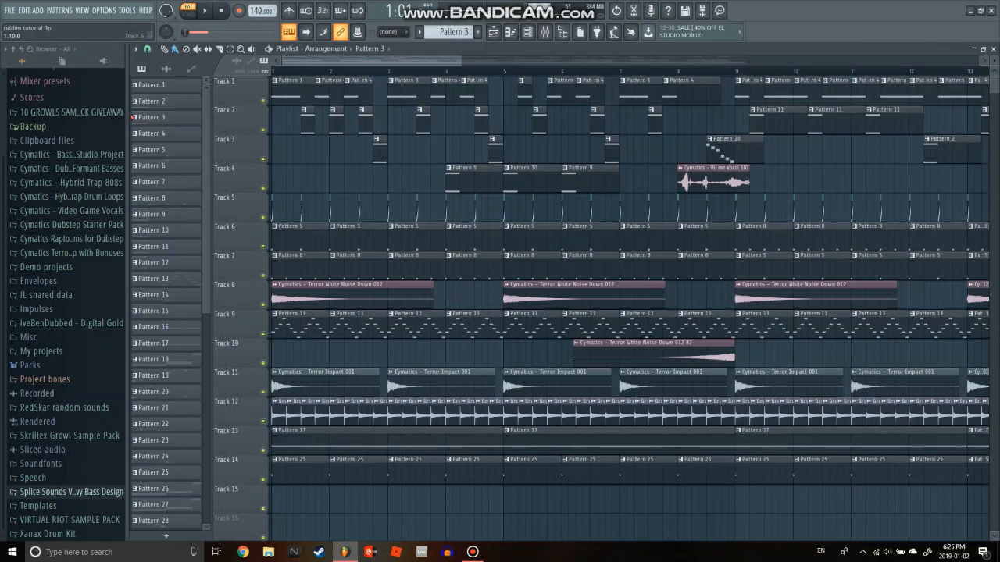
Switch back to song mode and play the opening two bars of the arrangement.
{"action": "key", "text": "l"}
{"action": "key", "text": "space"}
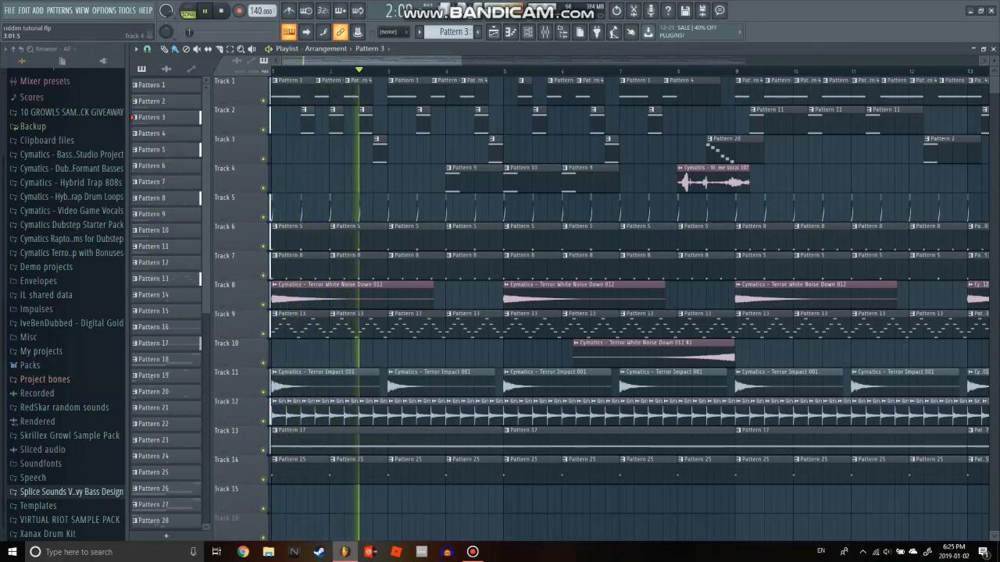
{"action": "key", "text": "space"}
Move the playback start to bar 3 and play the arrangement from there.
{"action": "scroll", "coordinate": [367, 152], "scroll_direction": "up", "scroll_amount": 5}
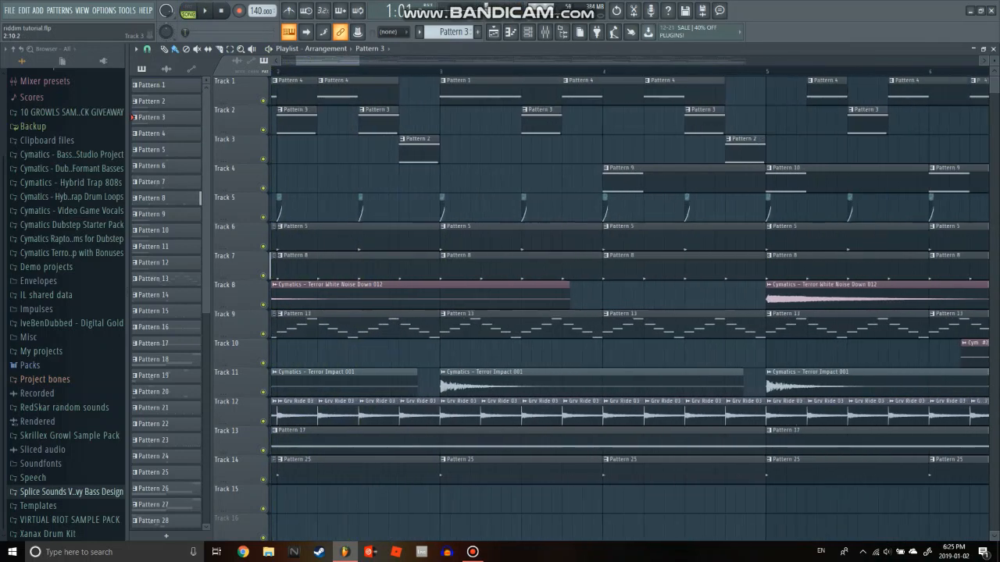
{"action": "scroll", "coordinate": [403, 234], "scroll_direction": "down", "scroll_amount": 5}
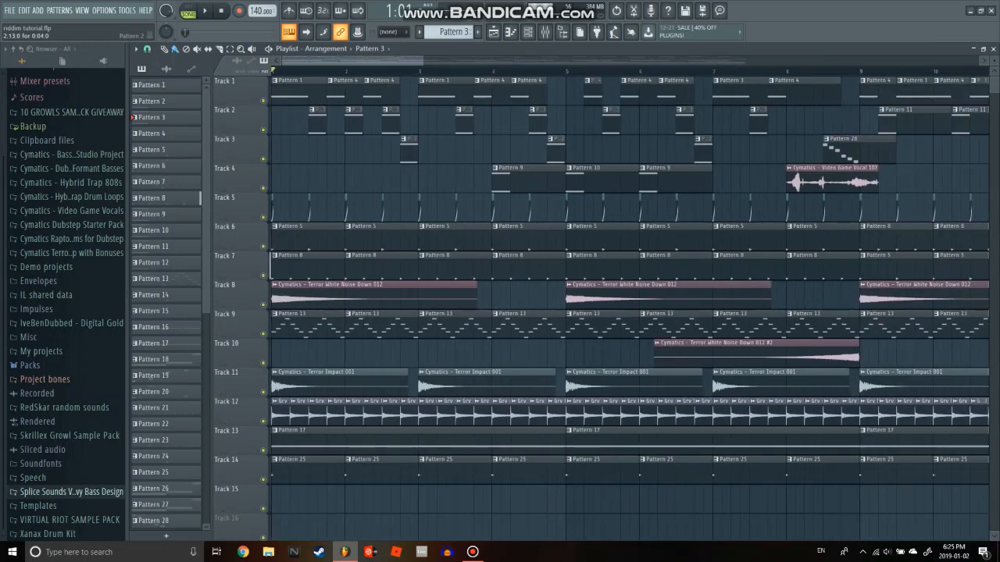
{"action": "scroll", "coordinate": [402, 125], "scroll_direction": "down", "scroll_amount": 1}
{"action": "left_click", "coordinate": [407, 71]}
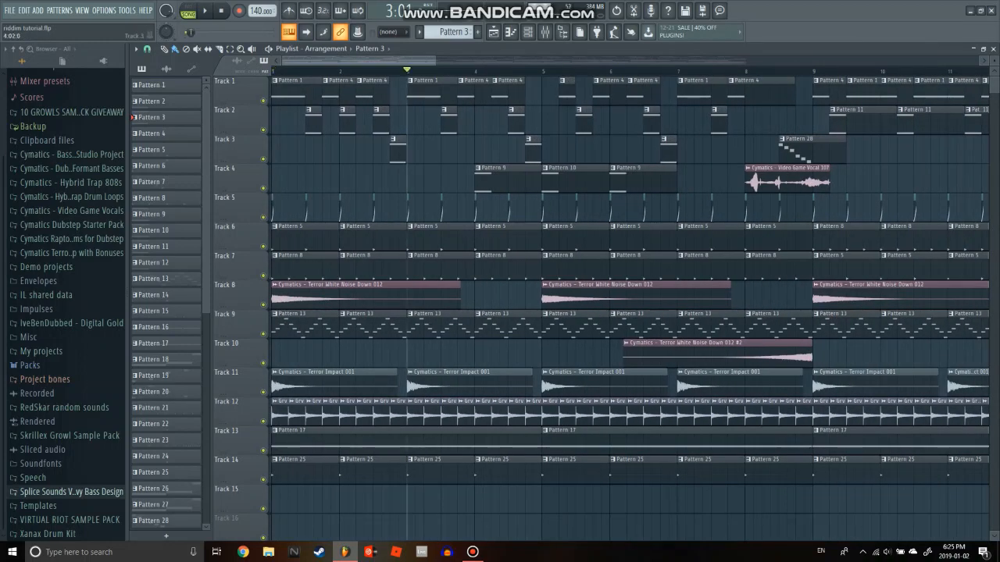
{"action": "scroll", "coordinate": [402, 179], "scroll_direction": "down", "scroll_amount": 2}
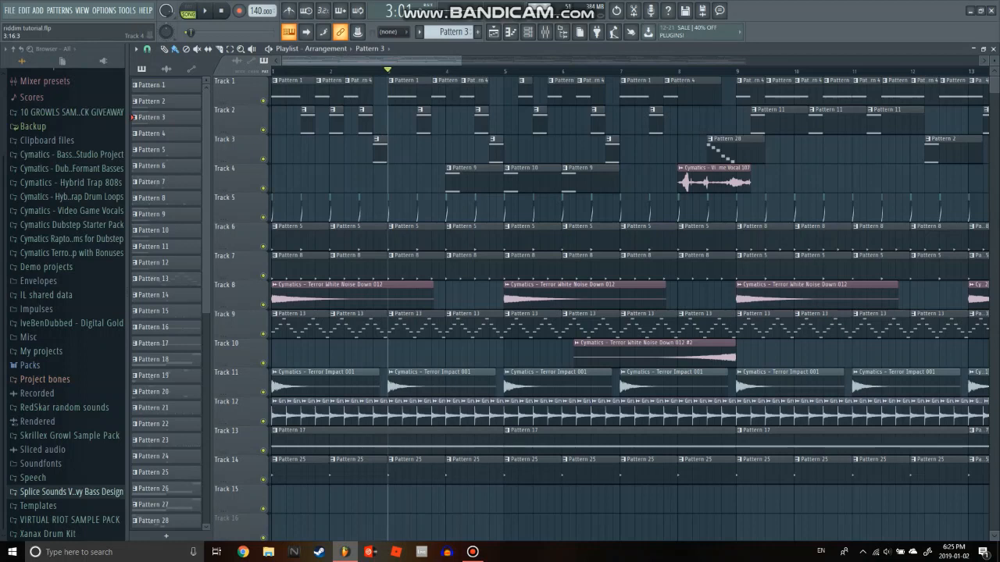
{"action": "key", "text": "space"}
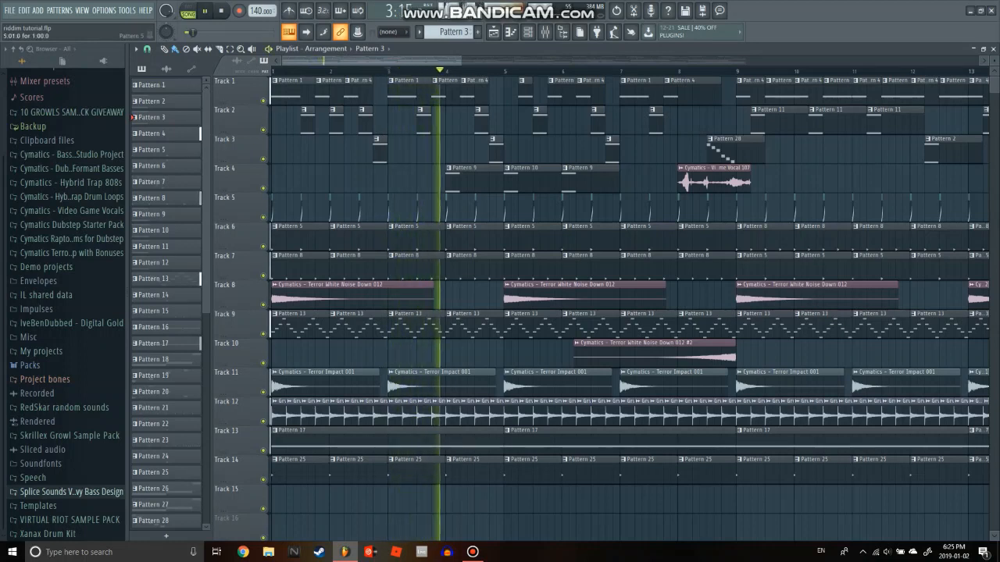
{"action": "key", "text": "space"}
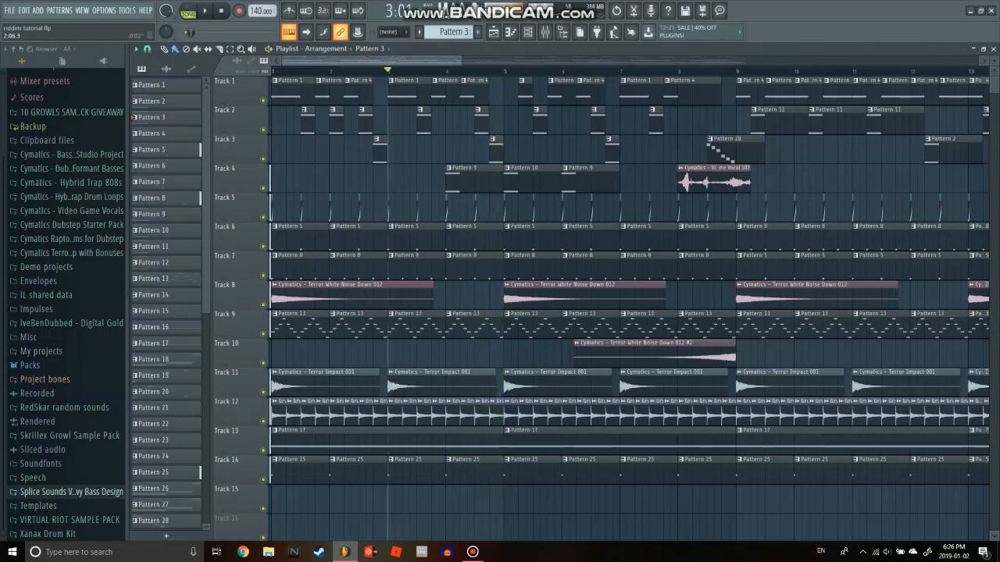
Move the playback start to bar 5 and play the arrangement briefly from there.
{"action": "scroll", "coordinate": [526, 207], "scroll_direction": "up", "scroll_amount": 4}
{"action": "scroll", "coordinate": [470, 234], "scroll_direction": "down", "scroll_amount": 3}
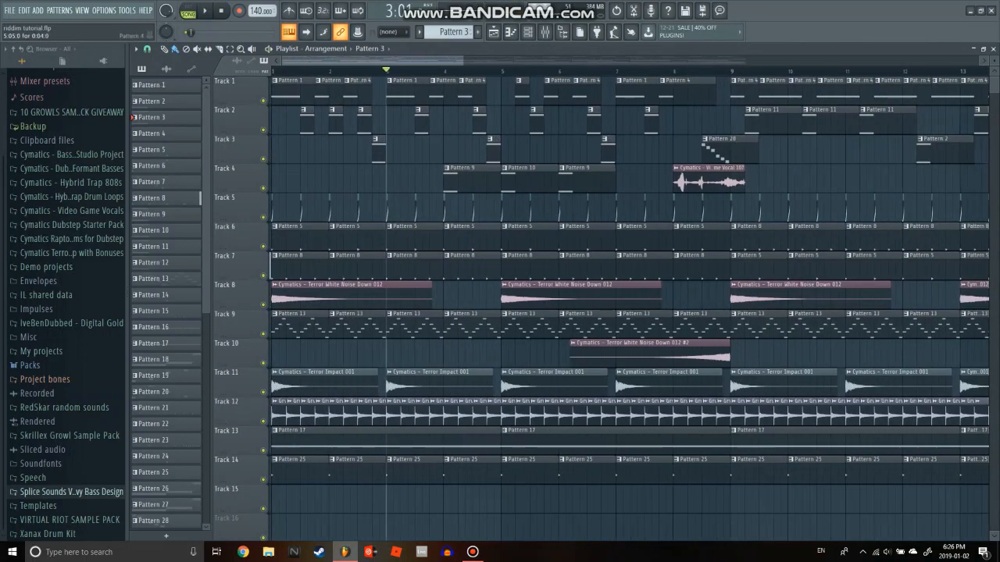
{"action": "left_click", "coordinate": [503, 71]}
{"action": "key", "text": "space"}
{"action": "scroll", "coordinate": [520, 180], "scroll_direction": "down", "scroll_amount": 2}
{"action": "scroll", "coordinate": [519, 179], "scroll_direction": "up", "scroll_amount": 3}
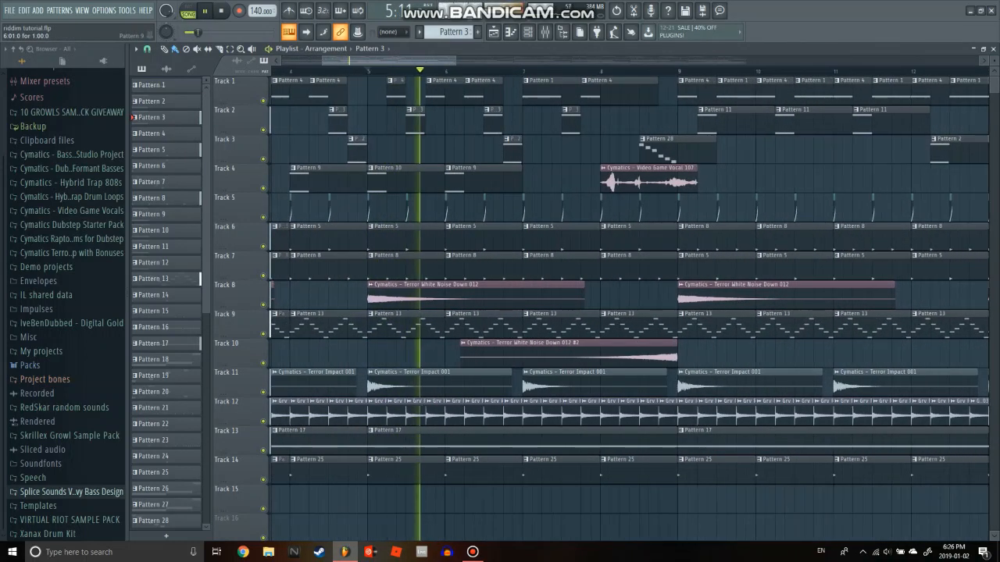
{"action": "key", "text": "space"}
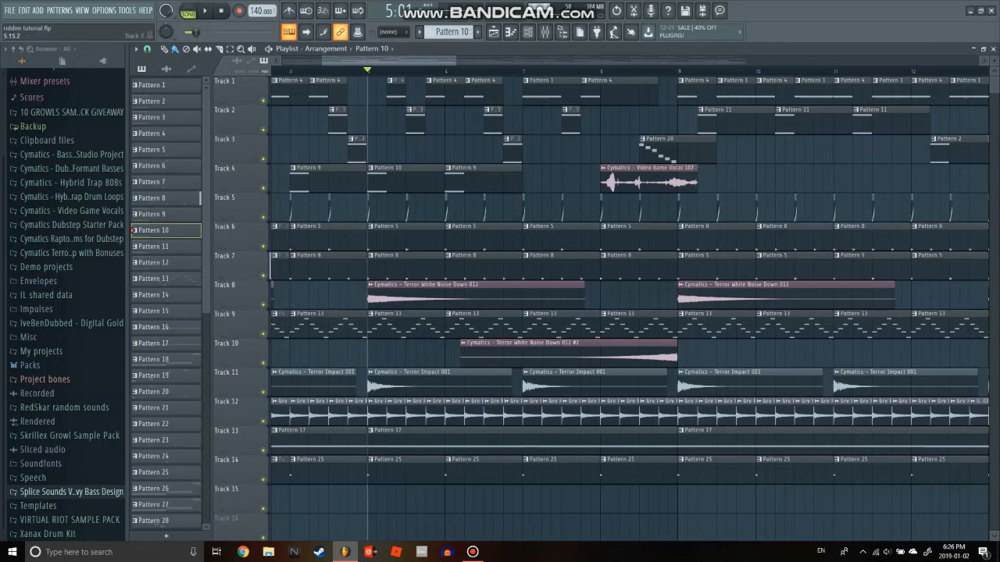
Play from bar 5 into bar 8 with Pattern 10 selected, and examine the vocal clip and Pattern 28.
{"action": "key", "text": "space"}
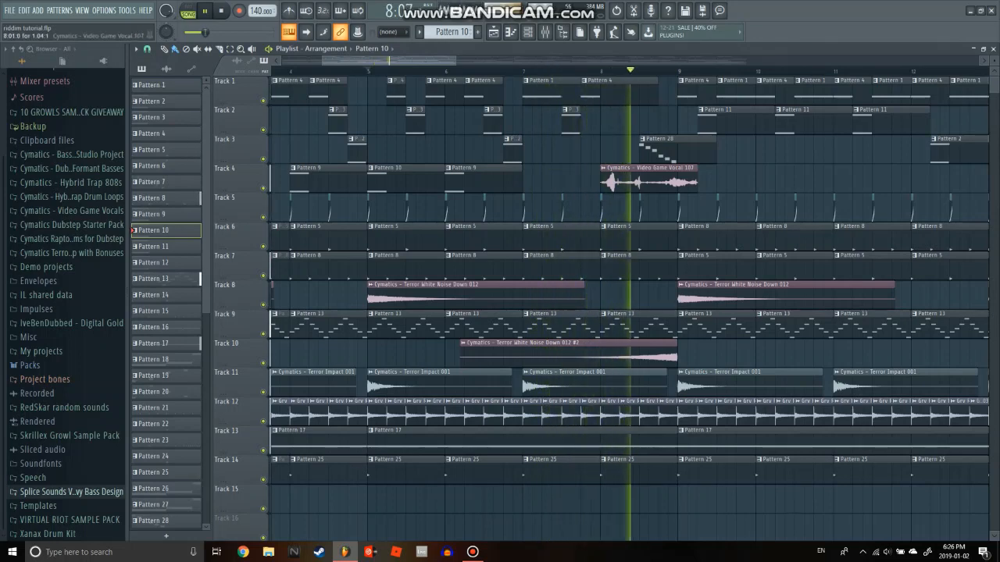
{"action": "key", "text": "space"}
{"action": "scroll", "coordinate": [692, 180], "scroll_direction": "down", "scroll_amount": 4}
{"action": "scroll", "coordinate": [692, 180], "scroll_direction": "up", "scroll_amount": 2}
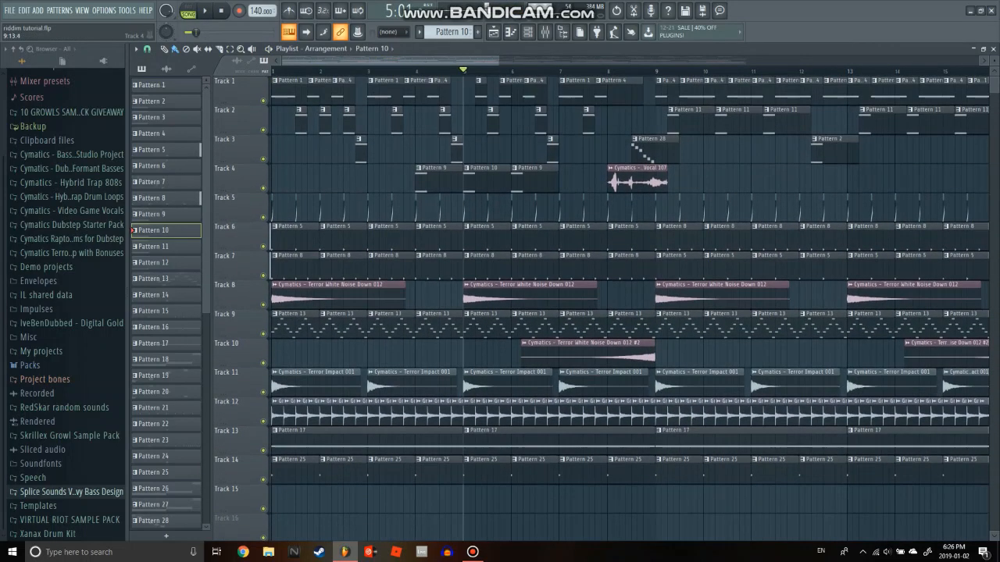
{"action": "scroll", "coordinate": [552, 117], "scroll_direction": "up", "scroll_amount": 3}
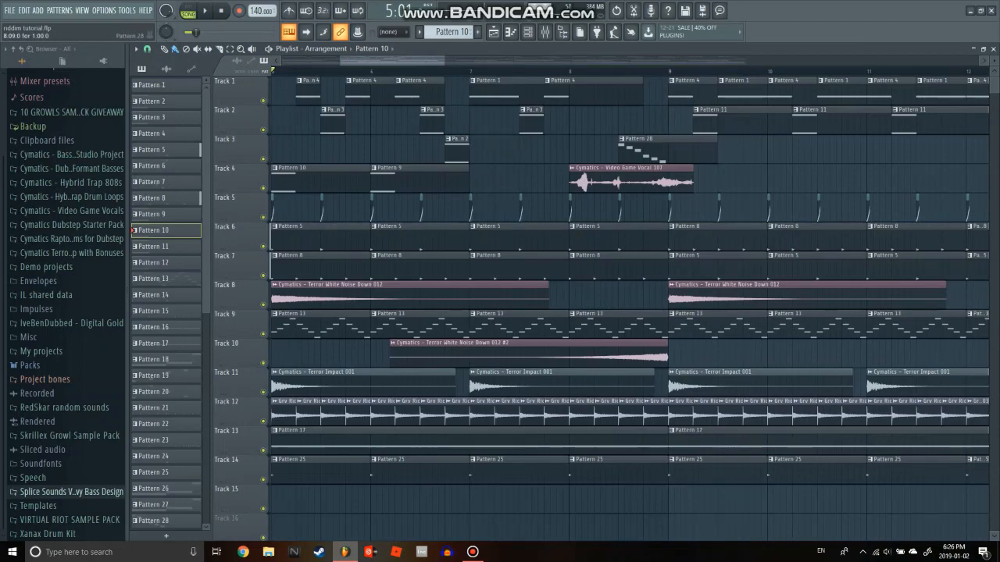
Move the playback start to bar 9 and play the section with the Pattern 11 clips.
{"action": "scroll", "coordinate": [653, 180], "scroll_direction": "down", "scroll_amount": 6}
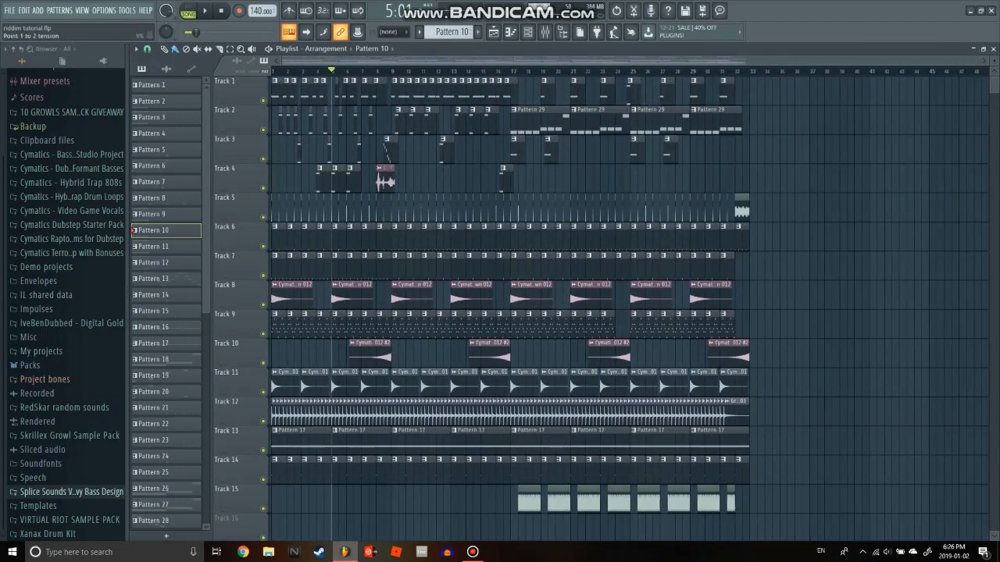
{"action": "scroll", "coordinate": [383, 205], "scroll_direction": "up", "scroll_amount": 4}
{"action": "scroll", "coordinate": [351, 207], "scroll_direction": "down", "scroll_amount": 4}
{"action": "scroll", "coordinate": [367, 234], "scroll_direction": "up", "scroll_amount": 4}
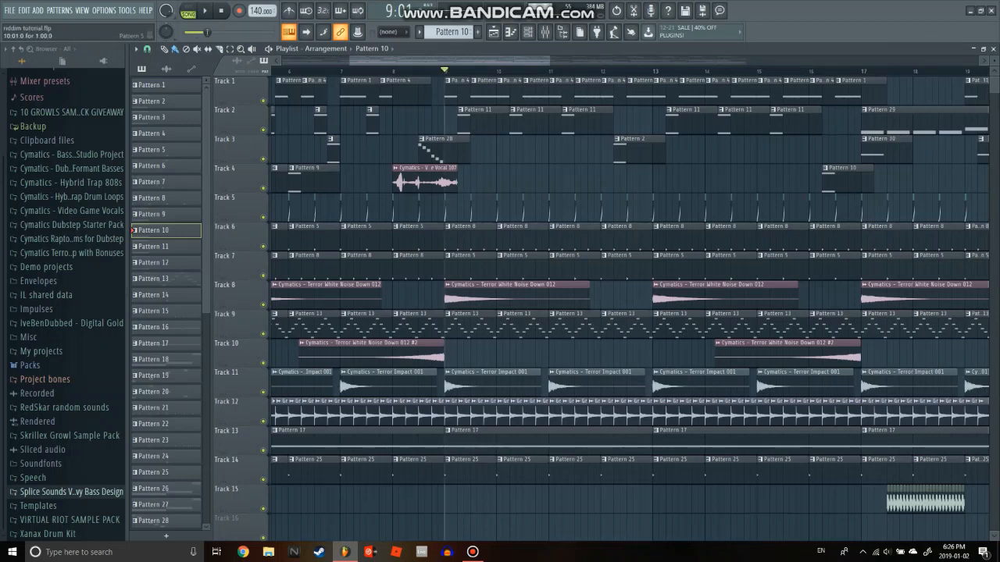
{"action": "scroll", "coordinate": [524, 234], "scroll_direction": "down", "scroll_amount": 2}
{"action": "key", "text": "space"}
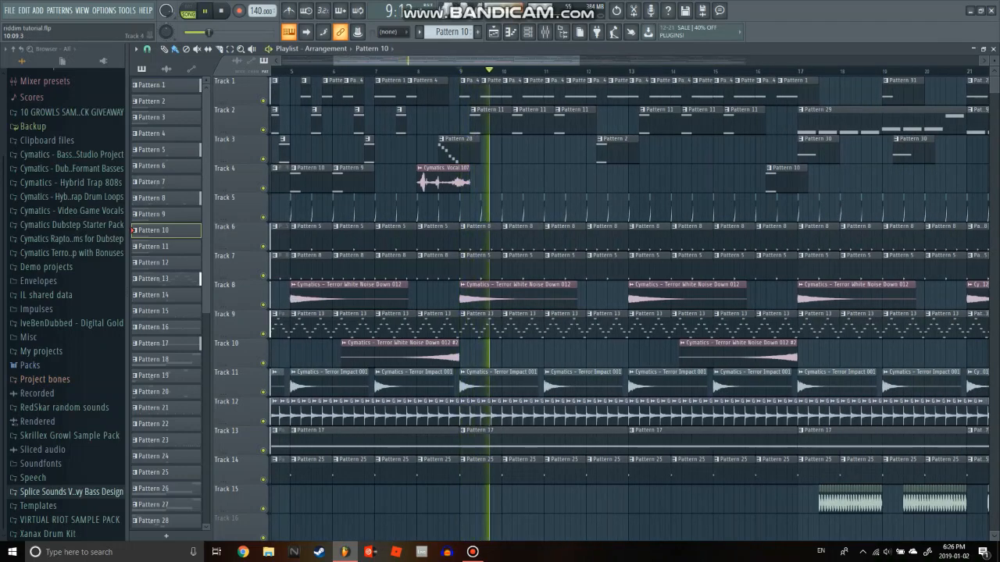
{"action": "scroll", "coordinate": [630, 297], "scroll_direction": "down", "scroll_amount": 3}
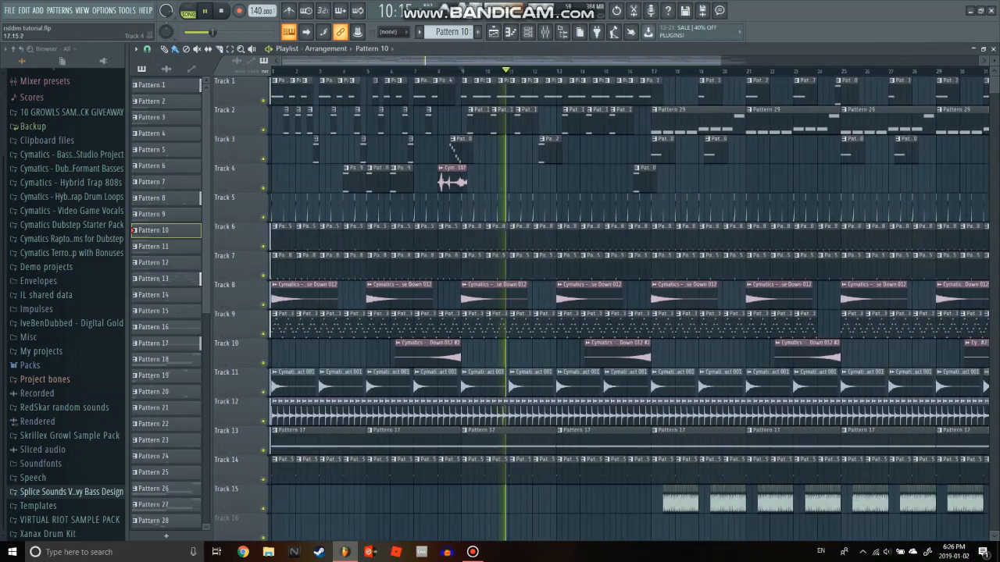
{"action": "scroll", "coordinate": [670, 180], "scroll_direction": "up", "scroll_amount": 2}
{"action": "scroll", "coordinate": [424, 148], "scroll_direction": "up", "scroll_amount": 2}
{"action": "key", "text": "space"}
Examine how the arrangement develops from bar 9 into the Pattern 29 section.
{"action": "scroll", "coordinate": [373, 121], "scroll_direction": "down", "scroll_amount": 5}
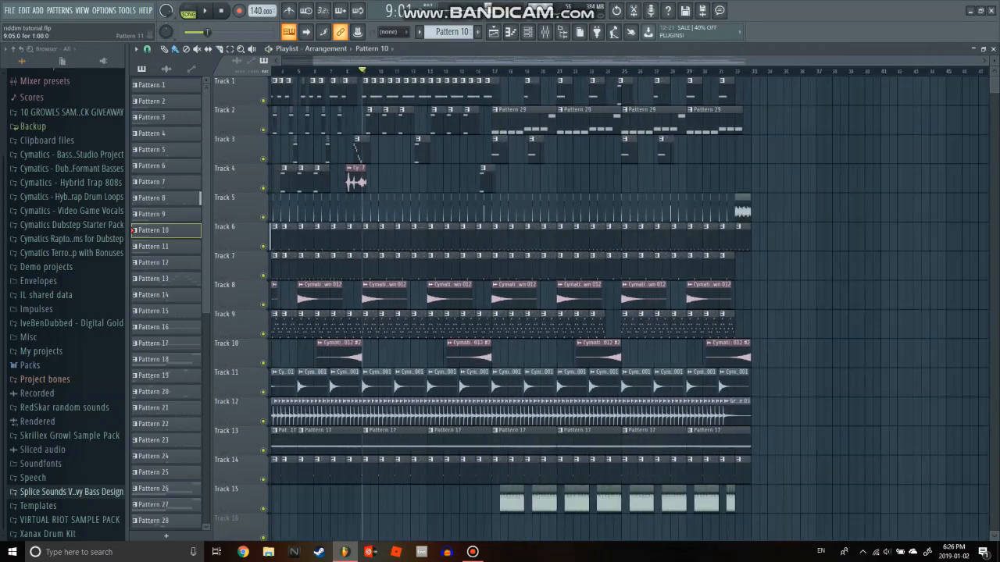
{"action": "scroll", "coordinate": [333, 196], "scroll_direction": "up", "scroll_amount": 5}
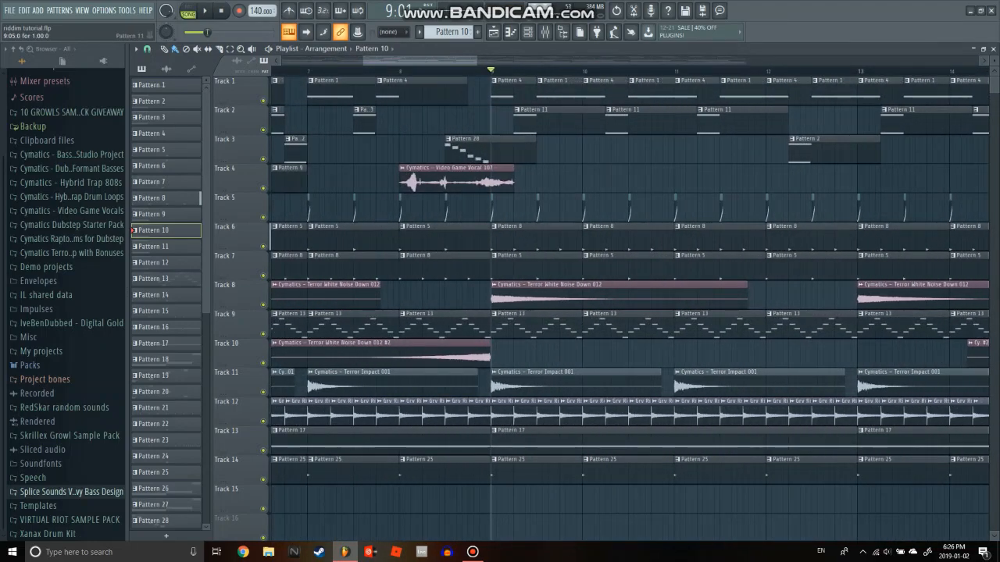
{"action": "scroll", "coordinate": [546, 122], "scroll_direction": "down", "scroll_amount": 5}
{"action": "scroll", "coordinate": [562, 140], "scroll_direction": "up", "scroll_amount": 2}
{"action": "scroll", "coordinate": [625, 179], "scroll_direction": "down", "scroll_amount": 2}
{"action": "scroll", "coordinate": [684, 207], "scroll_direction": "up", "scroll_amount": 2}
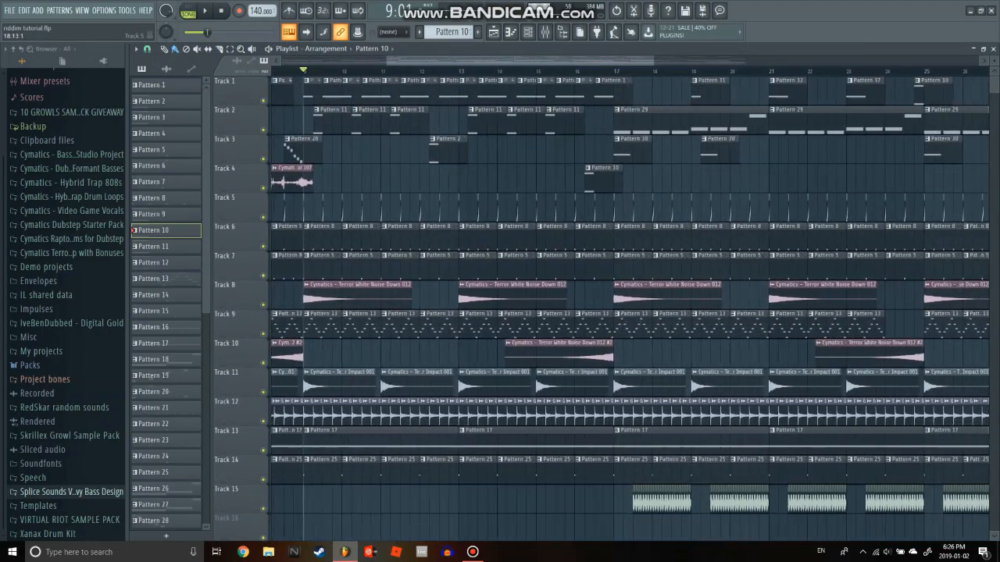
{"action": "scroll", "coordinate": [582, 312], "scroll_direction": "down", "scroll_amount": 2}
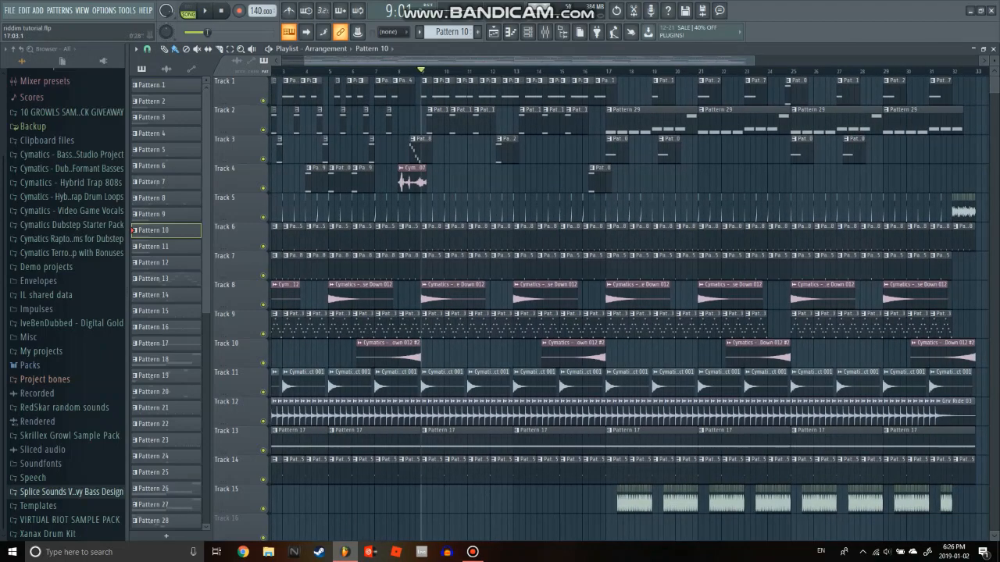
Move the playback start to bar 17 and play the Pattern 29 section into bar 21.
{"action": "scroll", "coordinate": [609, 234], "scroll_direction": "down", "scroll_amount": 4}
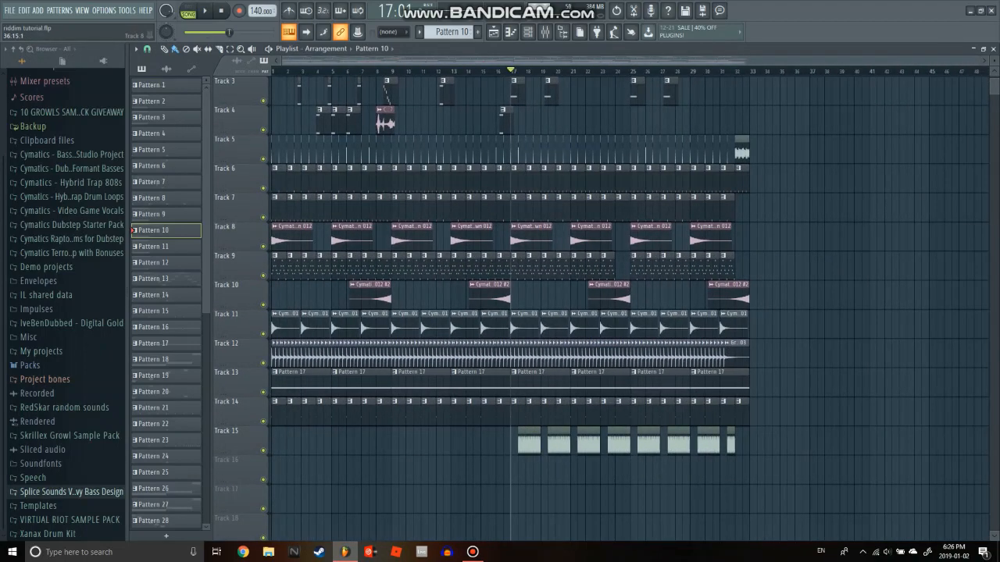
{"action": "key", "text": "space"}
{"action": "scroll", "coordinate": [555, 235], "scroll_direction": "up", "scroll_amount": 3}
{"action": "scroll", "coordinate": [555, 234], "scroll_direction": "up", "scroll_amount": 2}
{"action": "scroll", "coordinate": [555, 235], "scroll_direction": "down", "scroll_amount": 3}
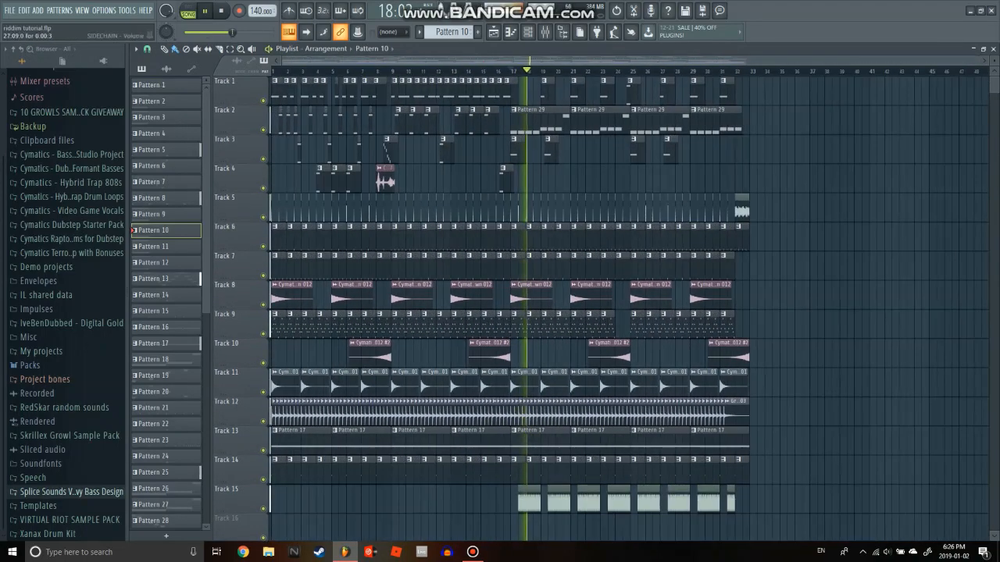
{"action": "scroll", "coordinate": [547, 312], "scroll_direction": "up", "scroll_amount": 4}
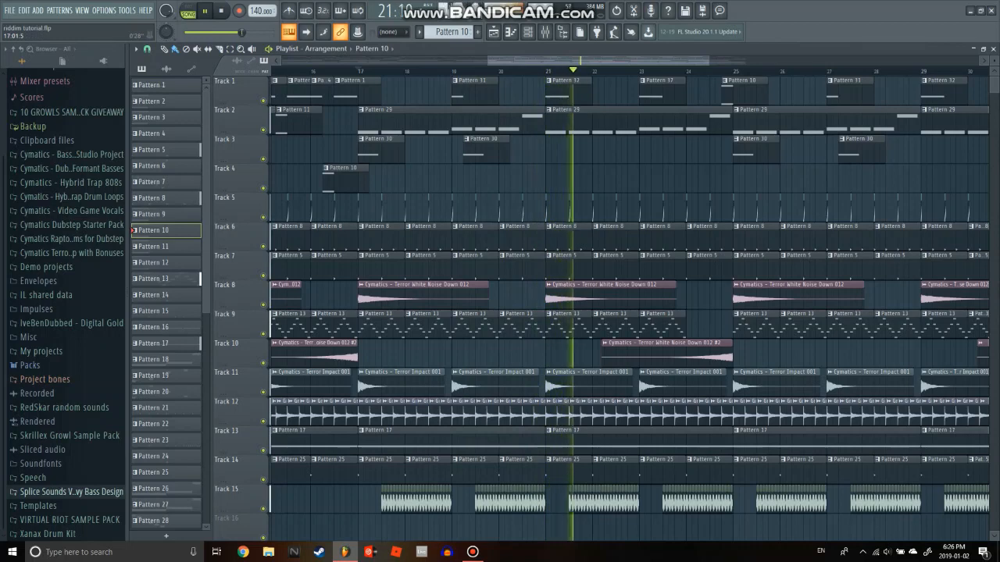
{"action": "key", "text": "space"}
View the project's instruments and samples in the channel rack and return to the playlist's second half.
{"action": "scroll", "coordinate": [547, 312], "scroll_direction": "down", "scroll_amount": 4}
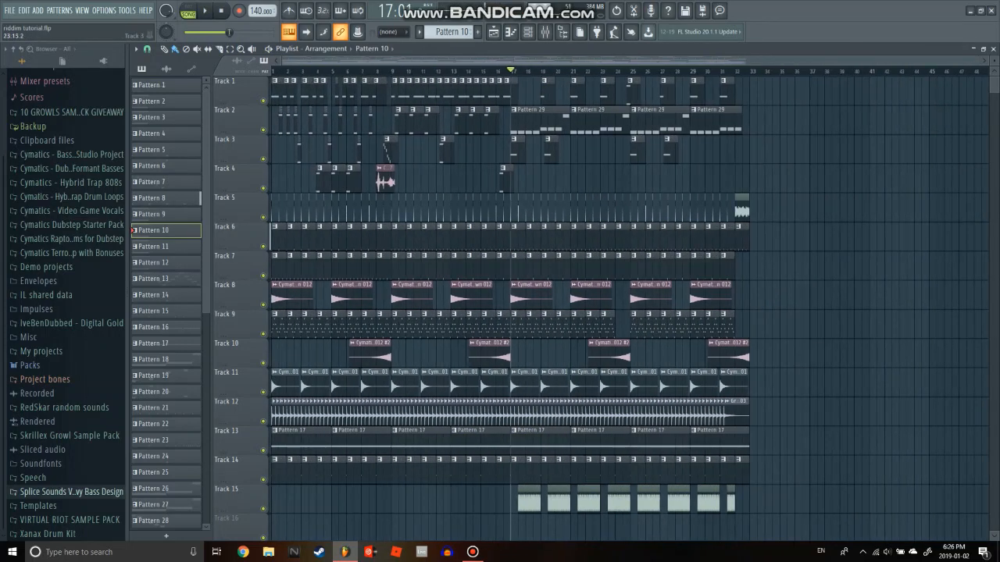
{"action": "scroll", "coordinate": [577, 312], "scroll_direction": "up", "scroll_amount": 4}
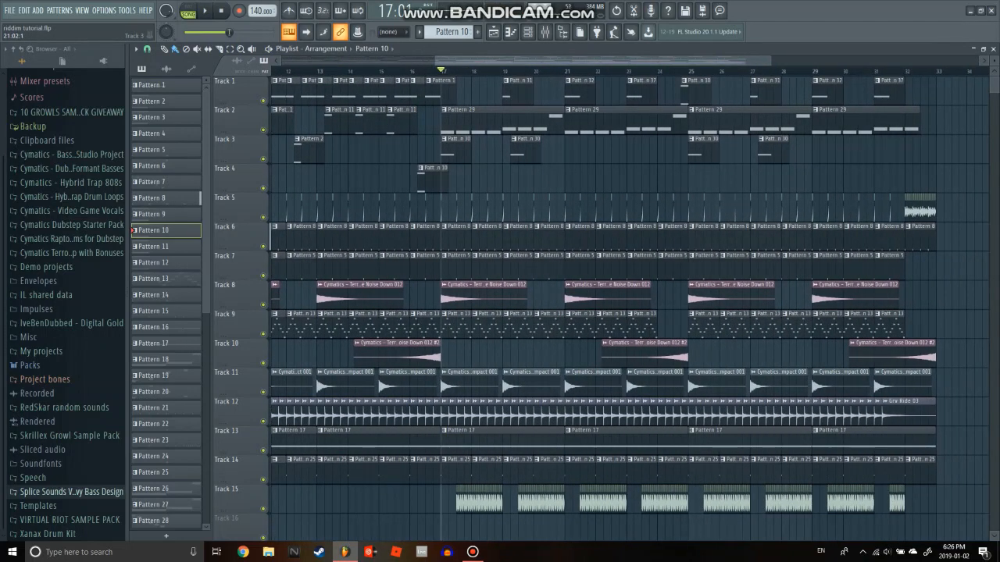
{"action": "left_click", "coordinate": [528, 31]}
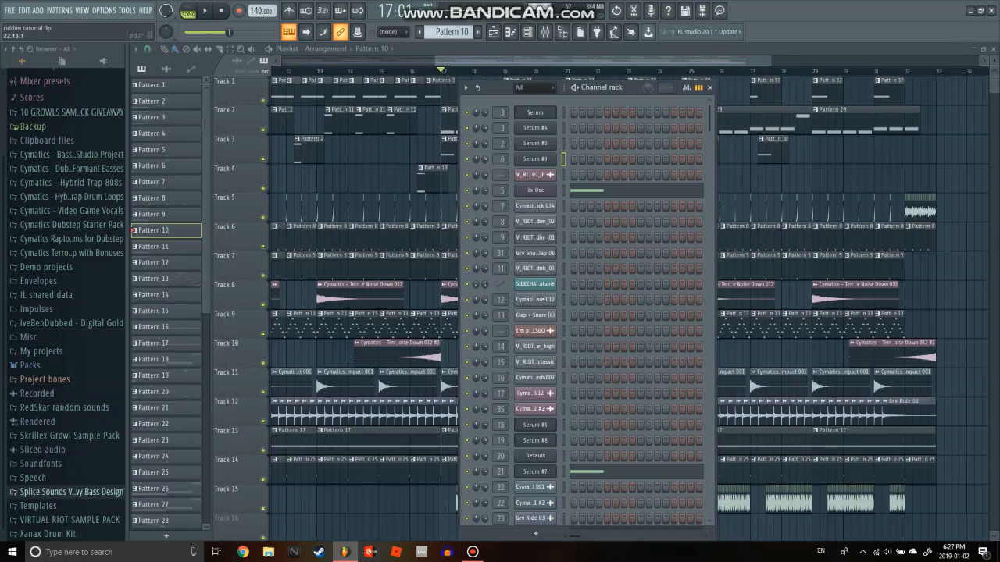
{"action": "key", "text": "F6"}
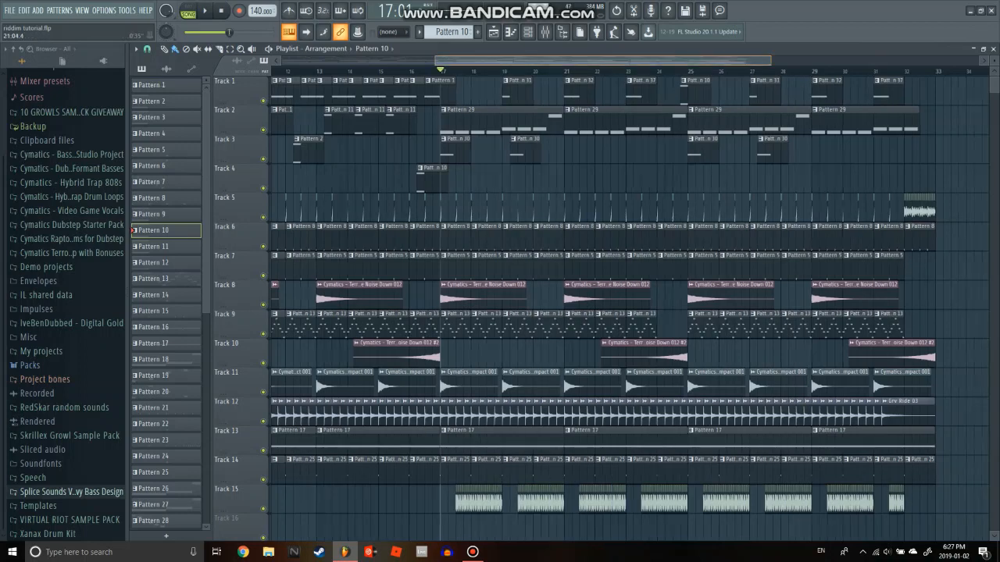
{"action": "mouse_move", "coordinate": [571, 60]}
{"action": "left_mouse_down"}
{"action": "mouse_move", "coordinate": [445, 60]}
{"action": "mouse_move", "coordinate": [614, 60]}
{"action": "mouse_move", "coordinate": [579, 60]}
{"action": "left_mouse_up"}
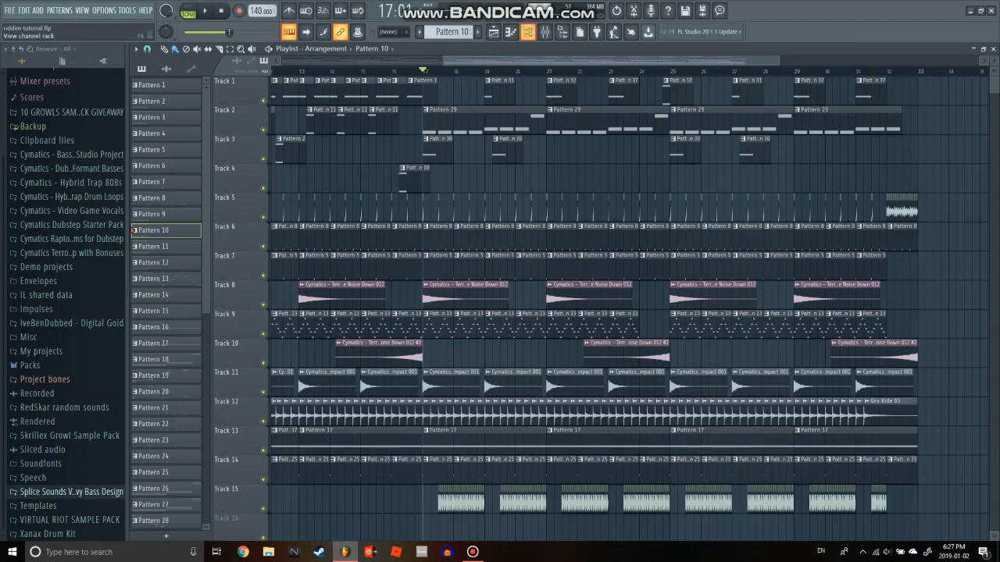
Open Pattern 29's 3x Osc notes in the piano roll and play the pattern while checking the mixer levels.
{"action": "left_click", "coordinate": [510, 32]}
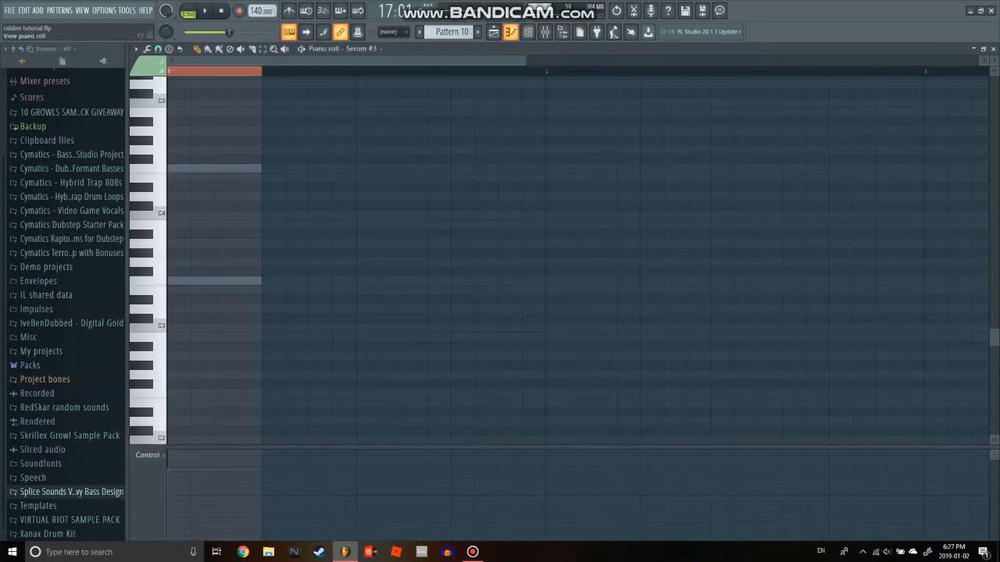
{"action": "left_click", "coordinate": [492, 32]}
{"action": "scroll", "coordinate": [437, 122], "scroll_direction": "up", "scroll_amount": 2}
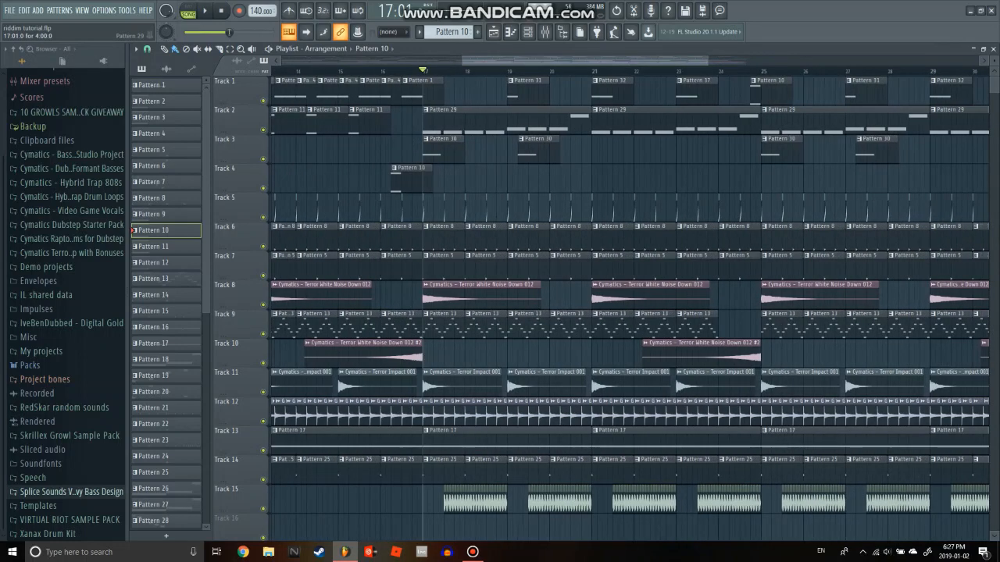
{"action": "double_click", "coordinate": [437, 121]}
{"action": "key", "text": "l"}
{"action": "key", "text": "space"}
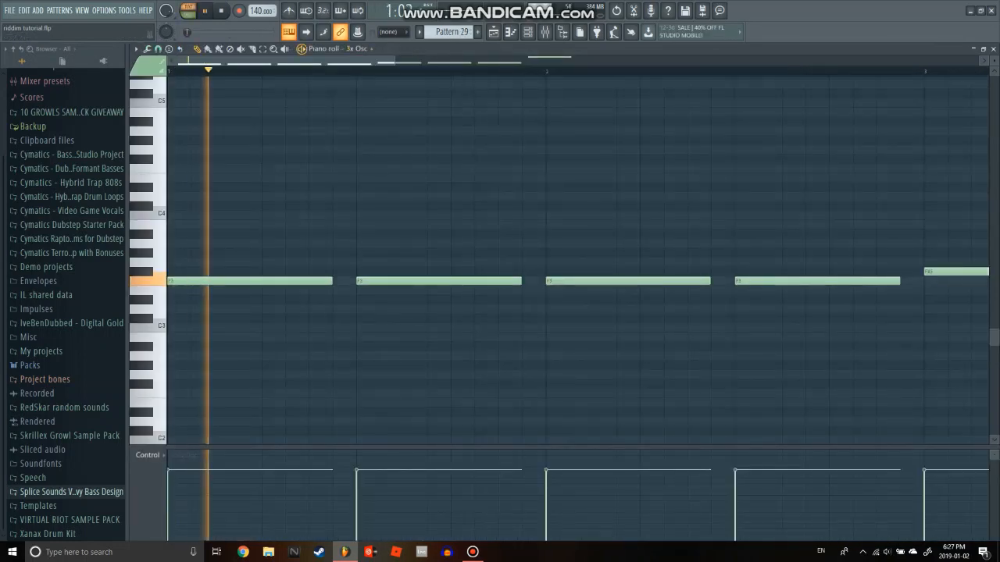
{"action": "scroll", "coordinate": [448, 276], "scroll_direction": "down", "scroll_amount": 4}
{"action": "key", "text": "F9"}
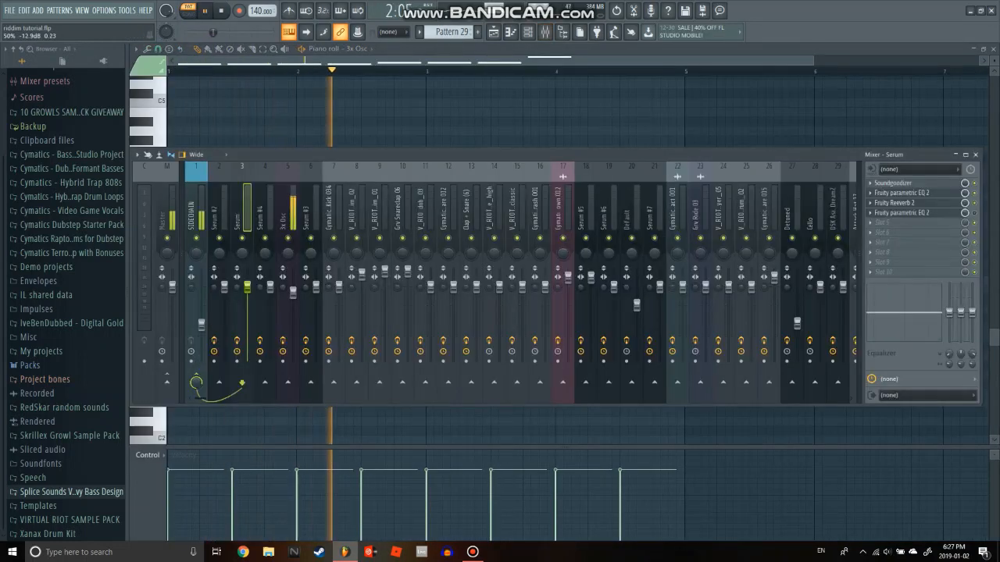
{"action": "key", "text": "F9"}
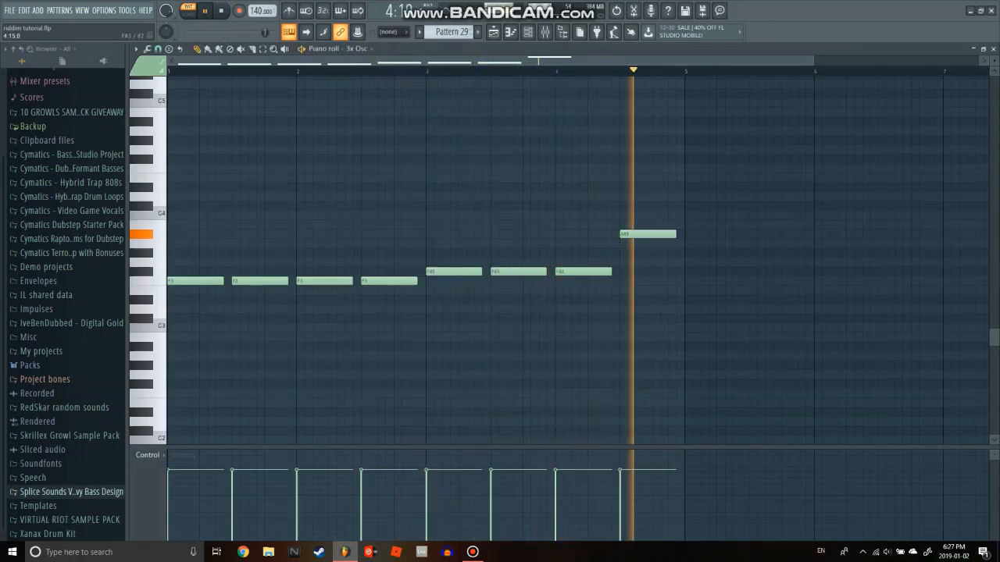
{"action": "key", "text": "space"}
Return to the playlist, move the playback start to bar 17 and play the Pattern 29 section into bar 18.
{"action": "key", "text": "F5"}
{"action": "scroll", "coordinate": [578, 294], "scroll_direction": "down", "scroll_amount": 4}
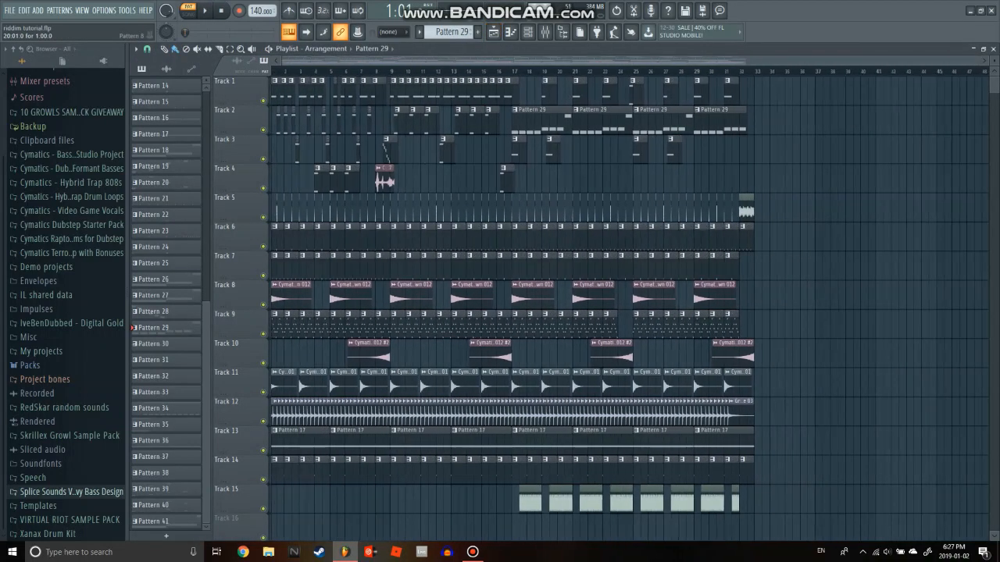
{"action": "scroll", "coordinate": [559, 281], "scroll_direction": "up", "scroll_amount": 5}
{"action": "scroll", "coordinate": [545, 269], "scroll_direction": "down", "scroll_amount": 4}
{"action": "scroll", "coordinate": [641, 293], "scroll_direction": "up", "scroll_amount": 3}
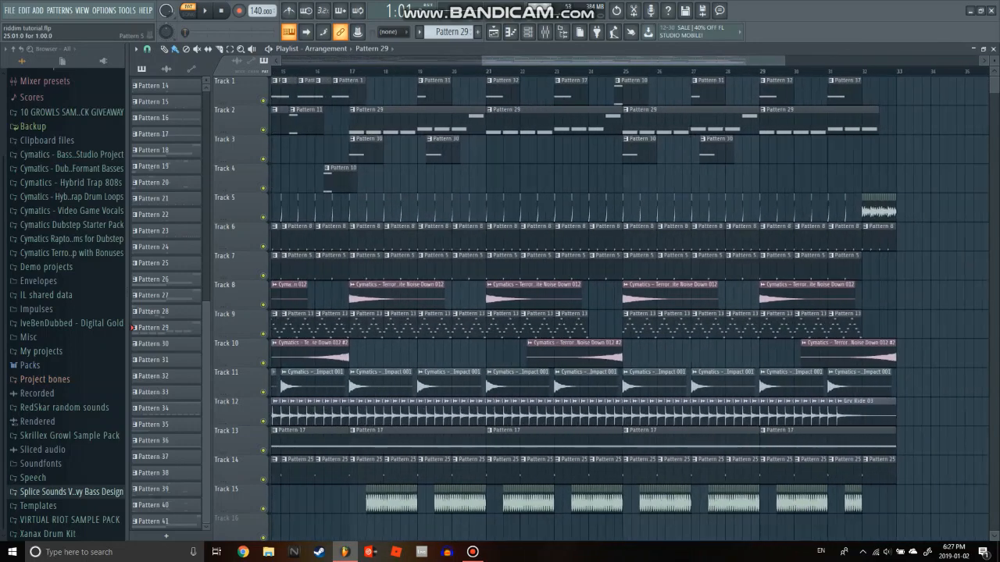
{"action": "left_click", "coordinate": [401, 70]}
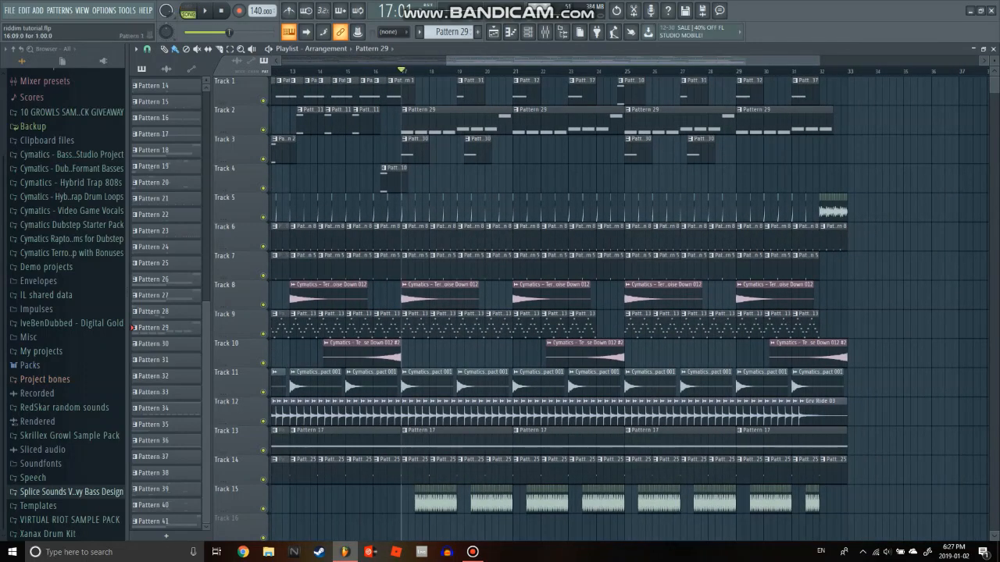
{"action": "scroll", "coordinate": [403, 70], "scroll_direction": "up", "scroll_amount": 4}
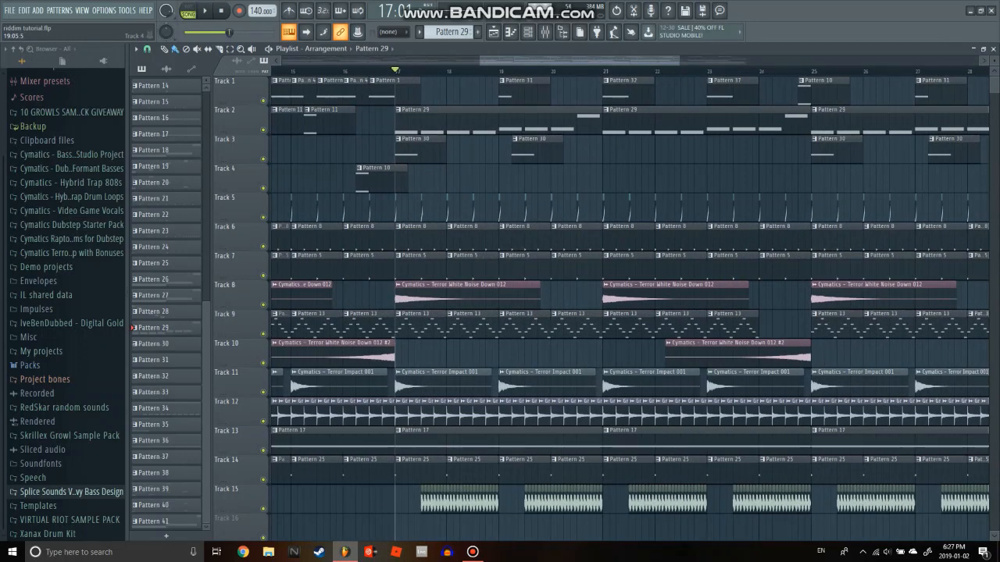
{"action": "key", "text": "space"}
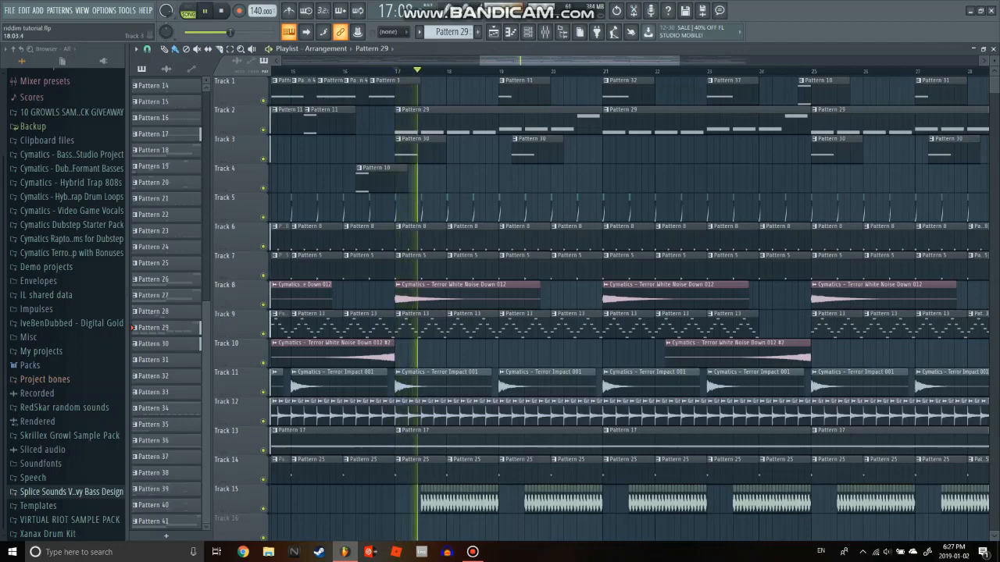
{"action": "scroll", "coordinate": [453, 500], "scroll_direction": "down", "scroll_amount": 4}
{"action": "scroll", "coordinate": [453, 500], "scroll_direction": "up", "scroll_amount": 8}
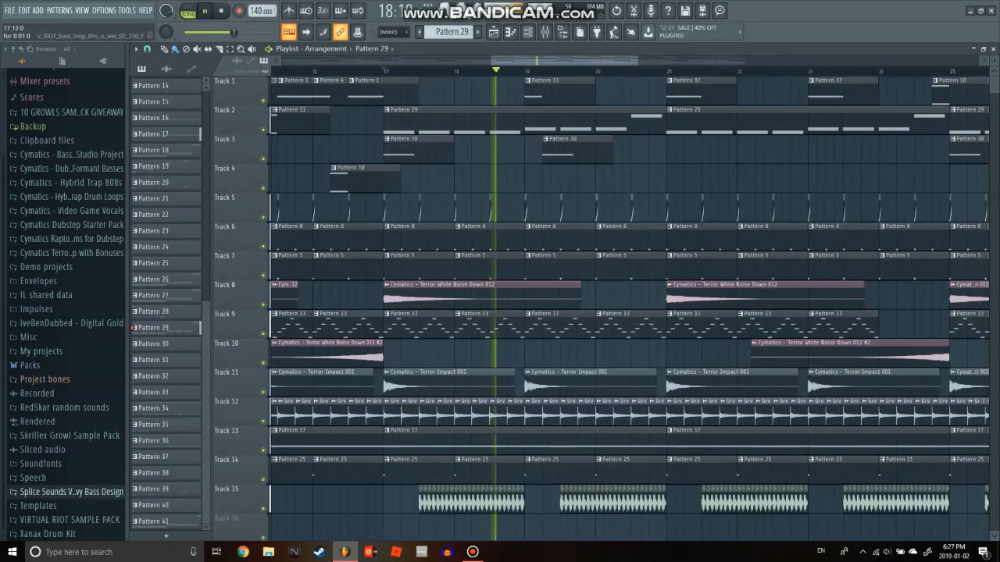
{"action": "key", "text": "space"}
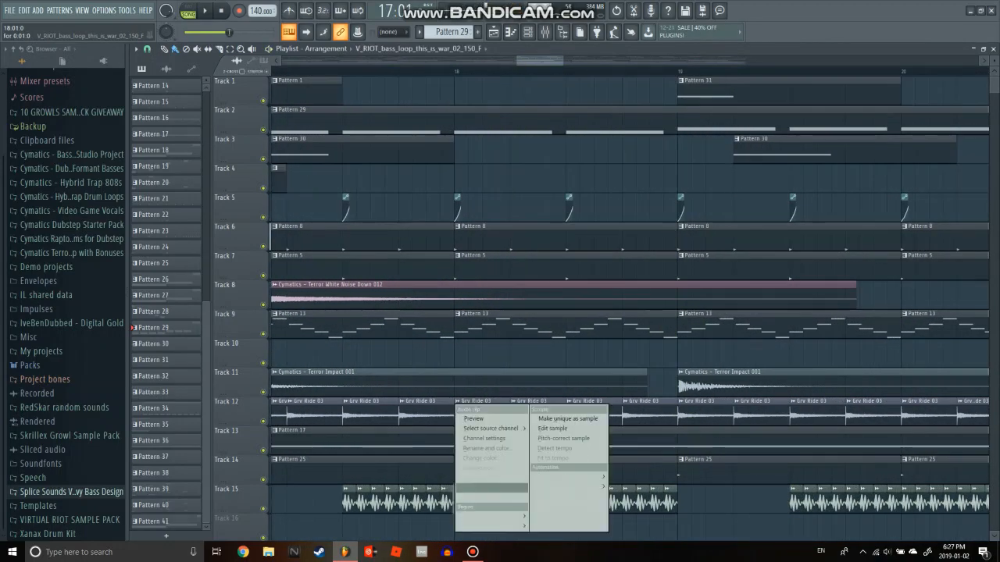
Preview the V_RIOT_bass_loop_this_is_war_02_150_F clips on Track 15 and check the mixer tracks.
{"action": "left_click", "coordinate": [457, 401]}
{"action": "left_click", "coordinate": [484, 419]}
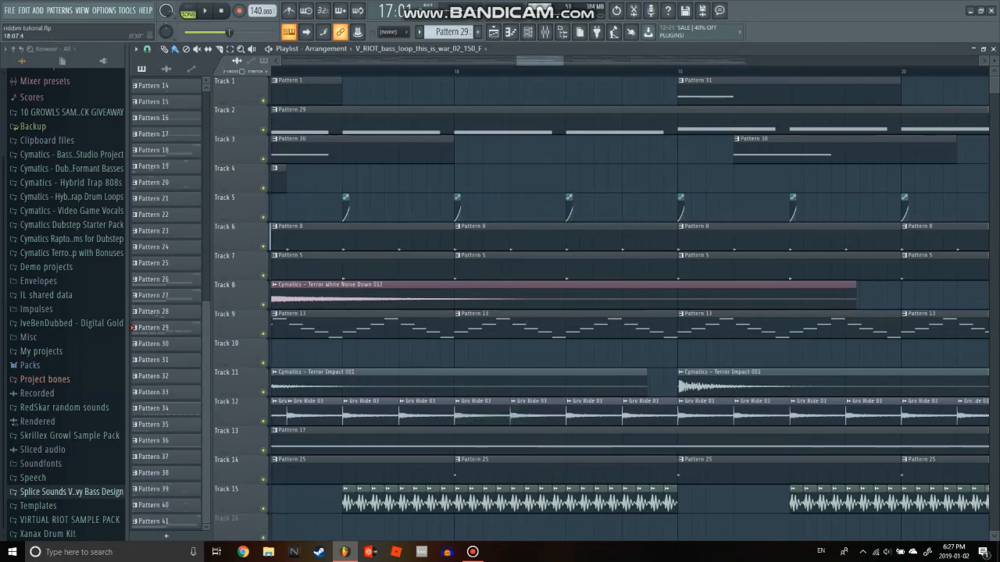
{"action": "key", "text": "F9"}
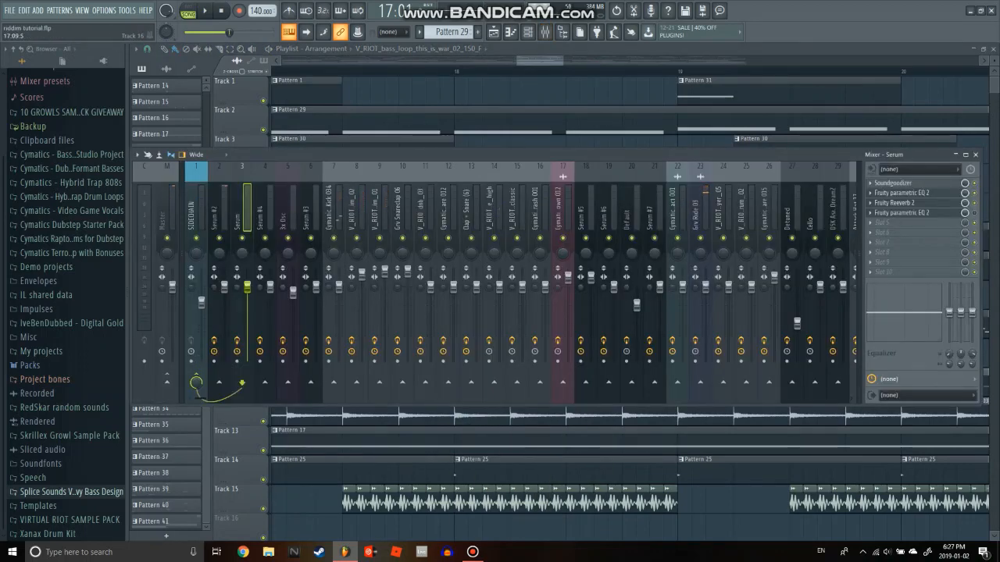
{"action": "left_click", "coordinate": [345, 489]}
{"action": "left_click", "coordinate": [380, 419]}
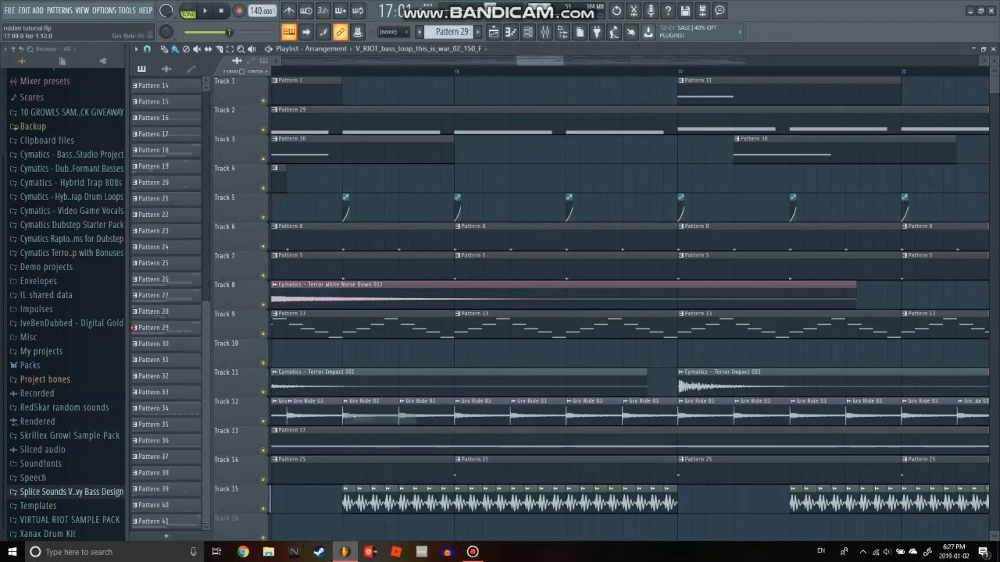
Duplicate the last Grv Ride 03 clips on Track 12 so the ride hits continue into bar 32.
{"action": "scroll", "coordinate": [391, 383], "scroll_direction": "down", "scroll_amount": 5}
{"action": "scroll", "coordinate": [672, 312], "scroll_direction": "down", "scroll_amount": 4}
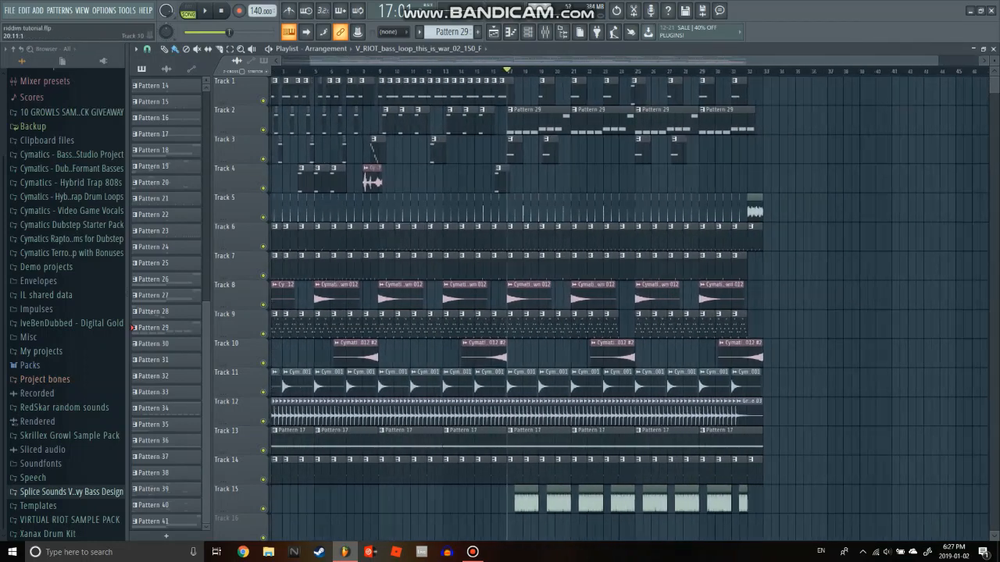
{"action": "scroll", "coordinate": [685, 410], "scroll_direction": "up", "scroll_amount": 5}
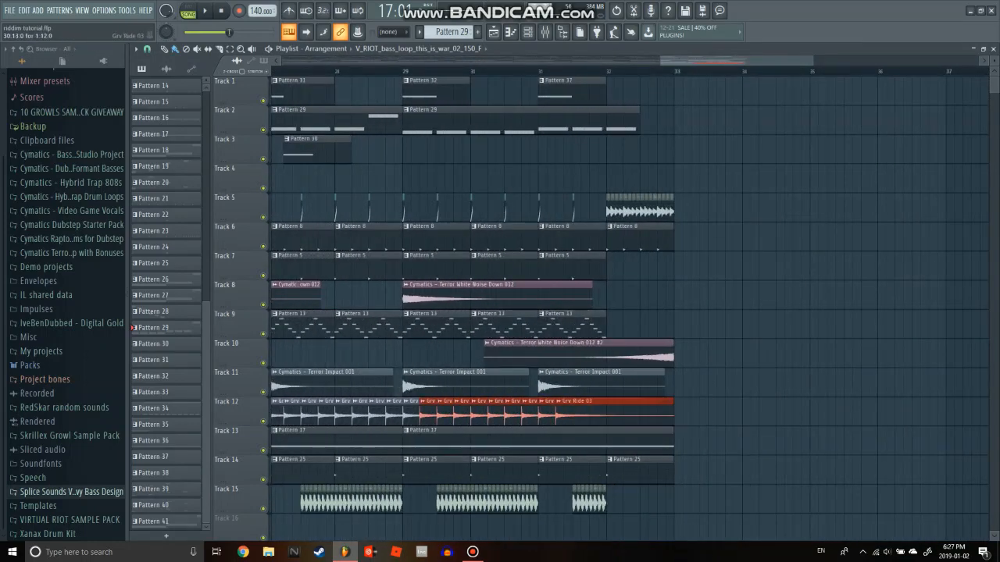
{"action": "key", "text": "ctrl+v"}
{"action": "left_click_drag", "start_coordinate": [434, 414], "coordinate": [732, 412]}
{"action": "scroll", "coordinate": [597, 414], "scroll_direction": "up", "scroll_amount": 4}
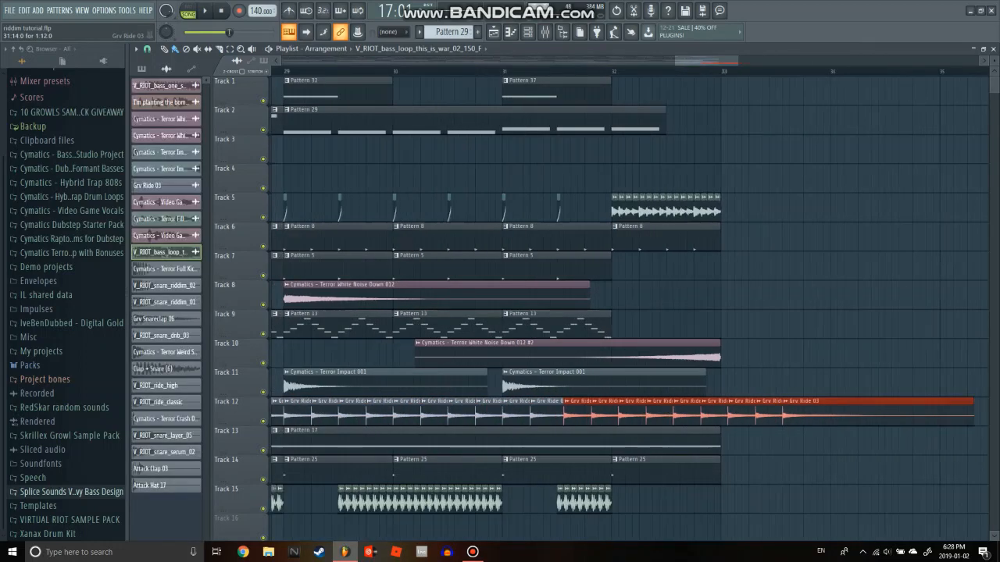
{"action": "left_click_drag", "start_coordinate": [596, 414], "coordinate": [582, 414]}
{"action": "scroll", "coordinate": [577, 414], "scroll_direction": "down", "scroll_amount": 4}
{"action": "left_click", "coordinate": [830, 385], "text": "ctrl"}
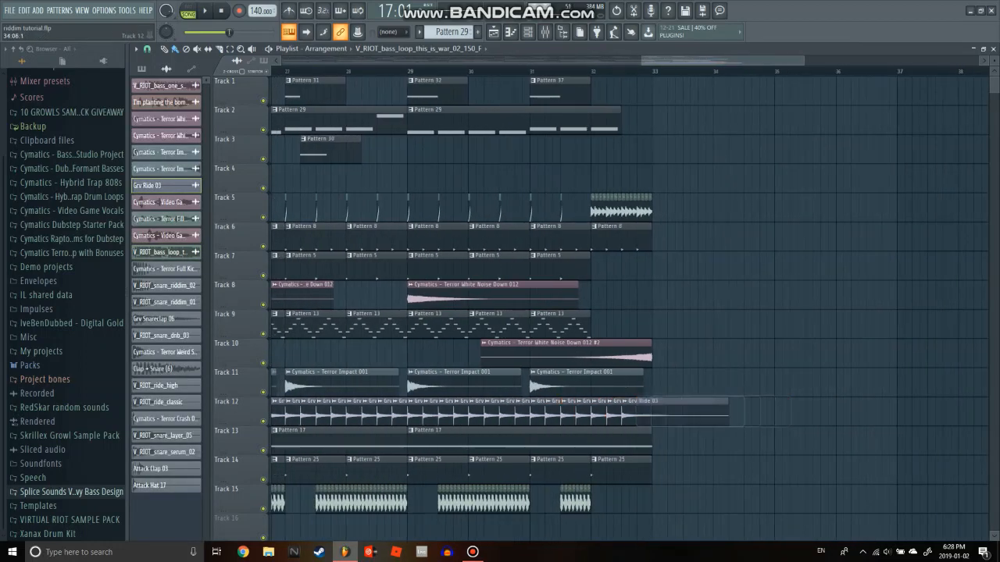
Move the playback start to bar 31 and play the ending with the extended ride clips.
{"action": "scroll", "coordinate": [694, 390], "scroll_direction": "up", "scroll_amount": 2}
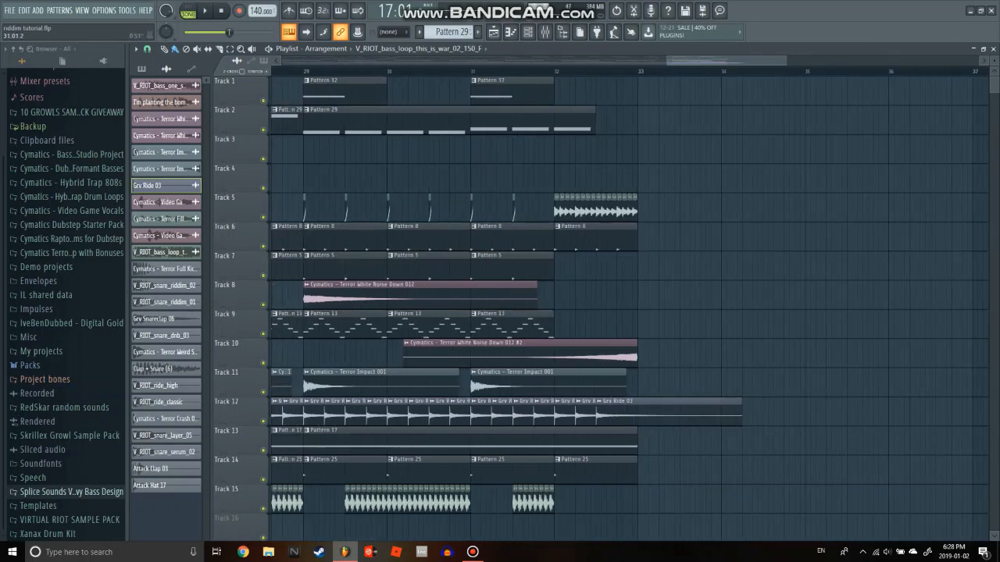
{"action": "left_click", "coordinate": [471, 71]}
{"action": "key", "text": "space"}
{"action": "scroll", "coordinate": [668, 178], "scroll_direction": "down", "scroll_amount": 3}
{"action": "scroll", "coordinate": [692, 178], "scroll_direction": "up", "scroll_amount": 2}
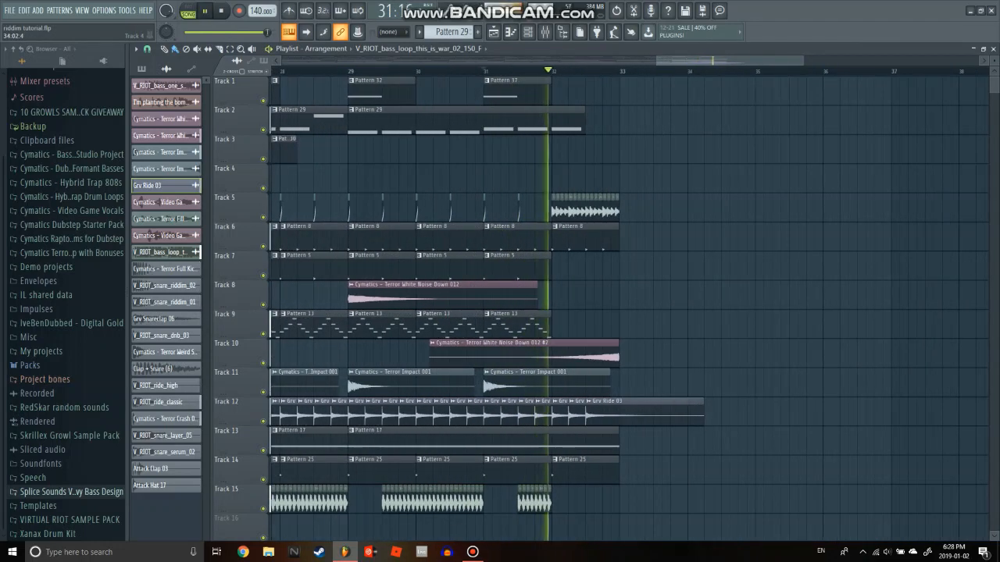
{"action": "key", "text": "space"}
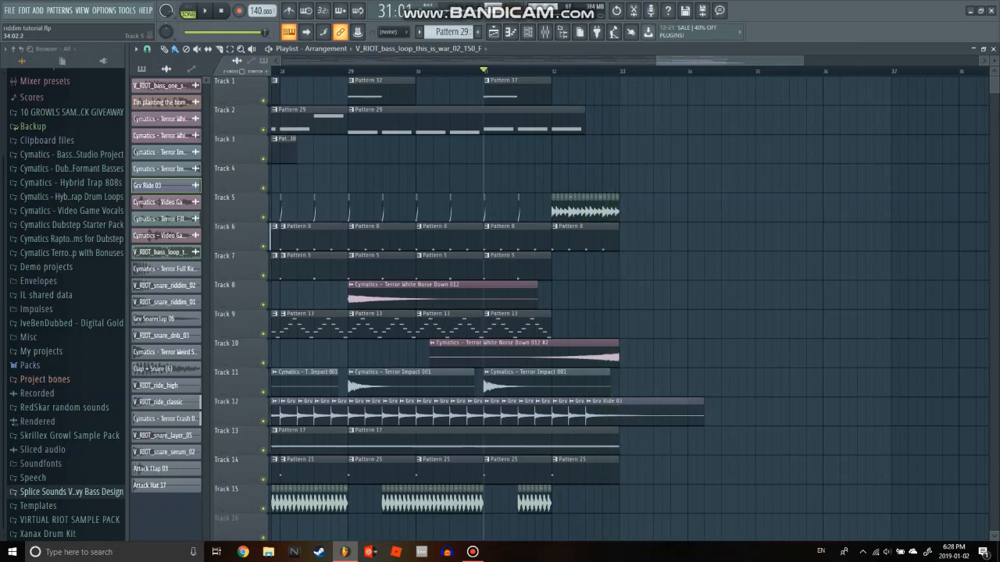
Move the playback start to bar 32 and examine the arrangement's final bars.
{"action": "scroll", "coordinate": [763, 178], "scroll_direction": "down", "scroll_amount": 5}
{"action": "scroll", "coordinate": [664, 209], "scroll_direction": "up", "scroll_amount": 2}
{"action": "scroll", "coordinate": [664, 210], "scroll_direction": "down", "scroll_amount": 2}
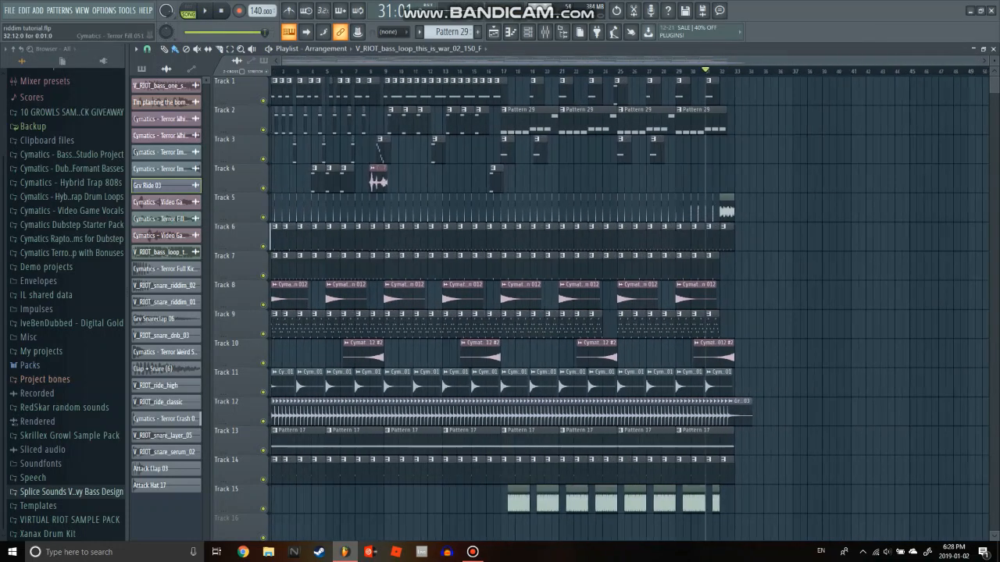
{"action": "left_click_drag", "start_coordinate": [704, 71], "coordinate": [716, 71]}
{"action": "scroll", "coordinate": [813, 209], "scroll_direction": "up", "scroll_amount": 3}
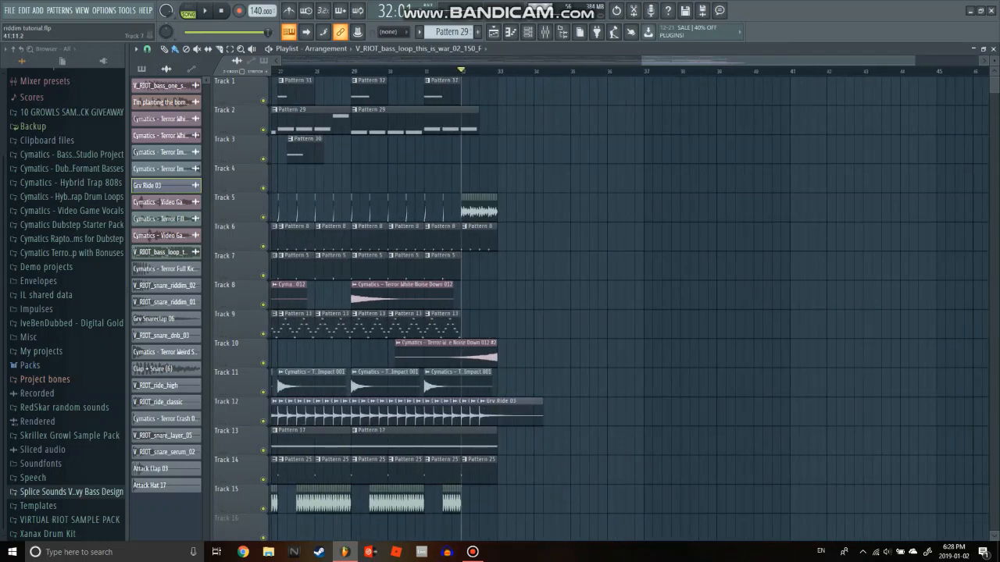
{"action": "scroll", "coordinate": [628, 308], "scroll_direction": "down", "scroll_amount": 4}
{"action": "scroll", "coordinate": [781, 209], "scroll_direction": "up", "scroll_amount": 3}
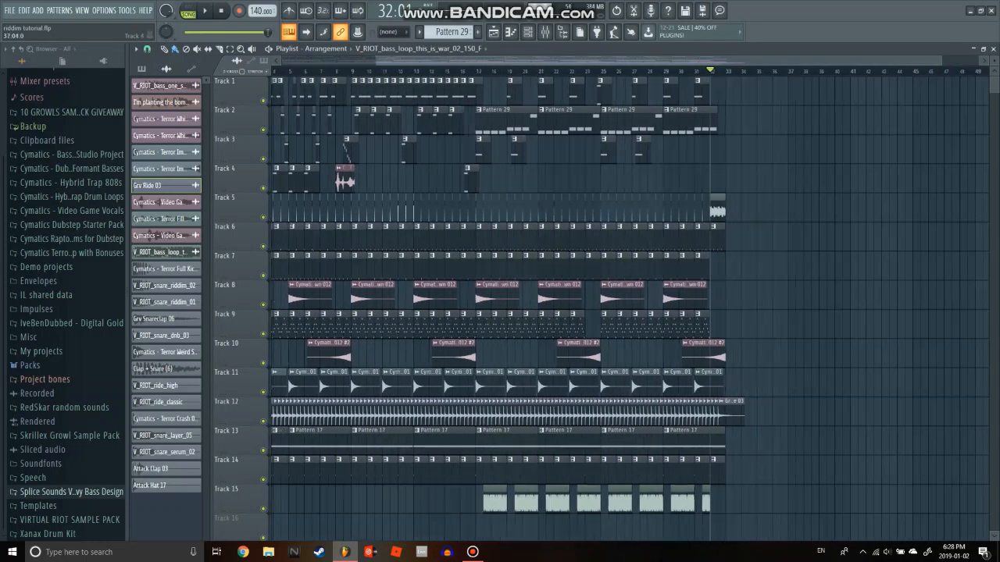
Return the playback start to bar 1 and review the whole arrangement across all tracks.
{"action": "left_click_drag", "start_coordinate": [582, 71], "coordinate": [272, 71]}
{"action": "scroll", "coordinate": [467, 71], "scroll_direction": "up", "scroll_amount": 3}
{"action": "scroll", "coordinate": [460, 72], "scroll_direction": "down", "scroll_amount": 6}
{"action": "left_click", "coordinate": [422, 71]}
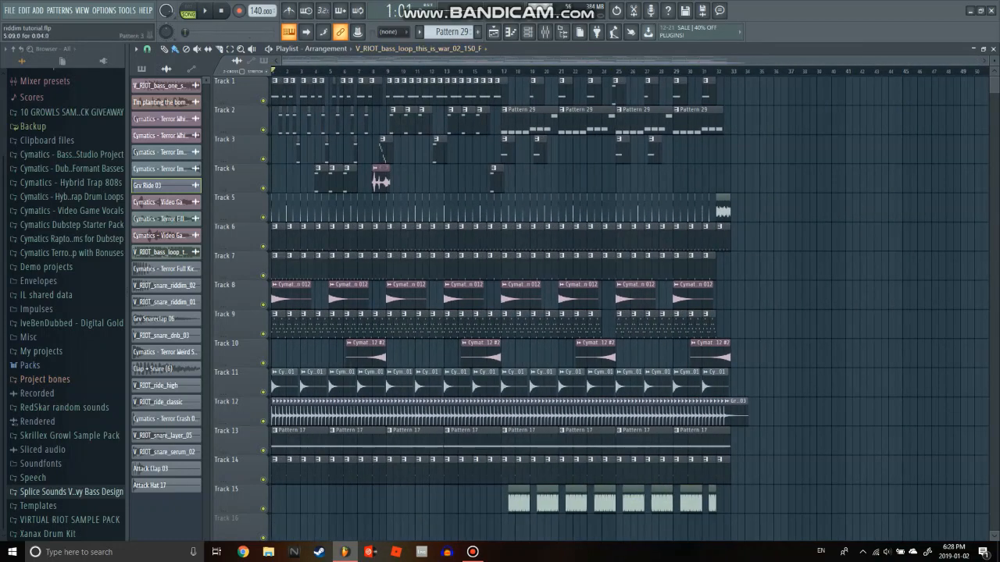
{"action": "scroll", "coordinate": [363, 261], "scroll_direction": "down", "scroll_amount": 4}
{"action": "scroll", "coordinate": [363, 262], "scroll_direction": "up", "scroll_amount": 4}
{"action": "scroll", "coordinate": [363, 262], "scroll_direction": "up", "scroll_amount": 3}
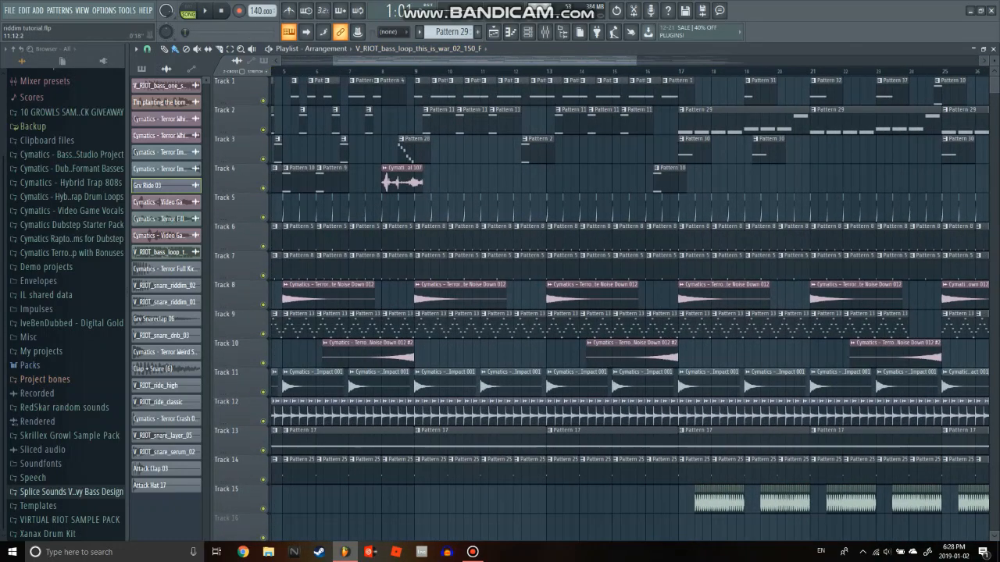
{"action": "scroll", "coordinate": [363, 92], "scroll_direction": "left", "scroll_amount": 3}
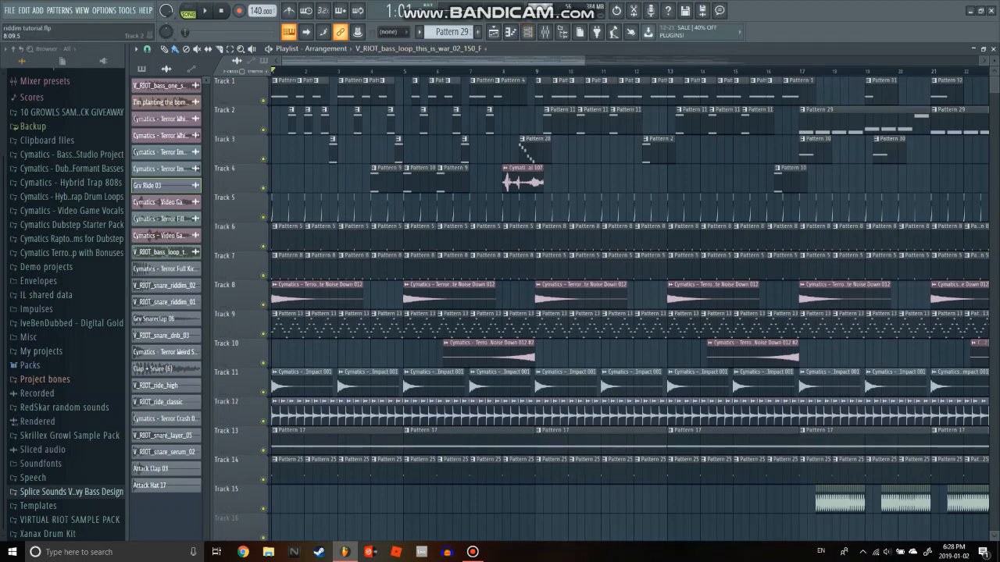
{"action": "scroll", "coordinate": [525, 181], "scroll_direction": "down", "scroll_amount": 4}
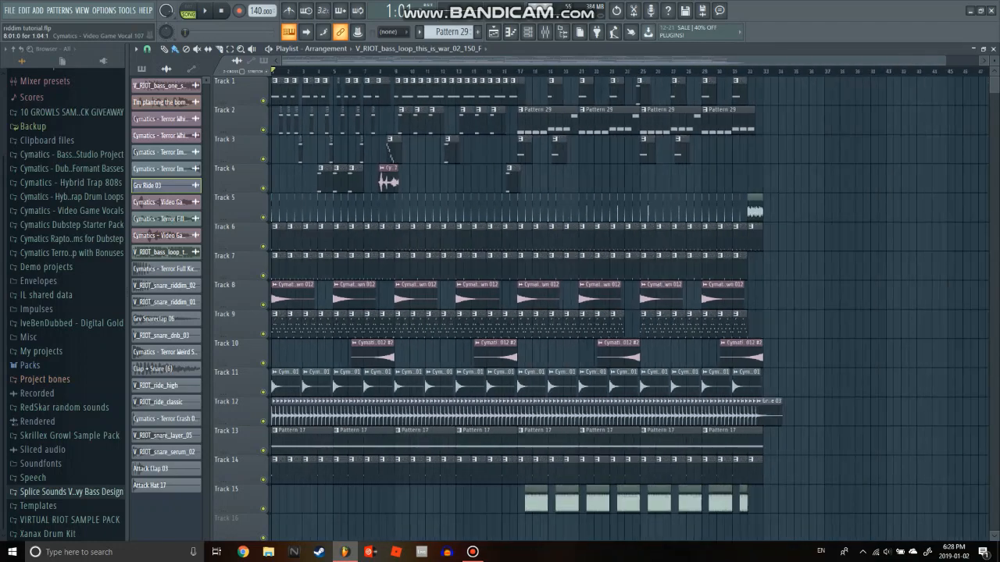
{"action": "scroll", "coordinate": [525, 181], "scroll_direction": "down", "scroll_amount": 2}
{"action": "scroll", "coordinate": [525, 181], "scroll_direction": "up", "scroll_amount": 2}
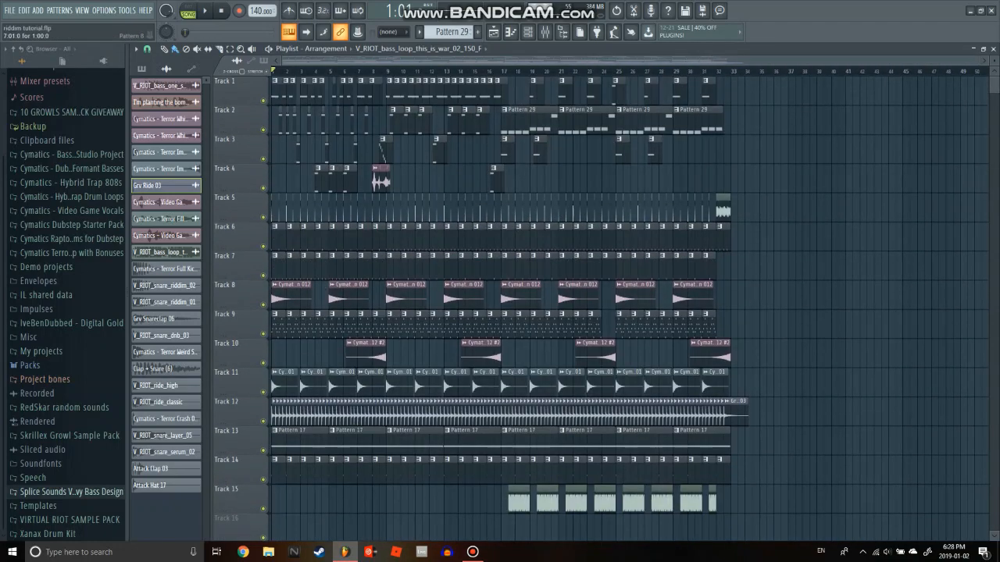
{"action": "scroll", "coordinate": [320, 181], "scroll_direction": "up", "scroll_amount": 3}
{"action": "scroll", "coordinate": [525, 182], "scroll_direction": "left", "scroll_amount": 1}
Open the first Serum channel's synth and raise the SIDECHAIN mixer track's volume to audition its sound.
{"action": "left_click", "coordinate": [528, 32]}
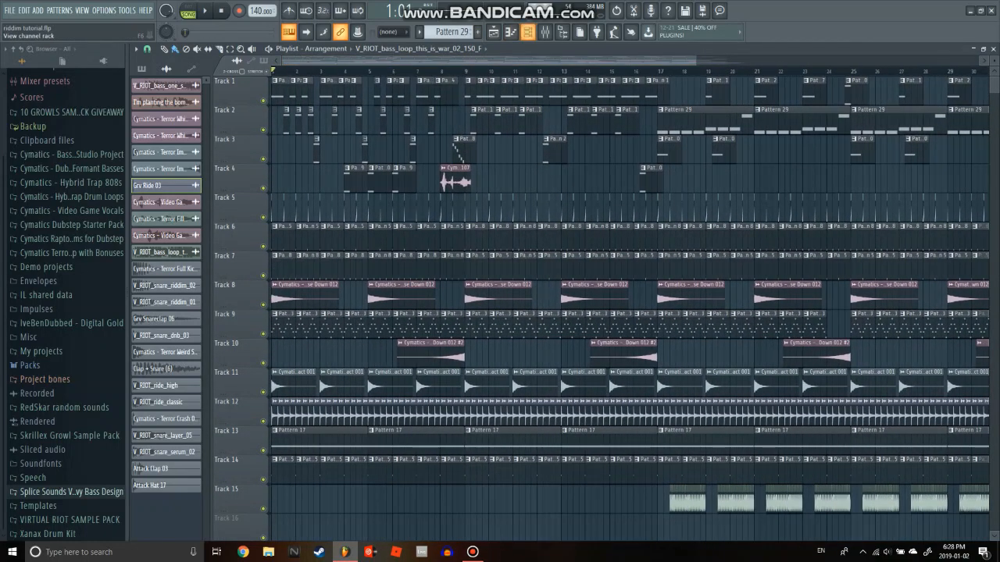
{"action": "left_click", "coordinate": [535, 112]}
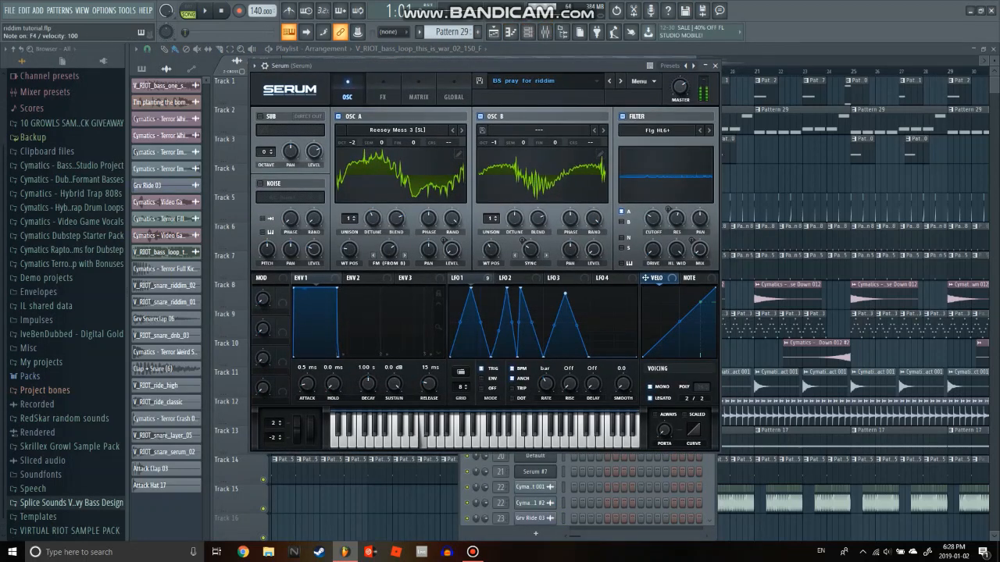
{"action": "key", "text": "F9"}
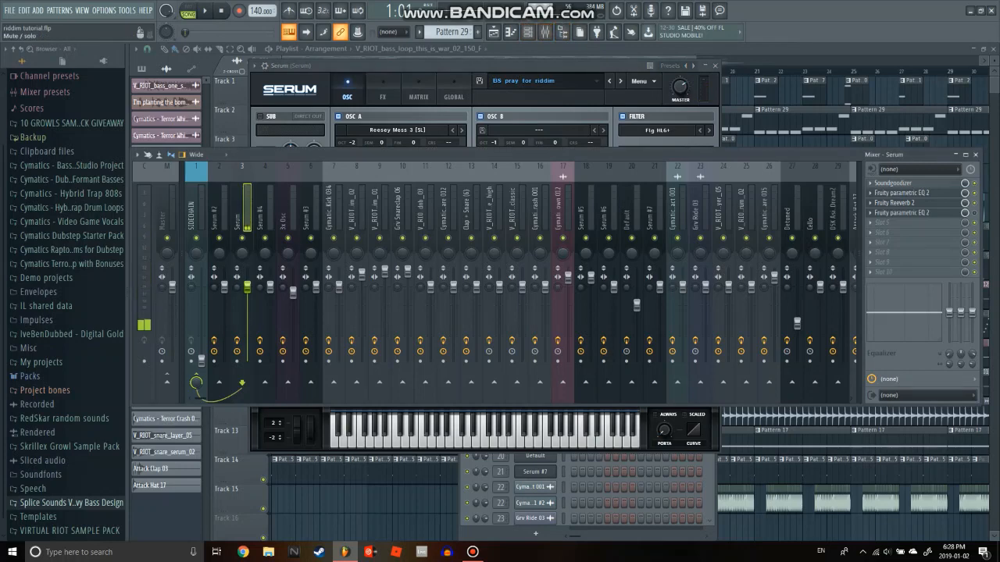
{"action": "left_click_drag", "start_coordinate": [202, 314], "coordinate": [202, 300]}
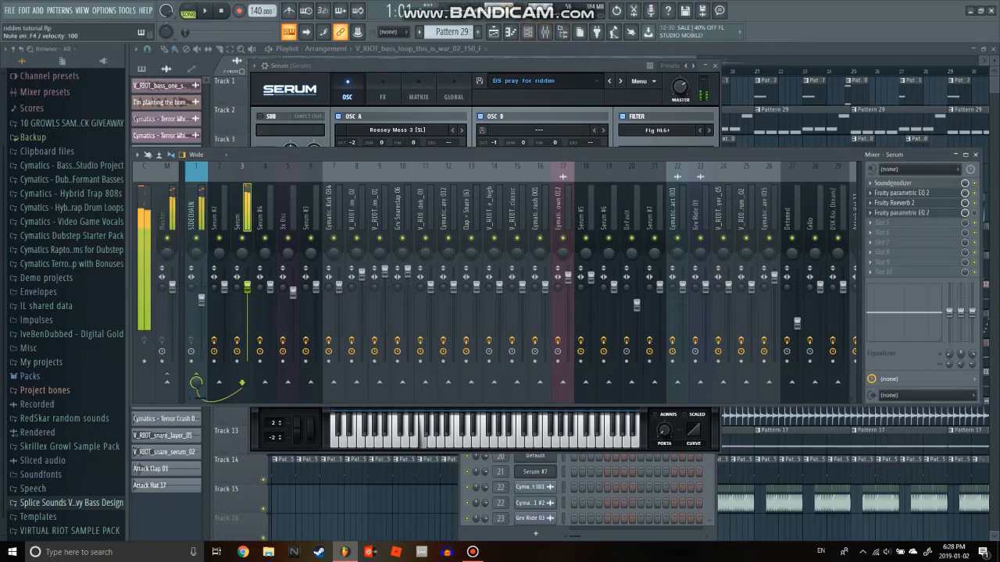
{"action": "left_click", "coordinate": [641, 486]}
{"action": "right_click", "coordinate": [640, 486]}
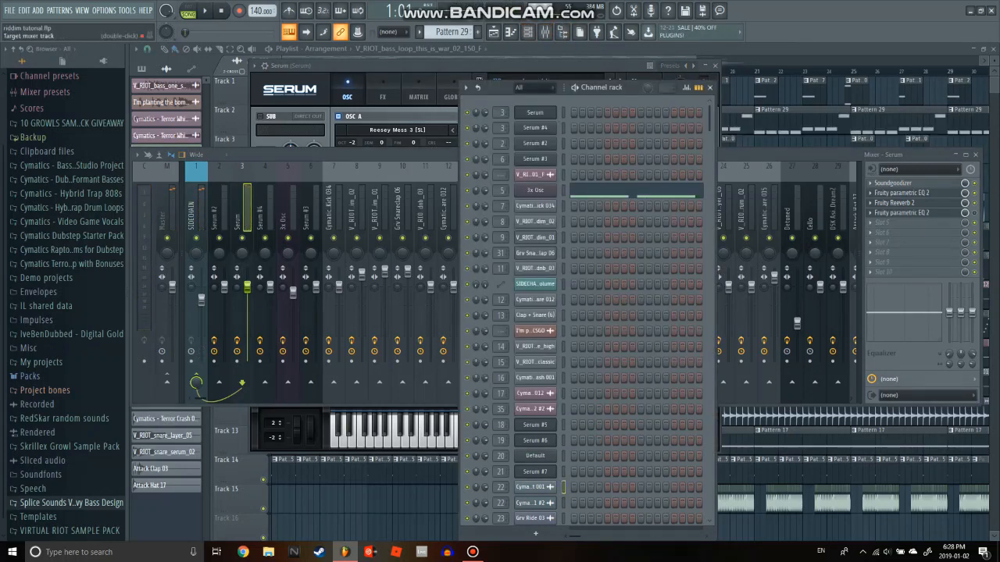
{"action": "left_click", "coordinate": [472, 551]}
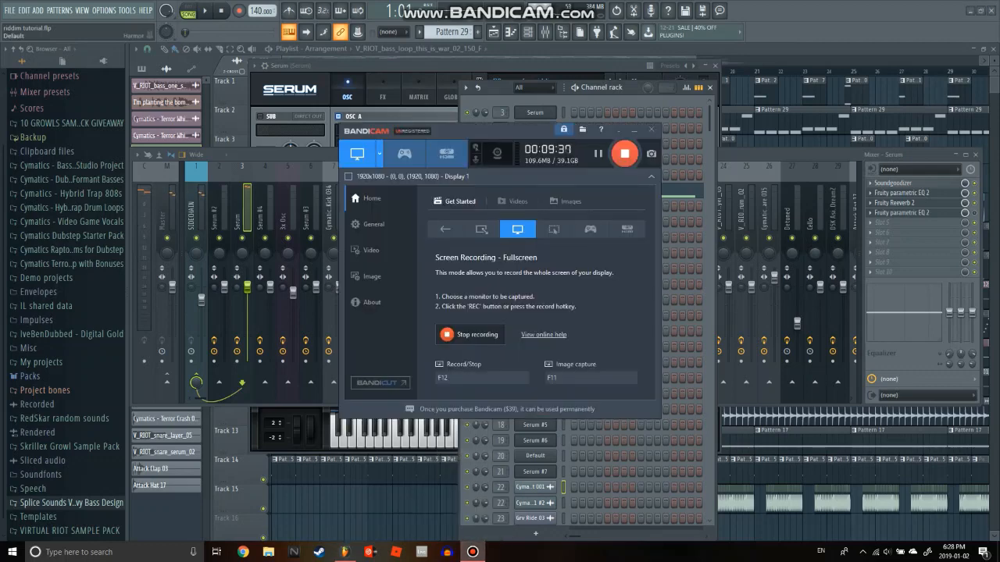